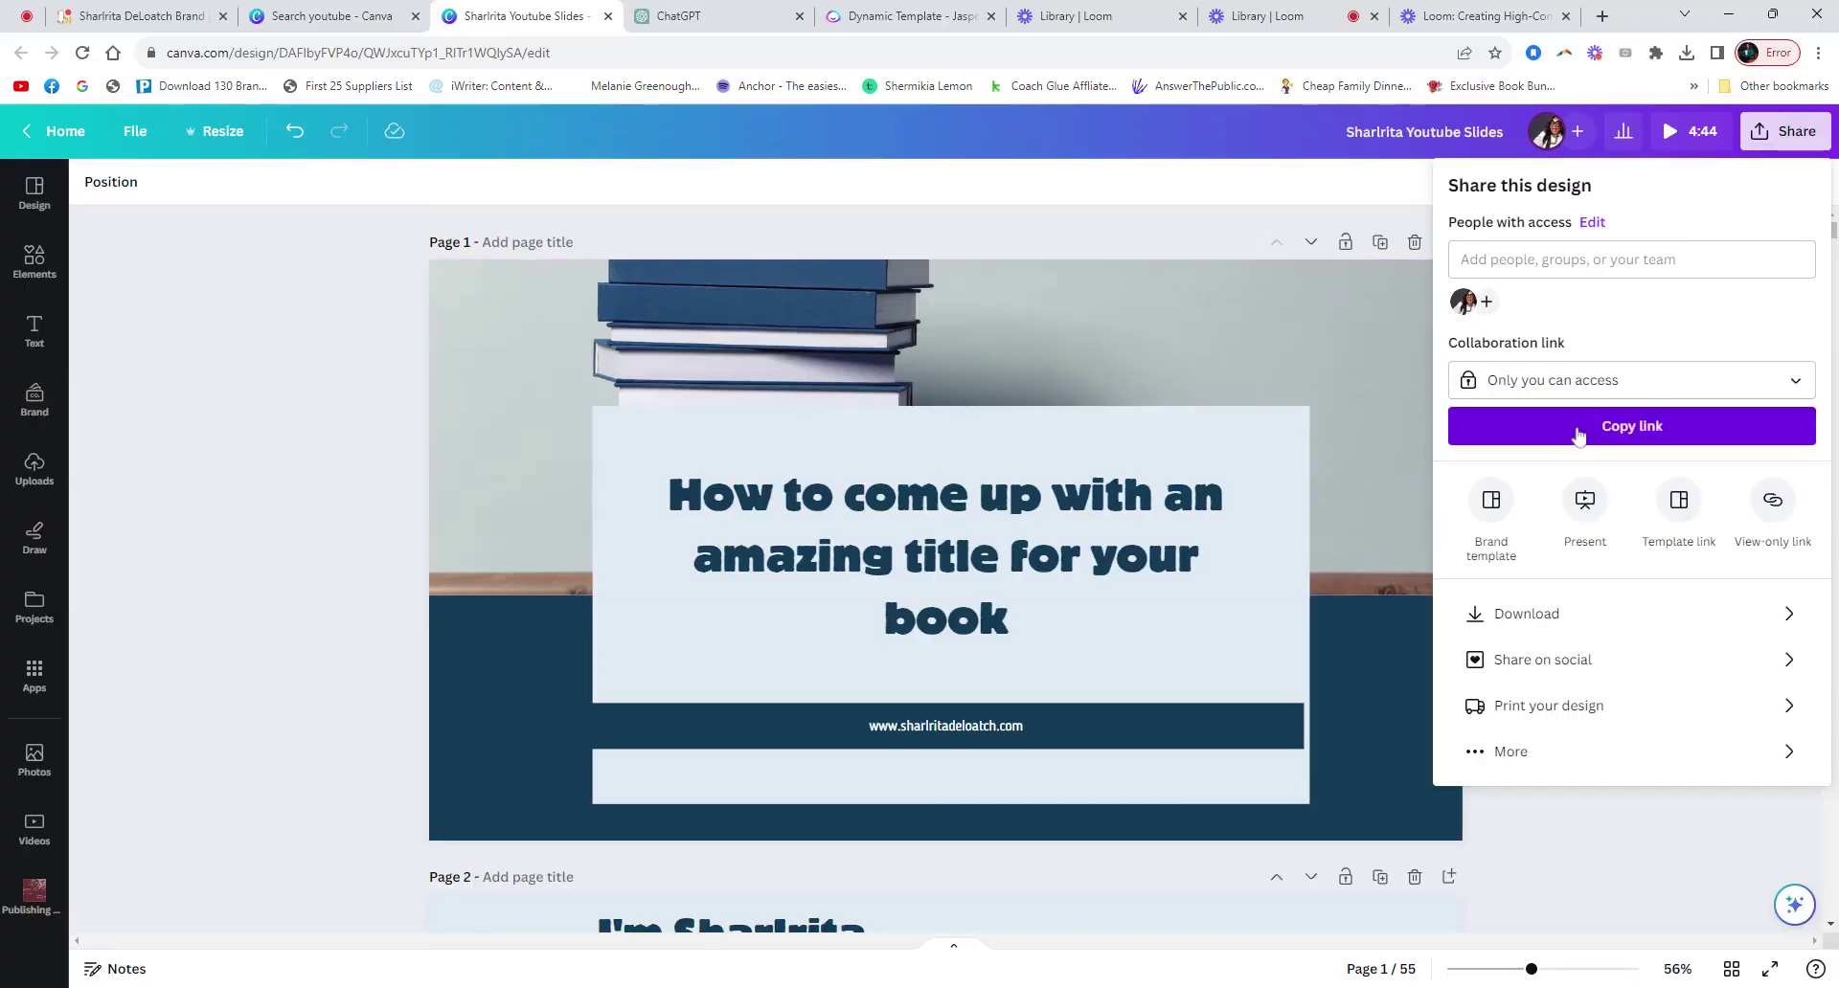
# Step: Open the presentation options for the YouTube slides design
pyautogui.click(1585, 503)
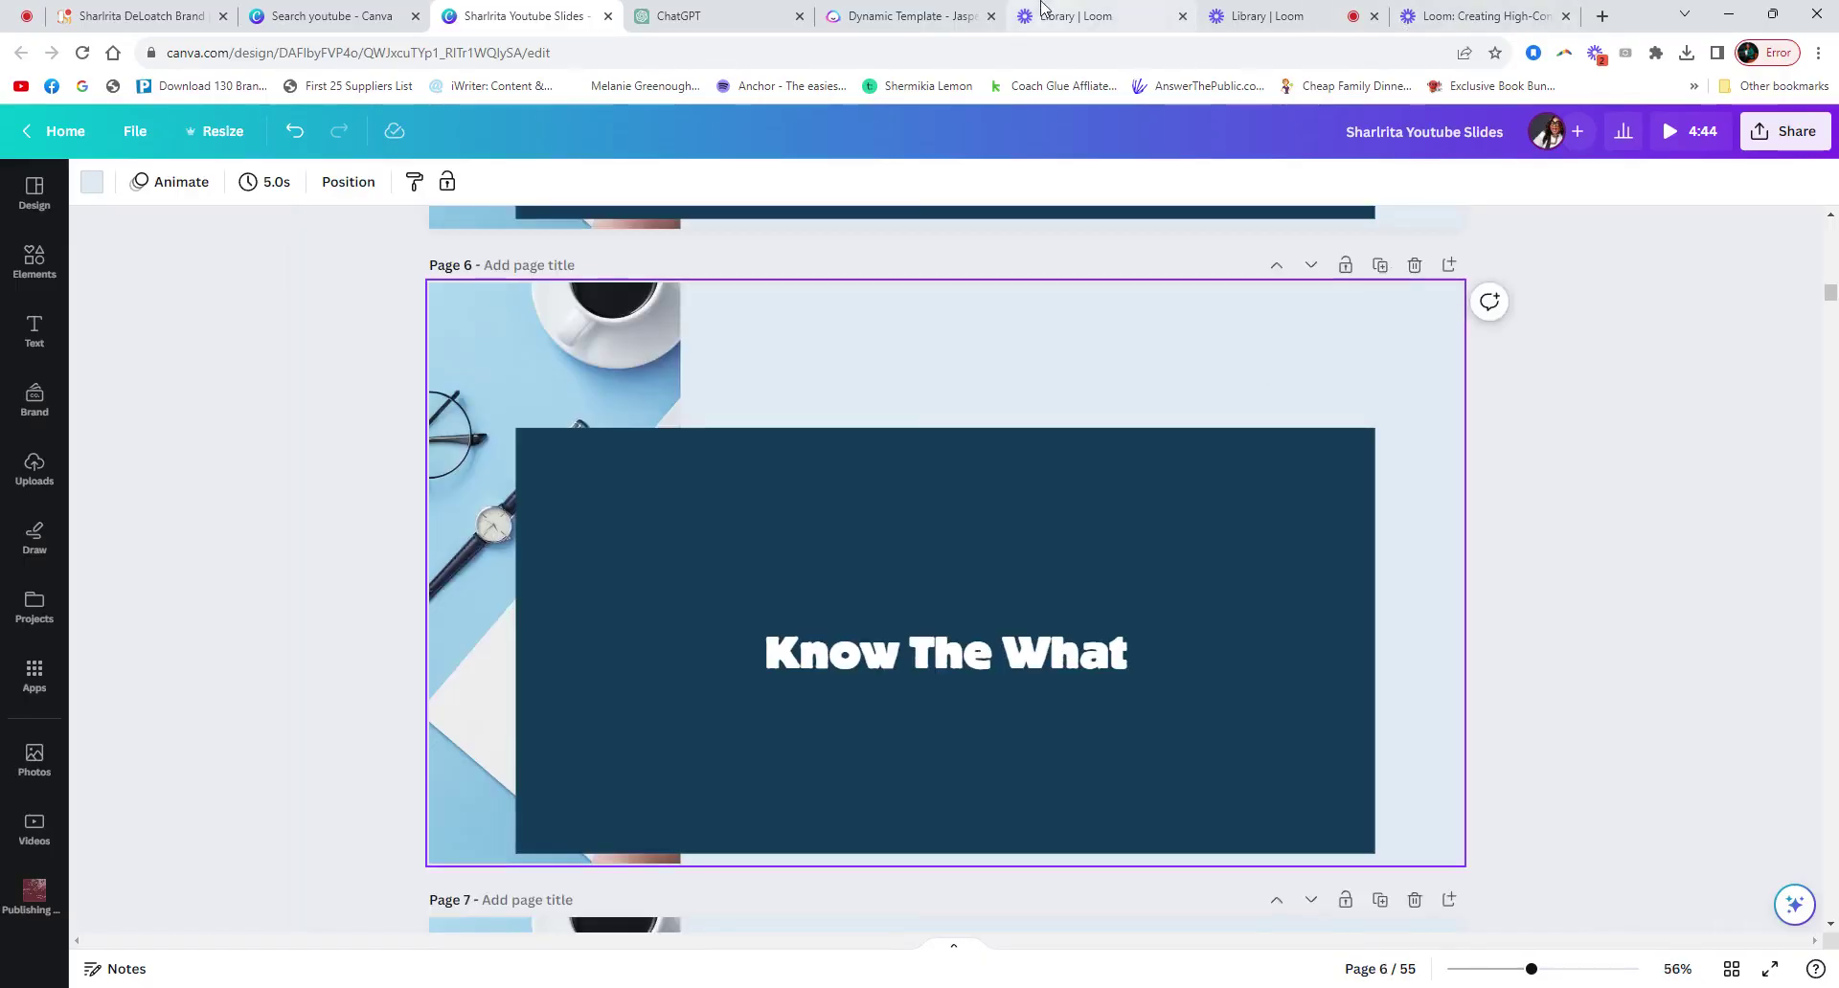
# Step: Switch to ChatGPT and write the prompt "What are the book topics that people are searching for and spending money on"
pyautogui.click(716, 16)
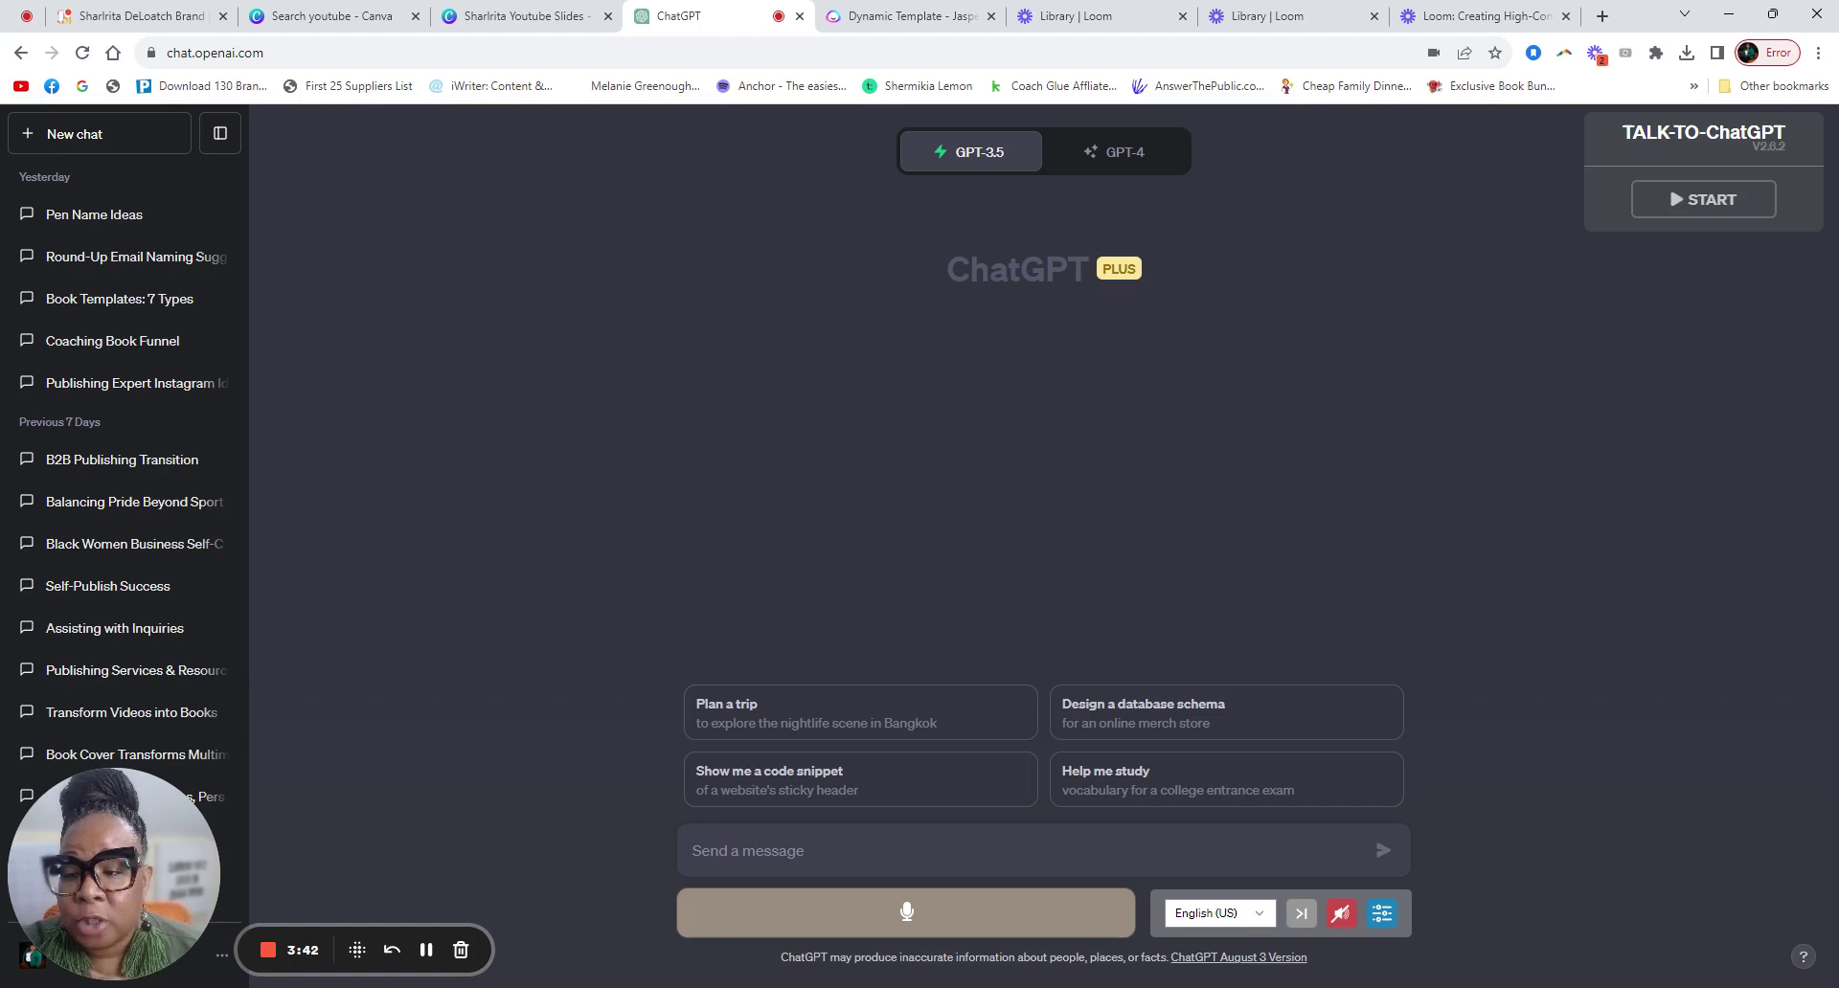
pyautogui.moveTo(203, 855); pyautogui.dragTo(207, 528)
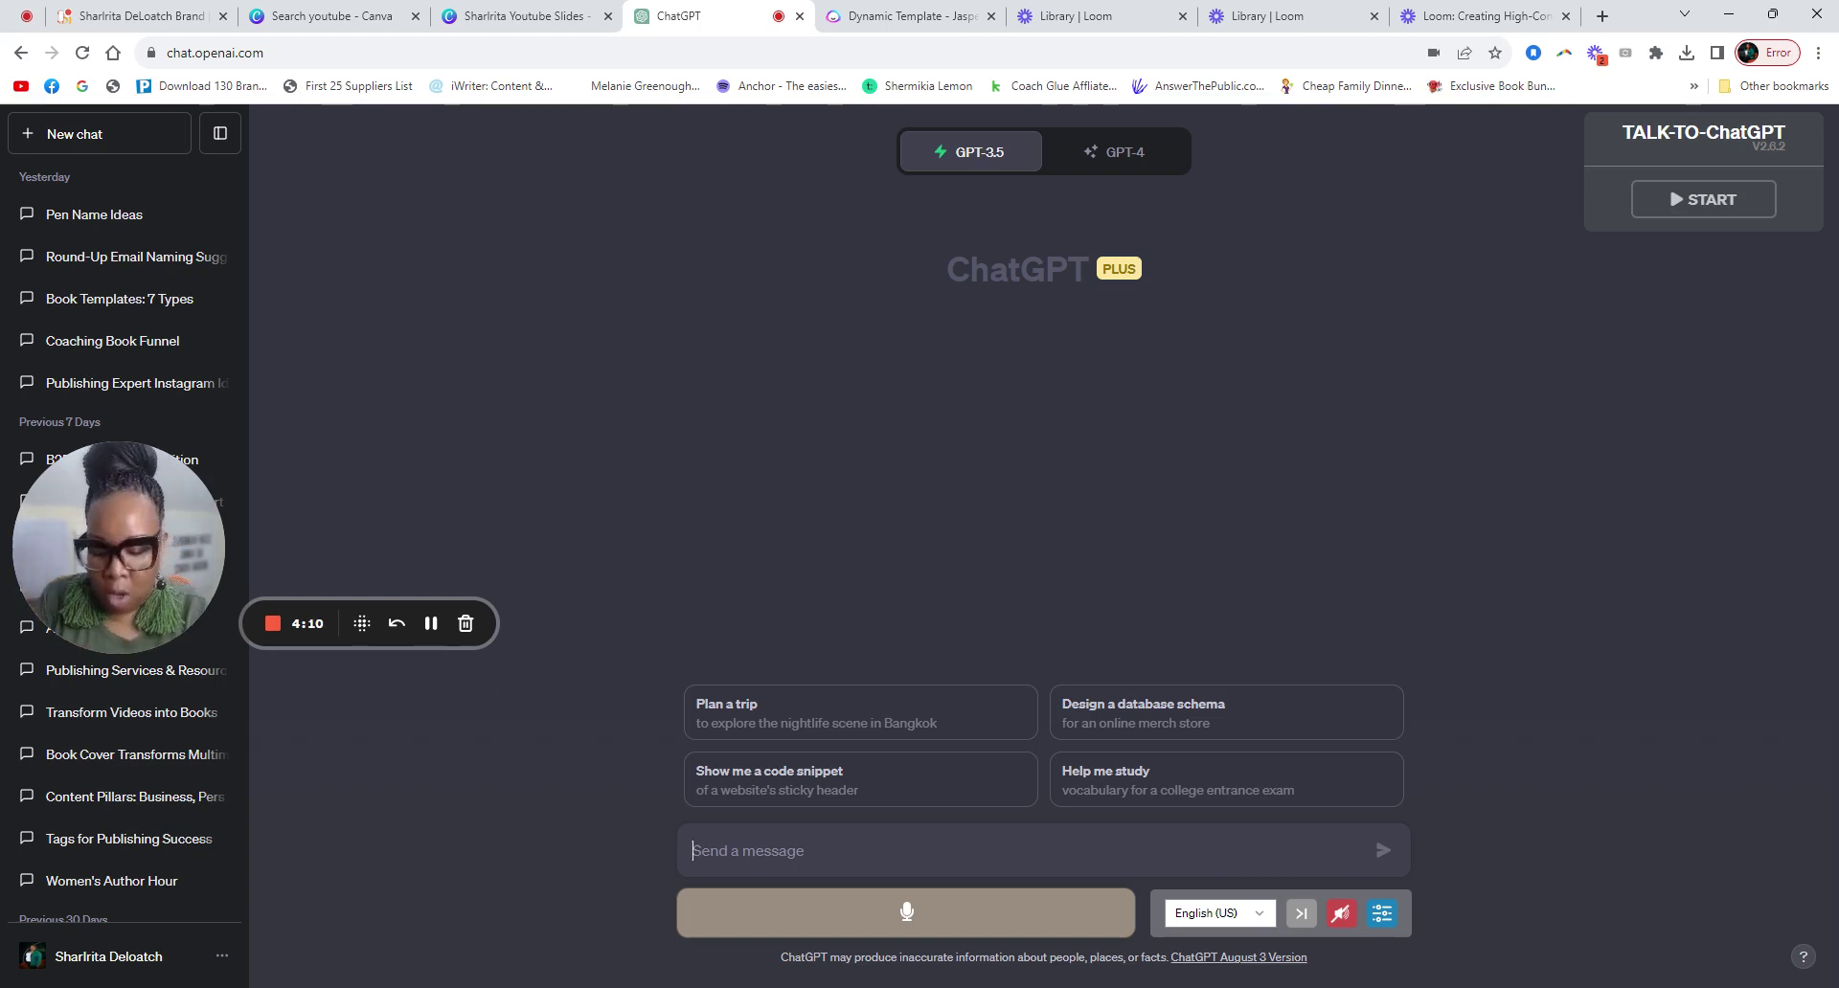
pyautogui.write('What are t')
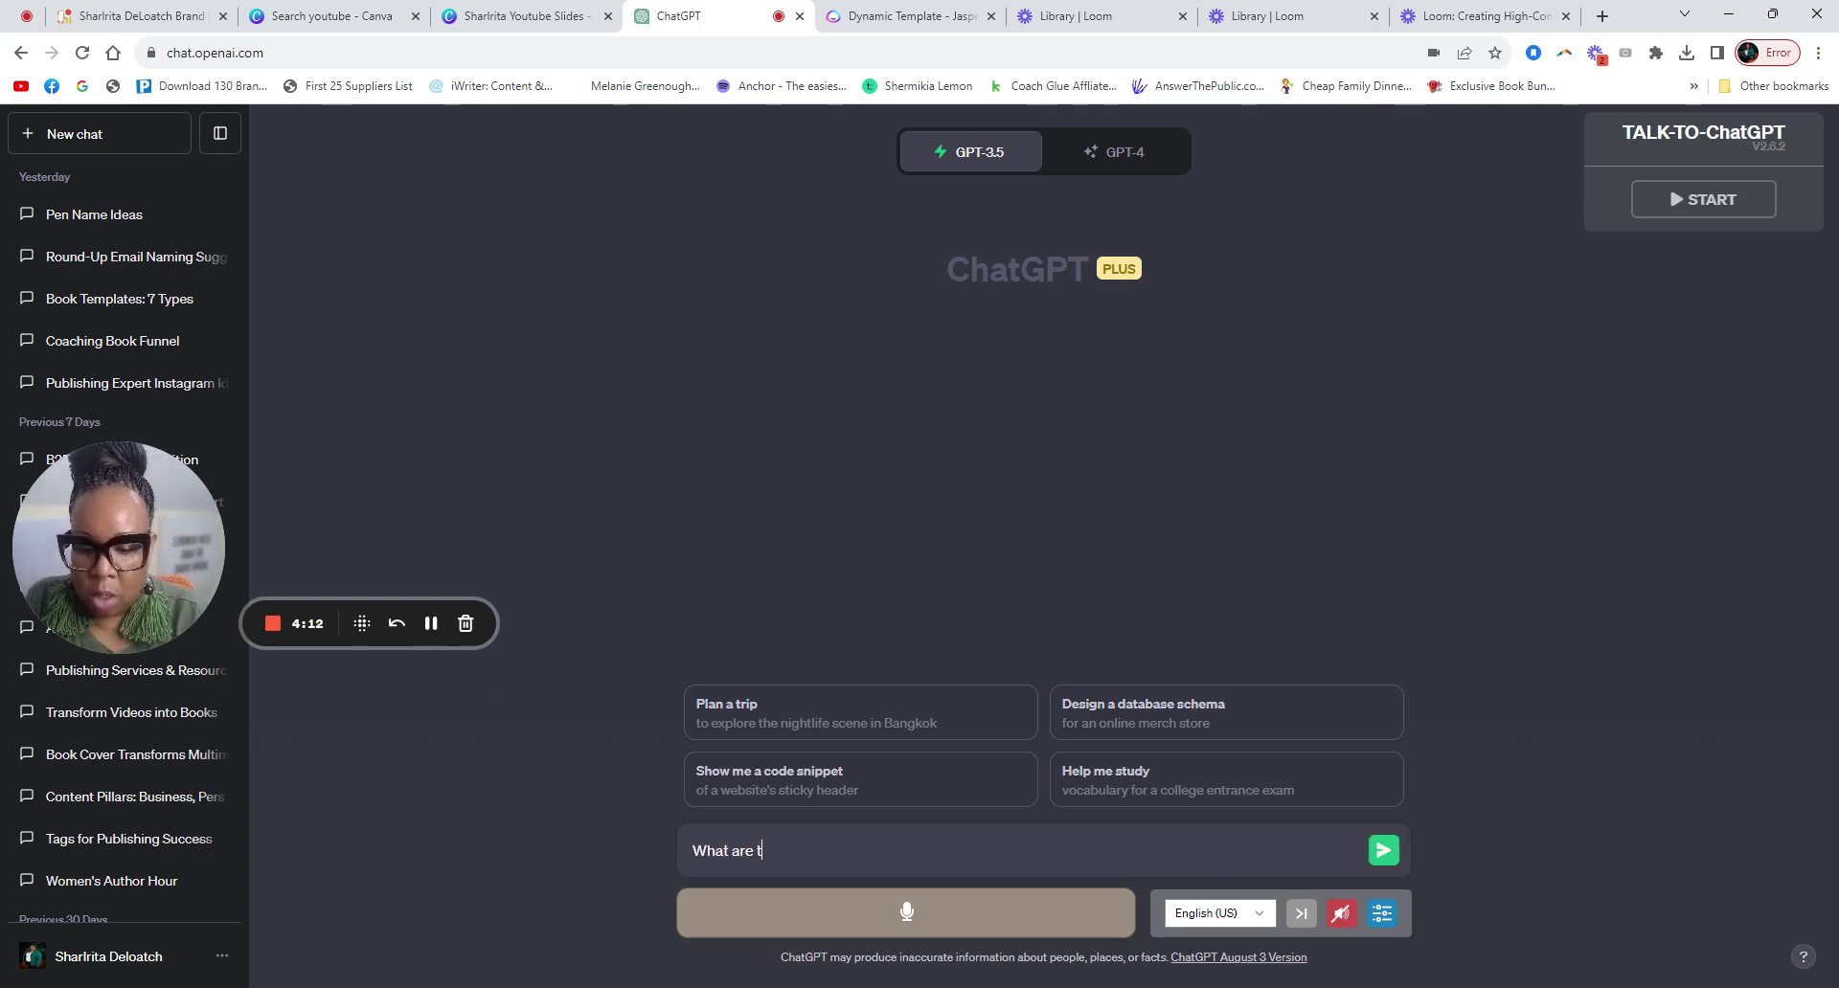
pyautogui.write('he book')
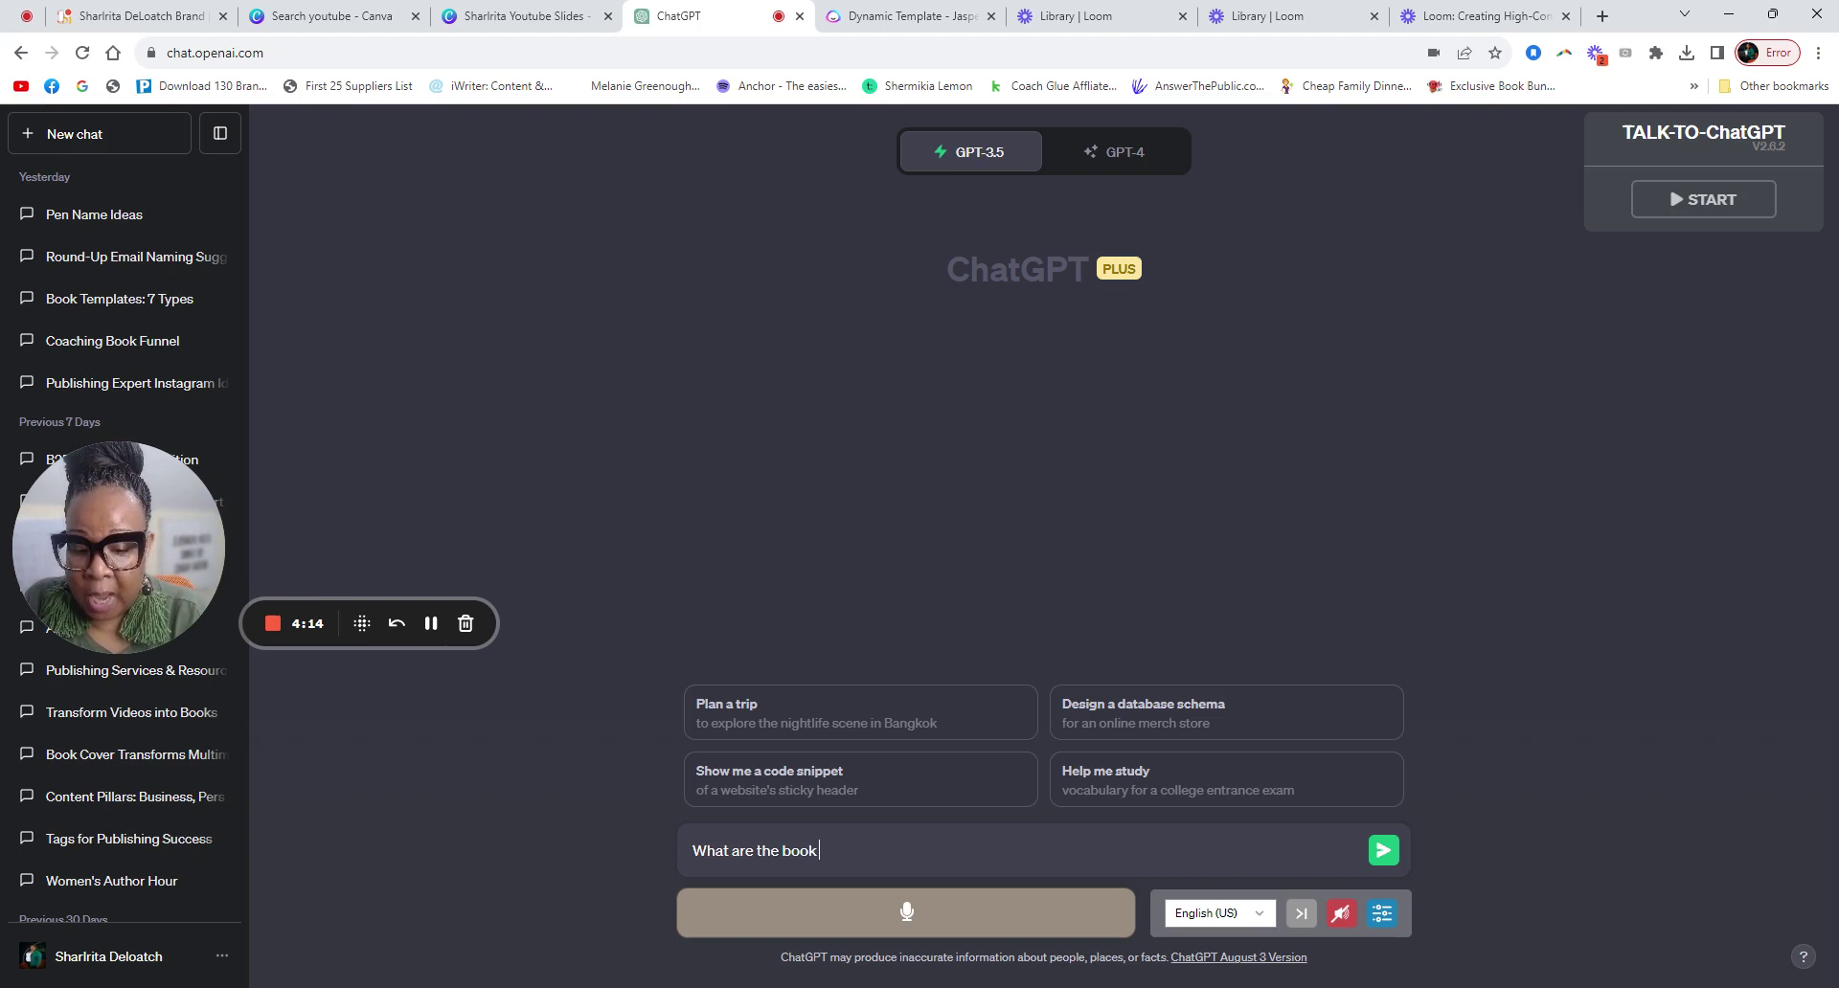
pyautogui.write(' topics')
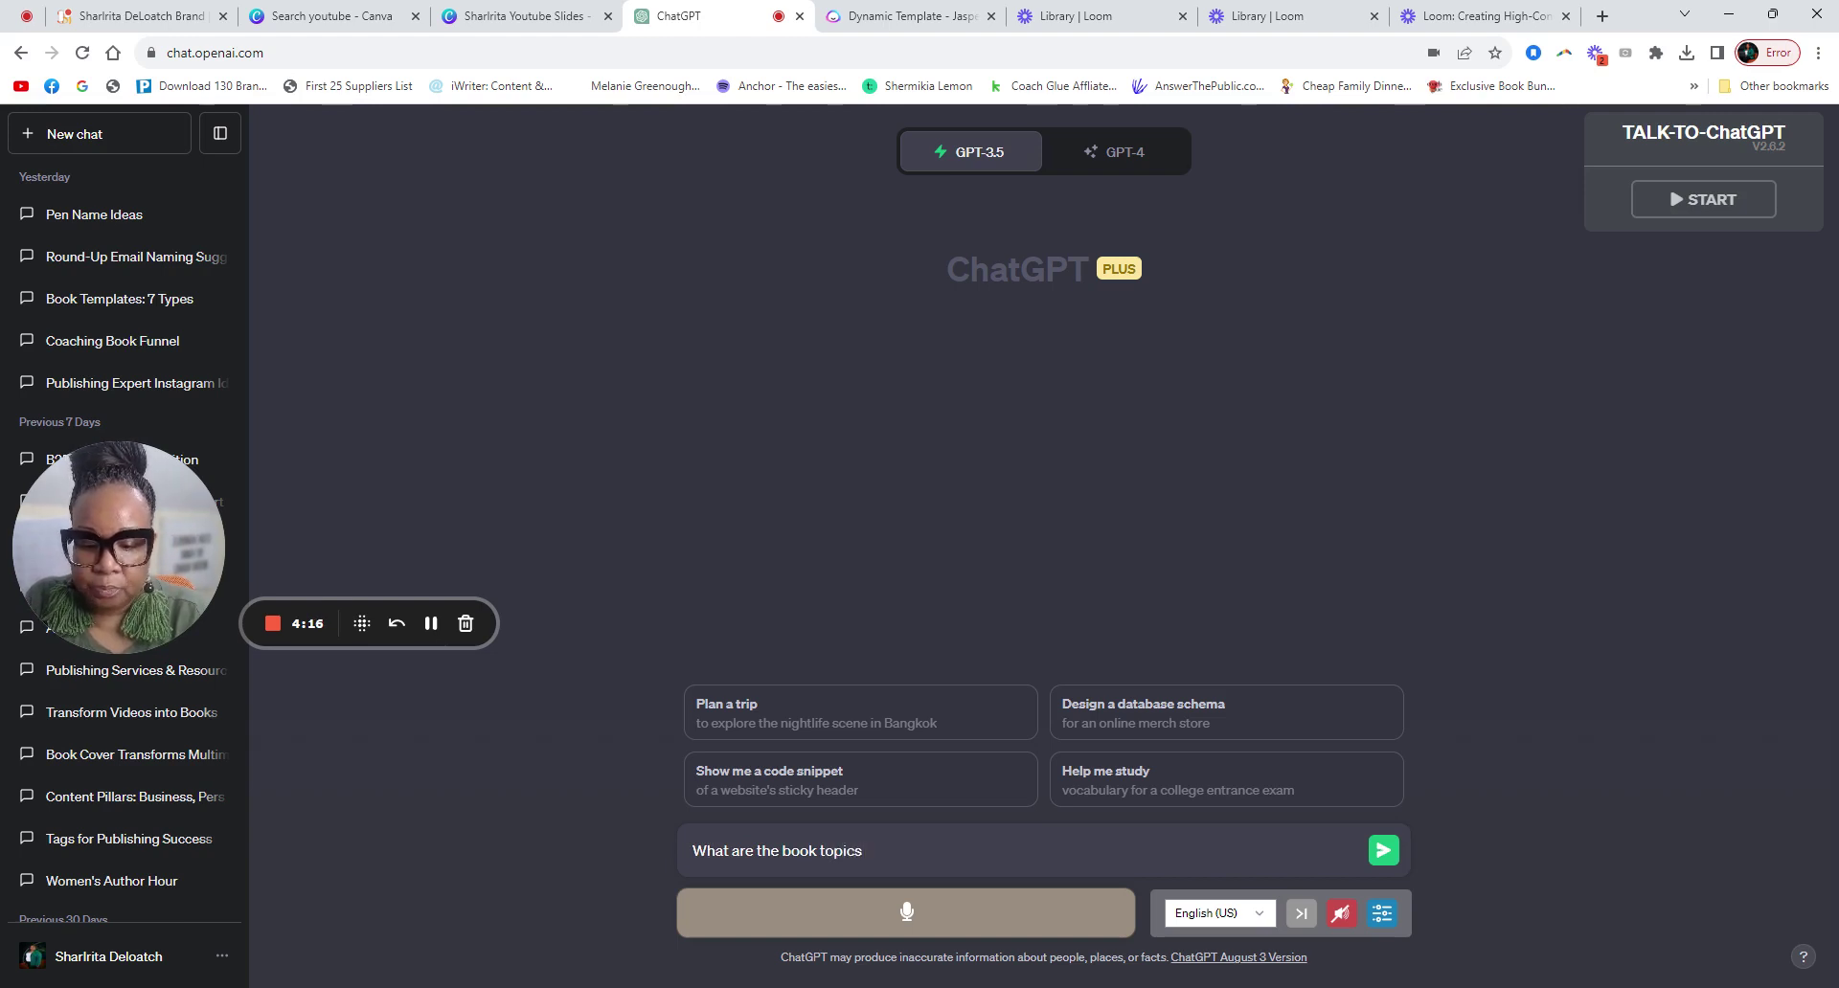
pyautogui.write(' that')
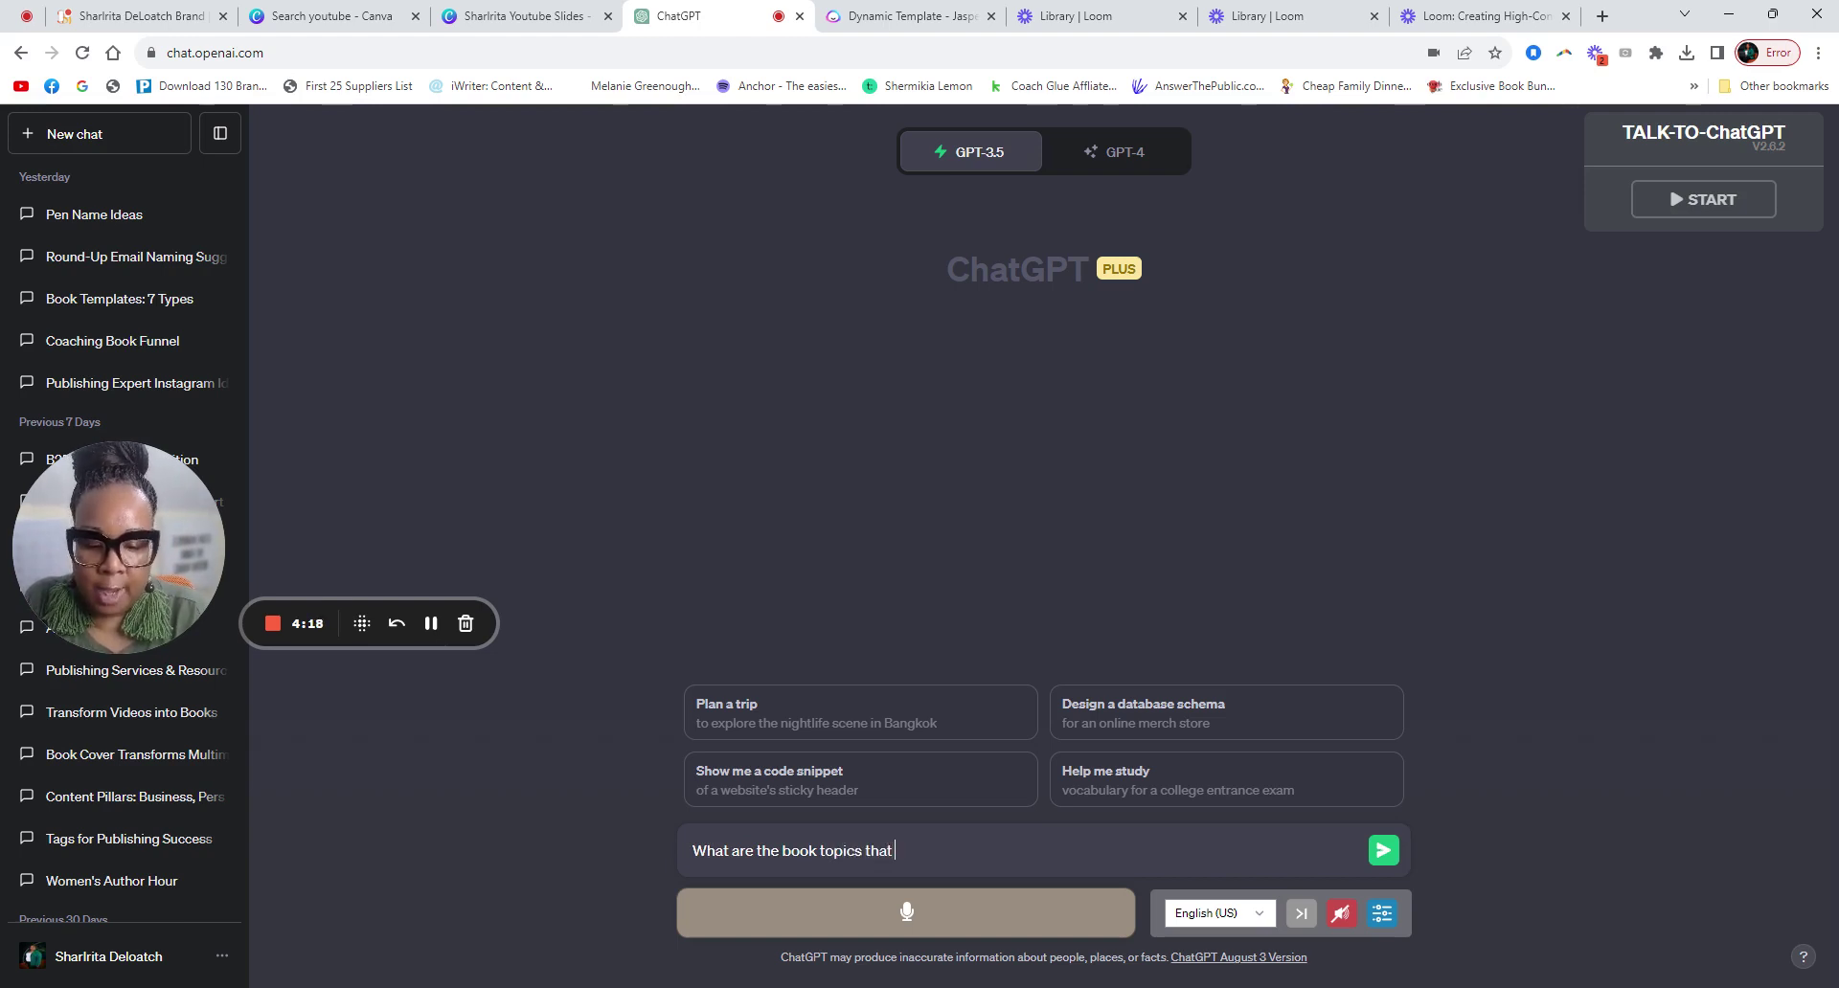
pyautogui.write(' people are')
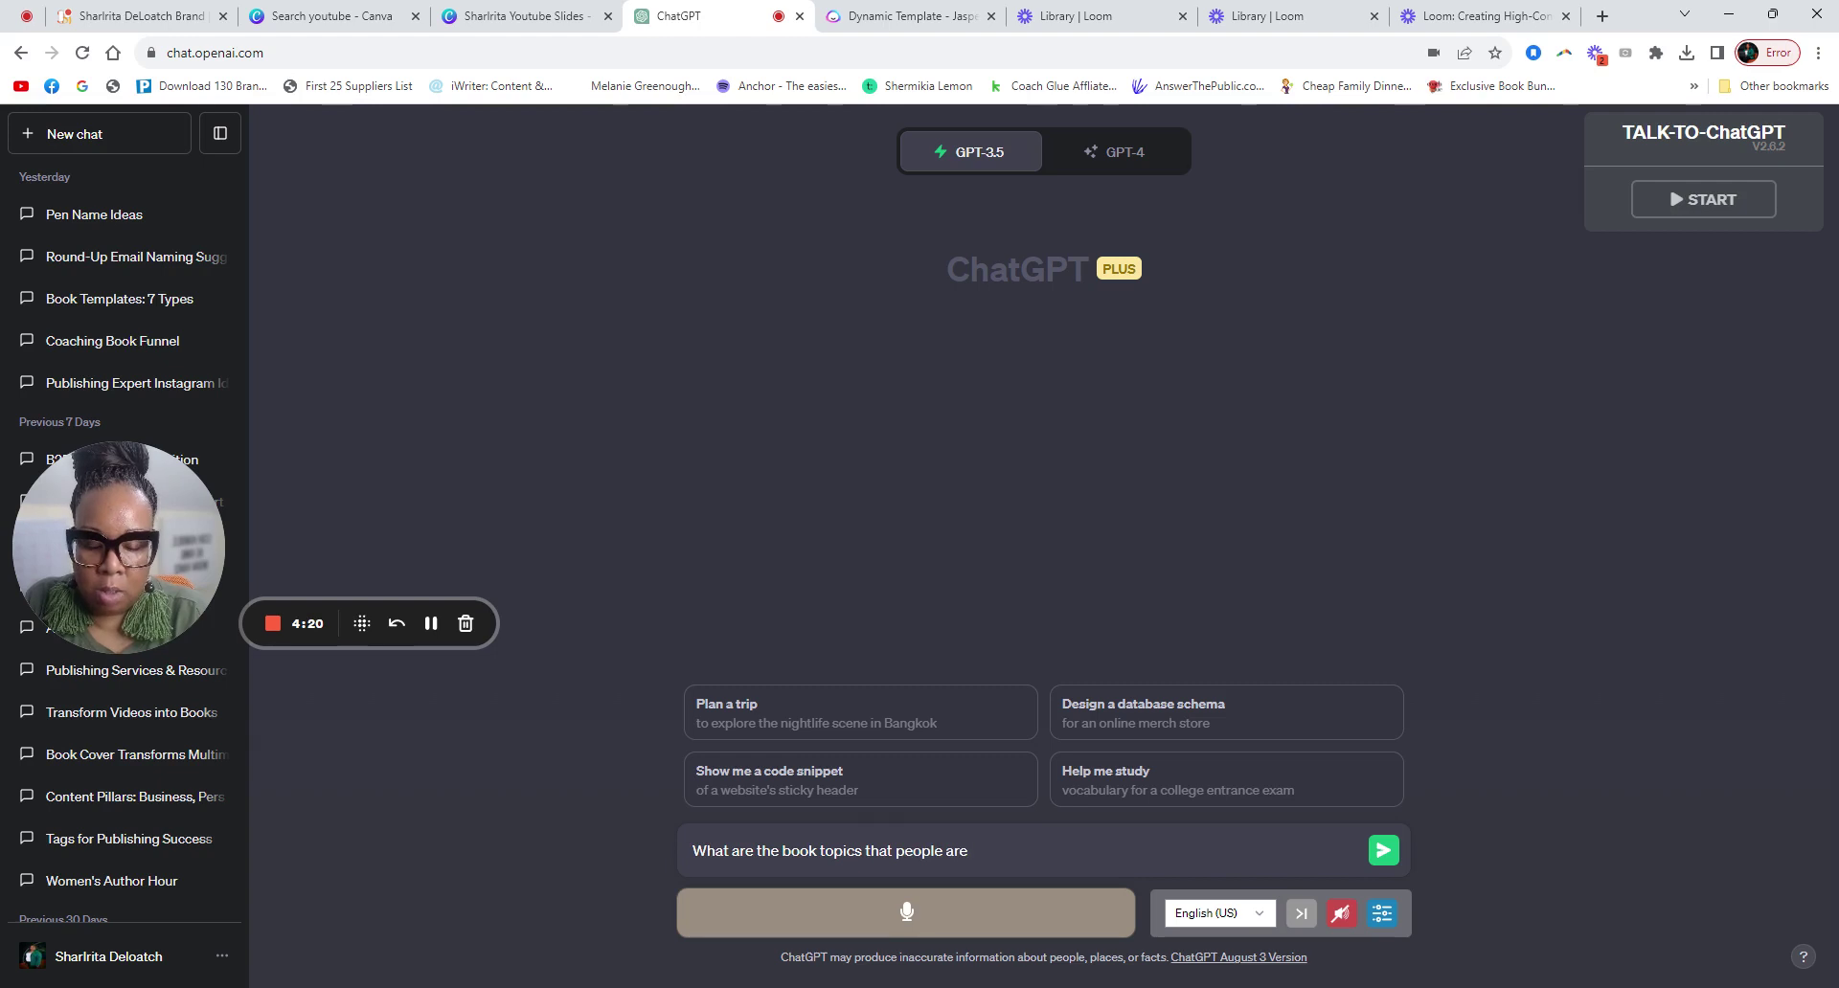
pyautogui.write(' searching for')
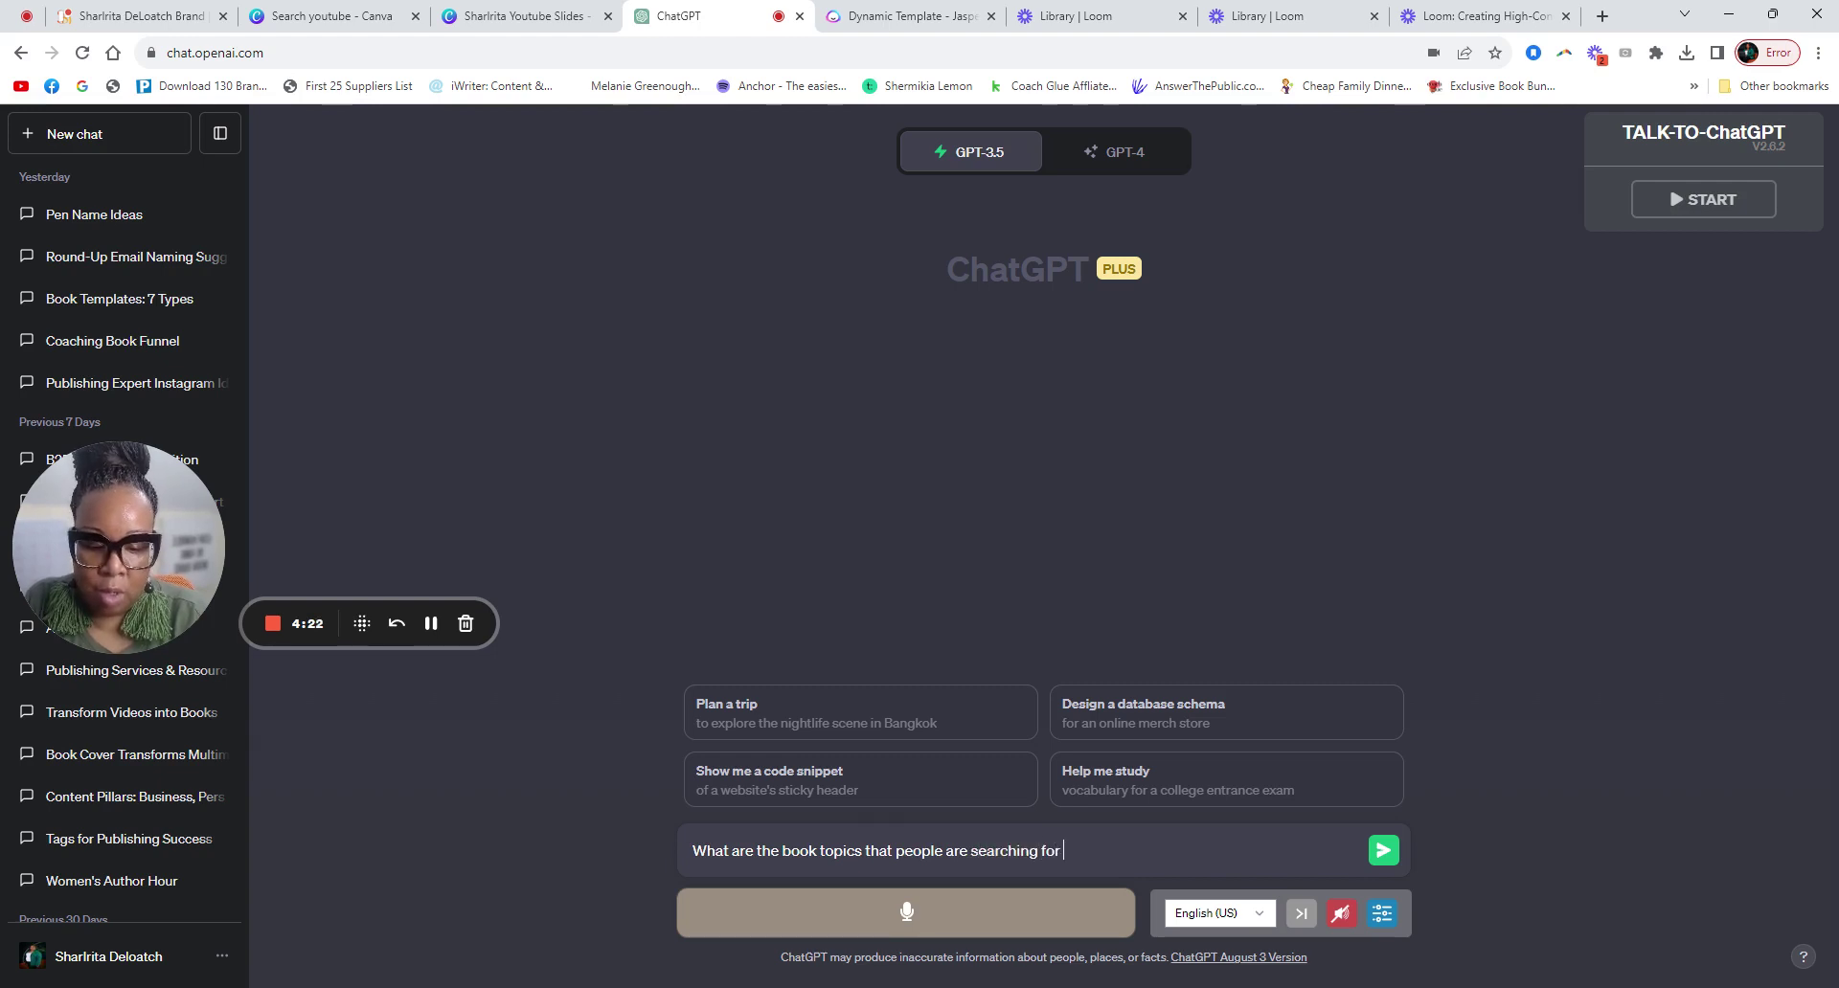
pyautogui.write(' and')
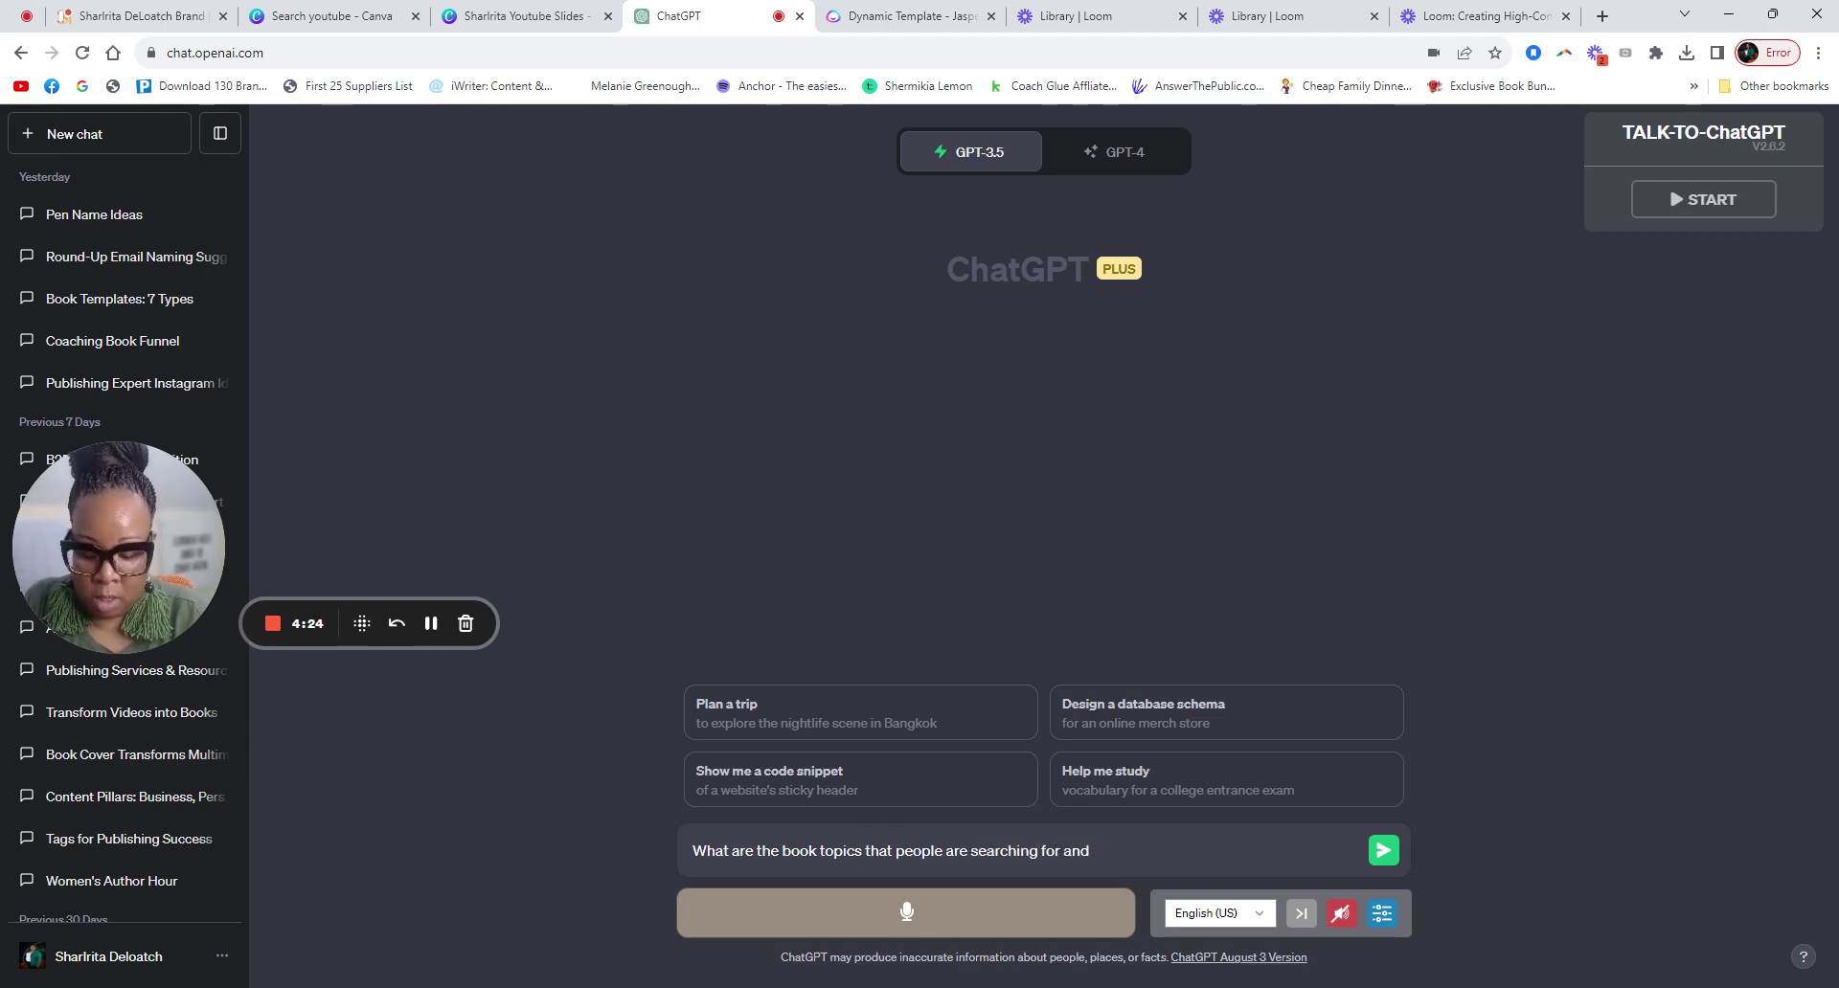
pyautogui.write(' spenind m')
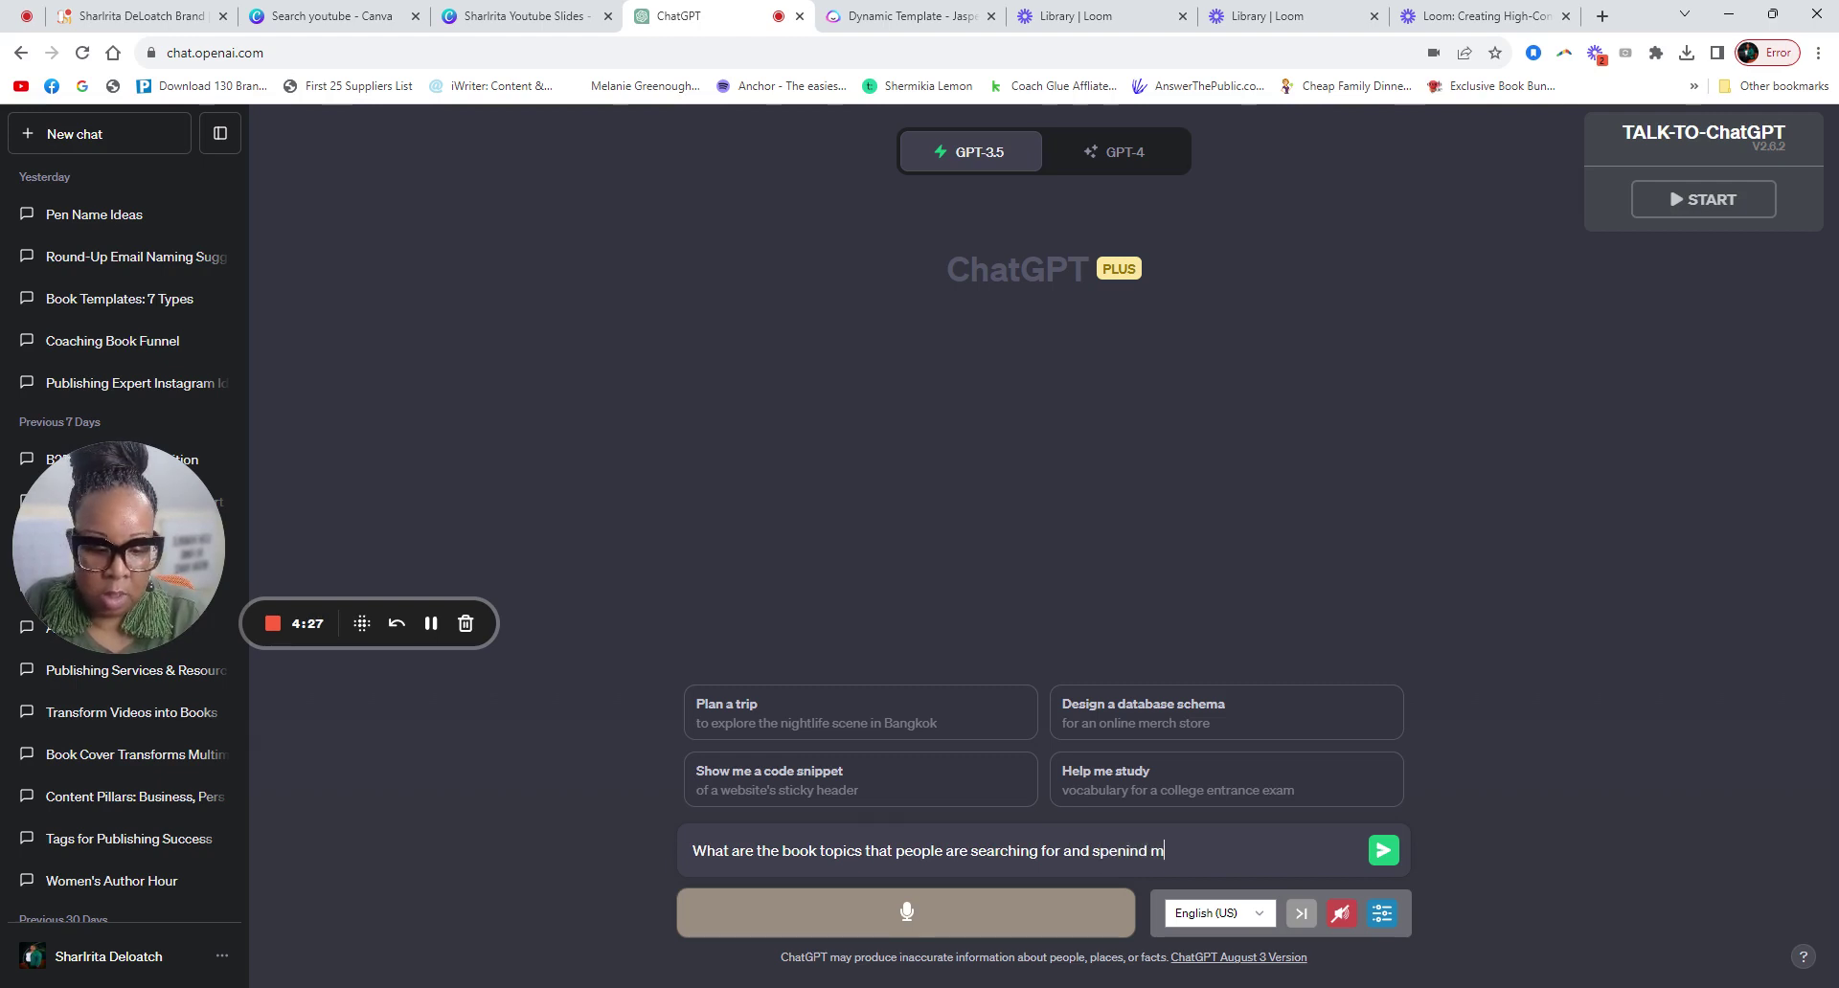
pyautogui.press('BackSpace')
pyautogui.write('g mon')
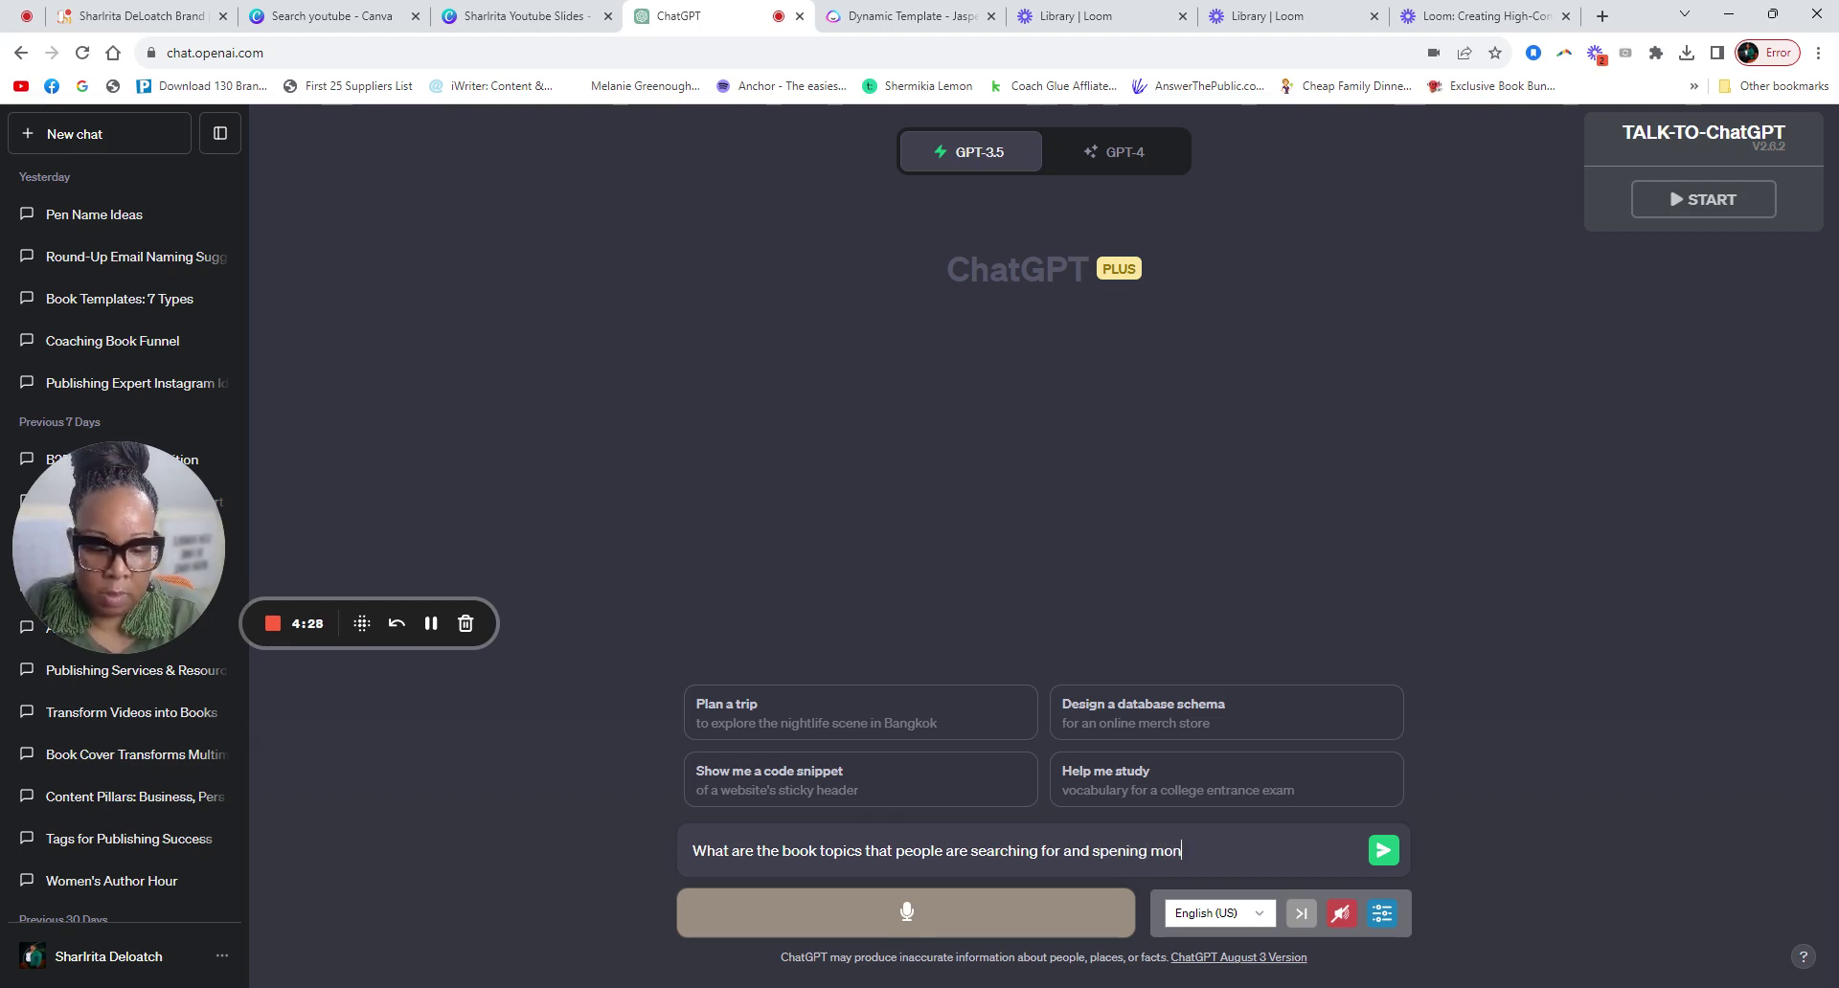
pyautogui.press('BackSpace')
pyautogui.press('BackSpace')
pyautogui.press('BackSpace')
pyautogui.press('BackSpace')
pyautogui.press('BackSpace')
pyautogui.press('BackSpace')
pyautogui.press('BackSpace')
pyautogui.press('BackSpace')
pyautogui.write('en')
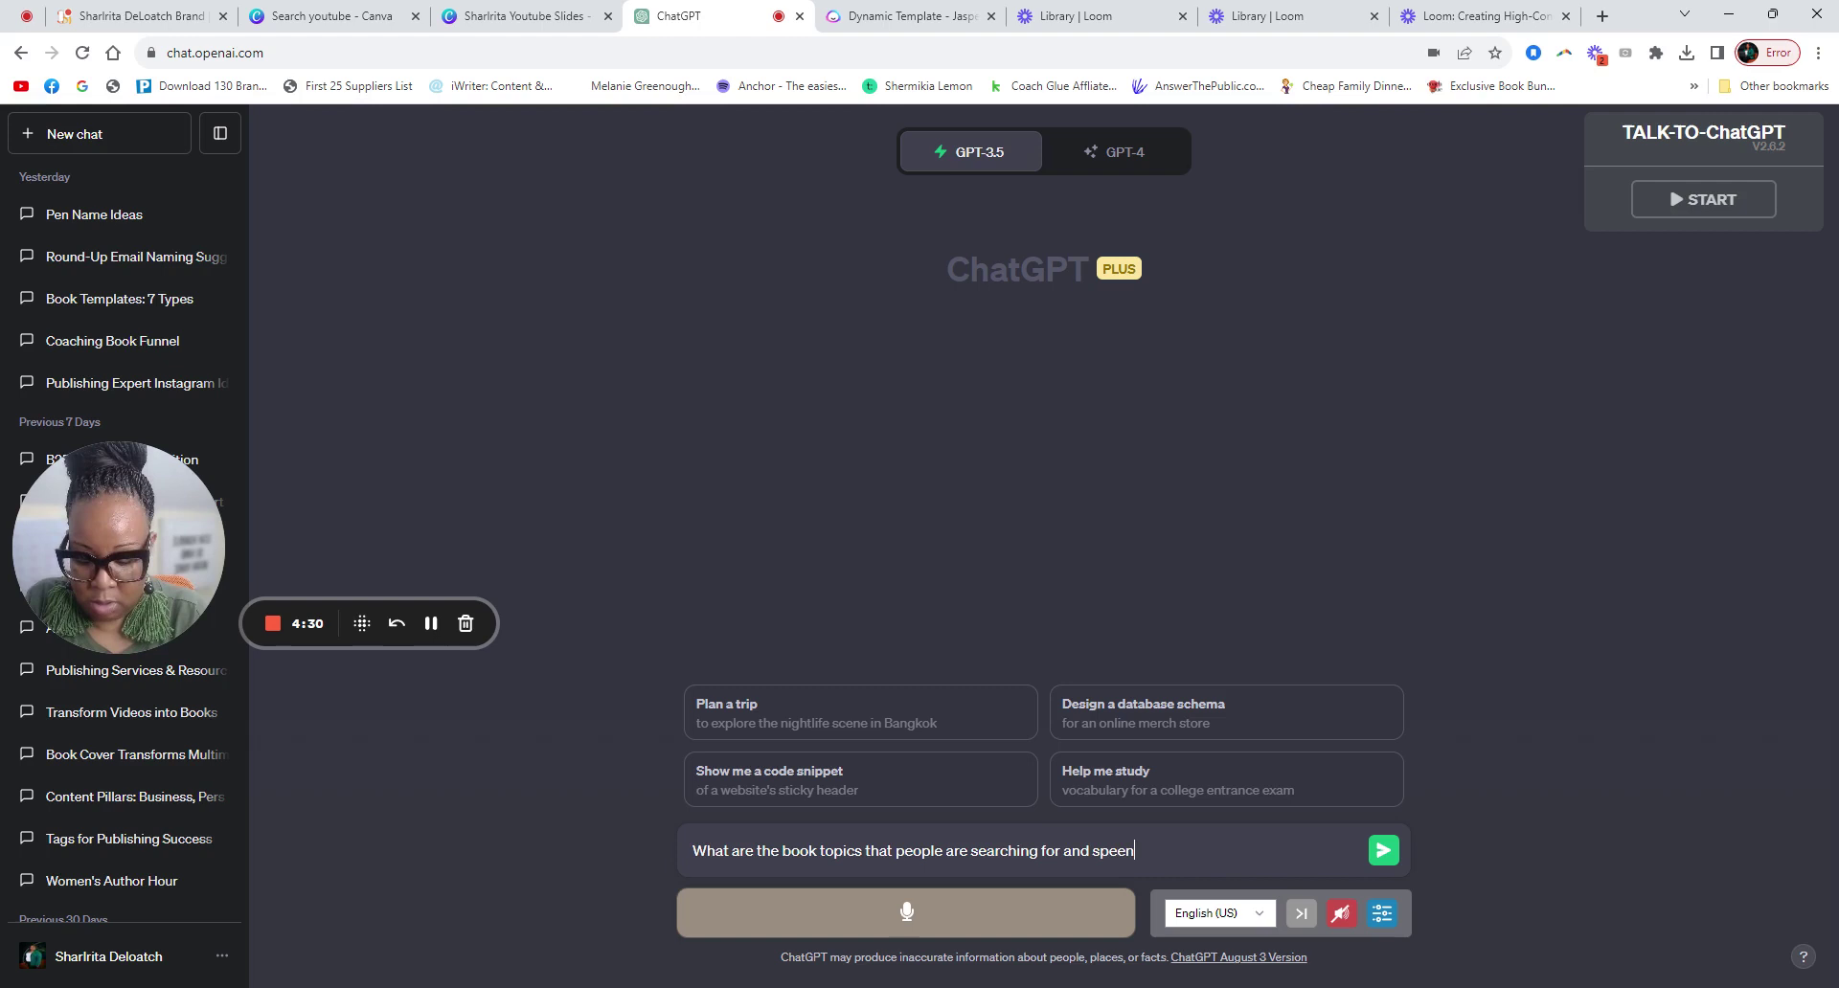
pyautogui.write('ding')
pyautogui.press('BackSpace')
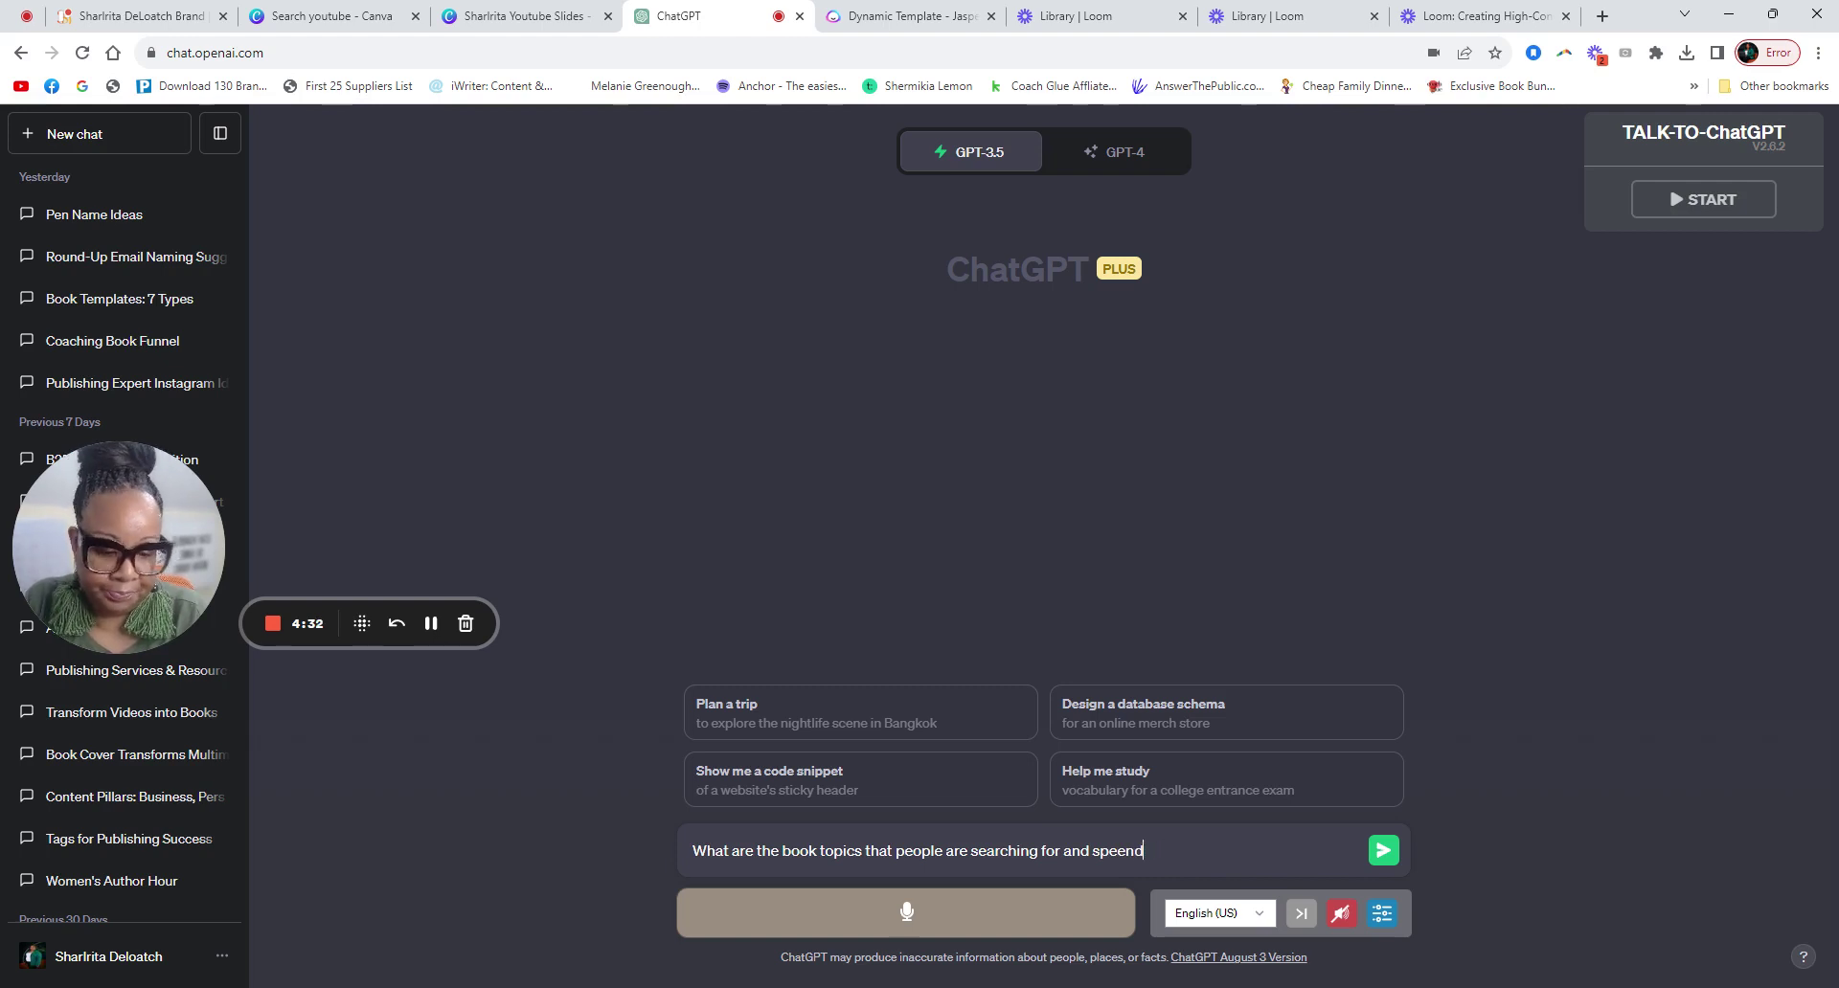
pyautogui.press('BackSpace')
pyautogui.press('BackSpace')
pyautogui.press('BackSpace')
pyautogui.write('nding money on')
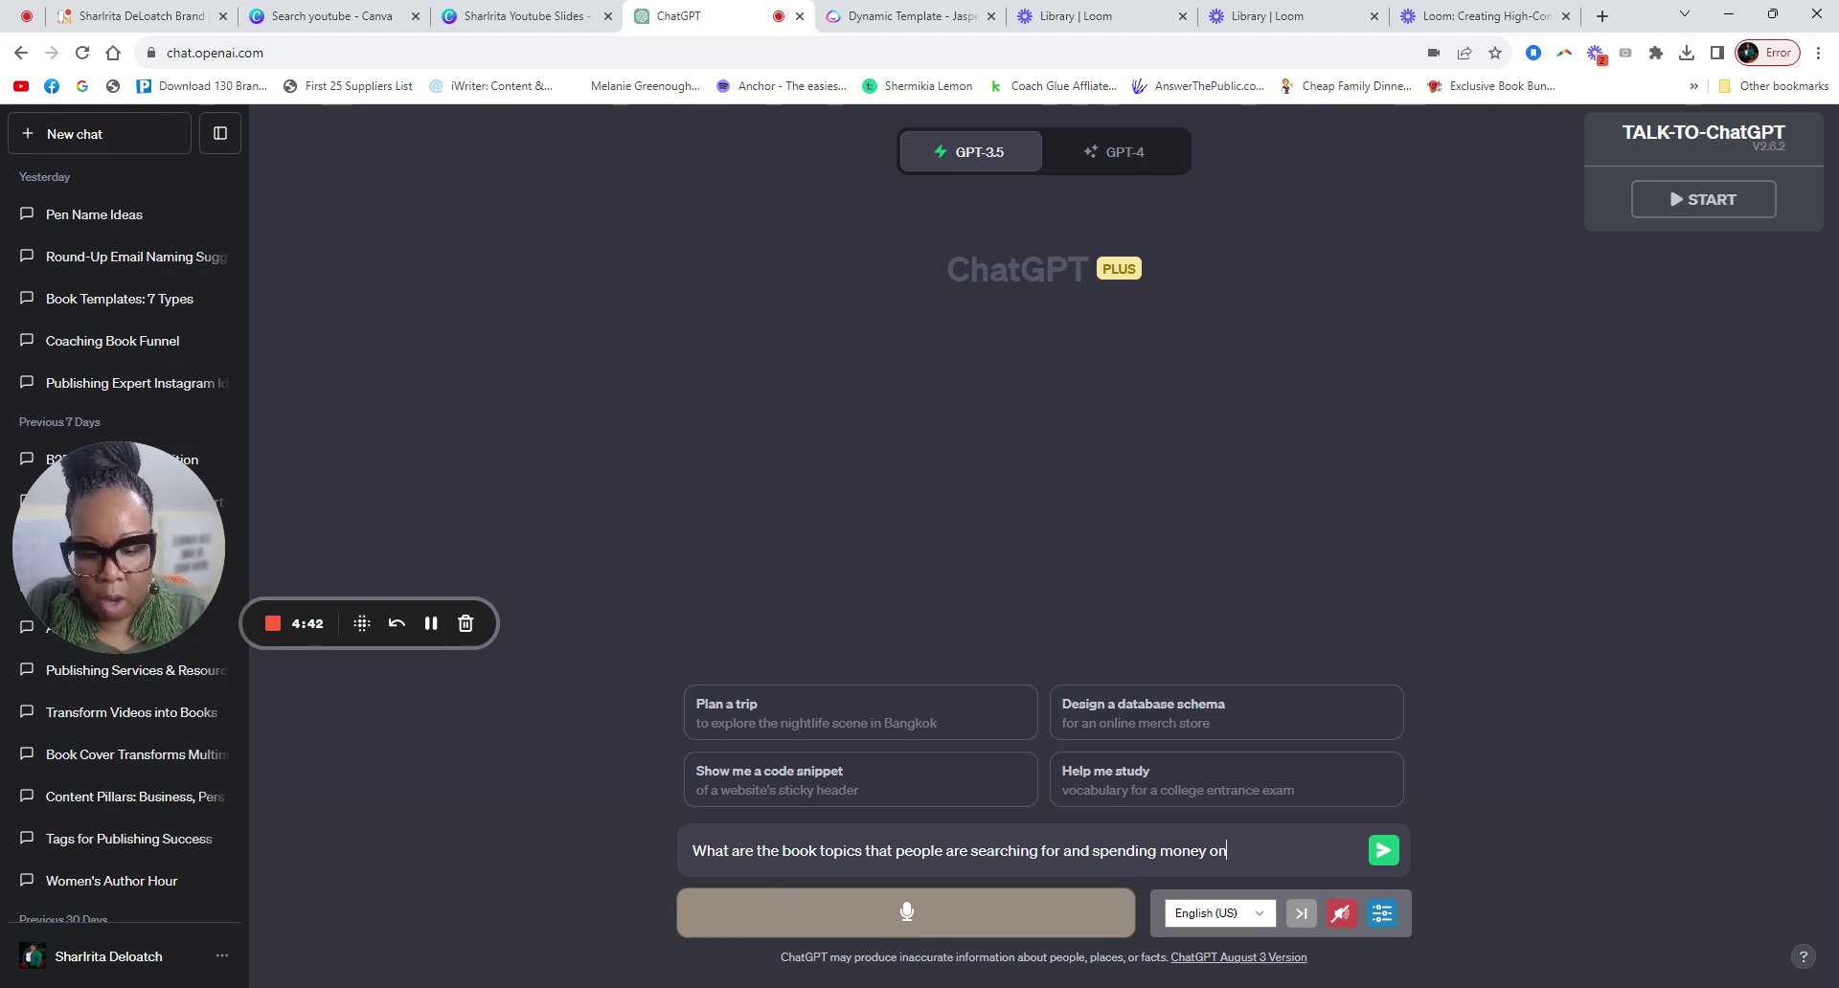
# Step: Insert "top 10" before "book topics" in the prompt and submit it
pyautogui.click(779, 850)
pyautogui.write('top ')
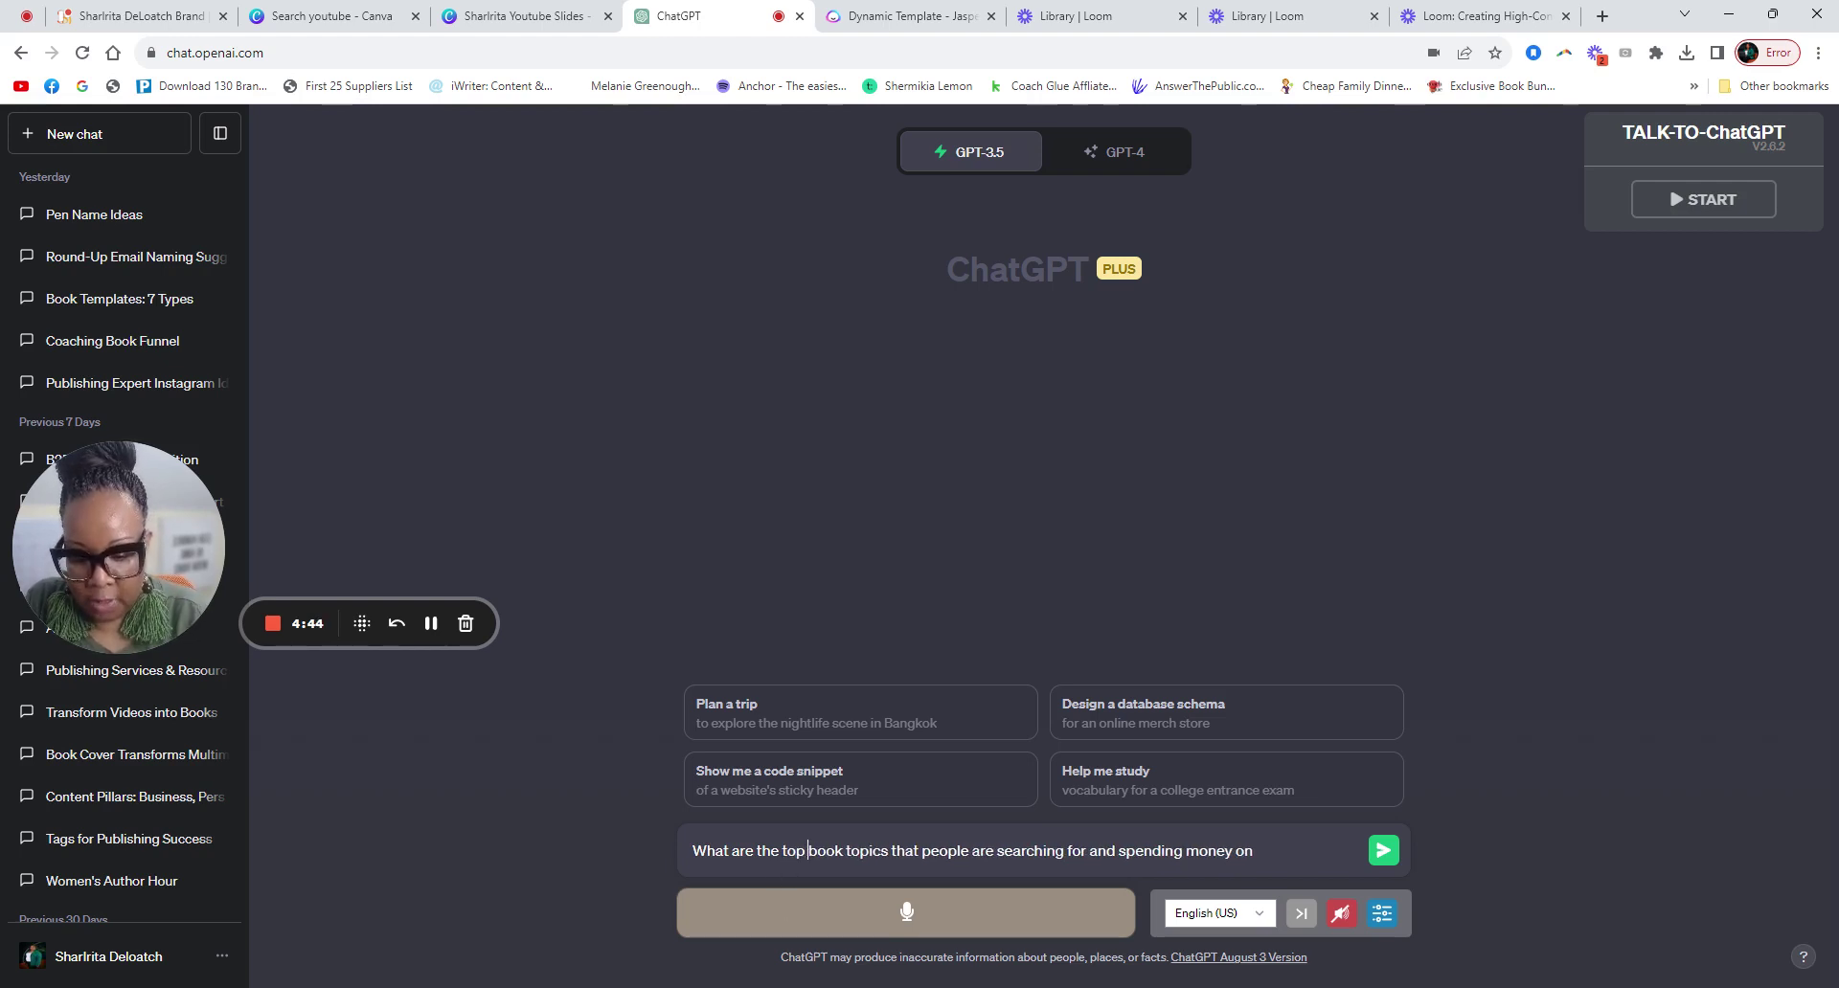
pyautogui.write('10')
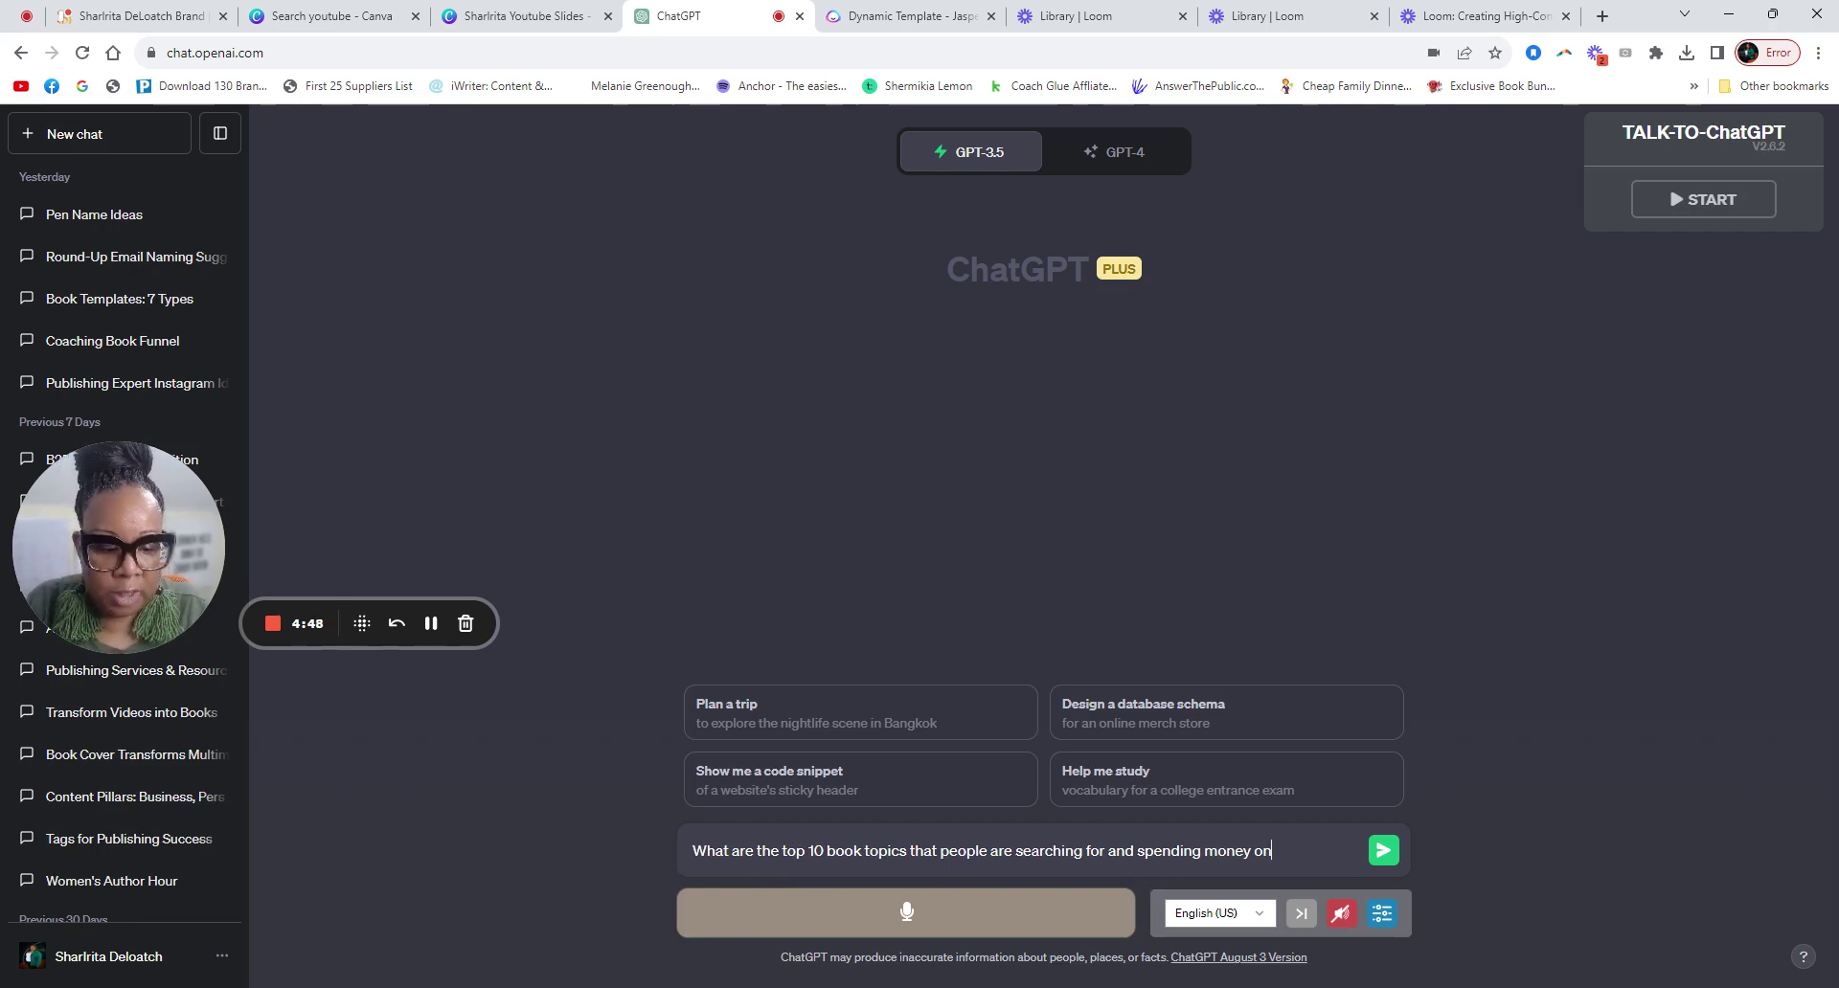
pyautogui.click(1383, 853)
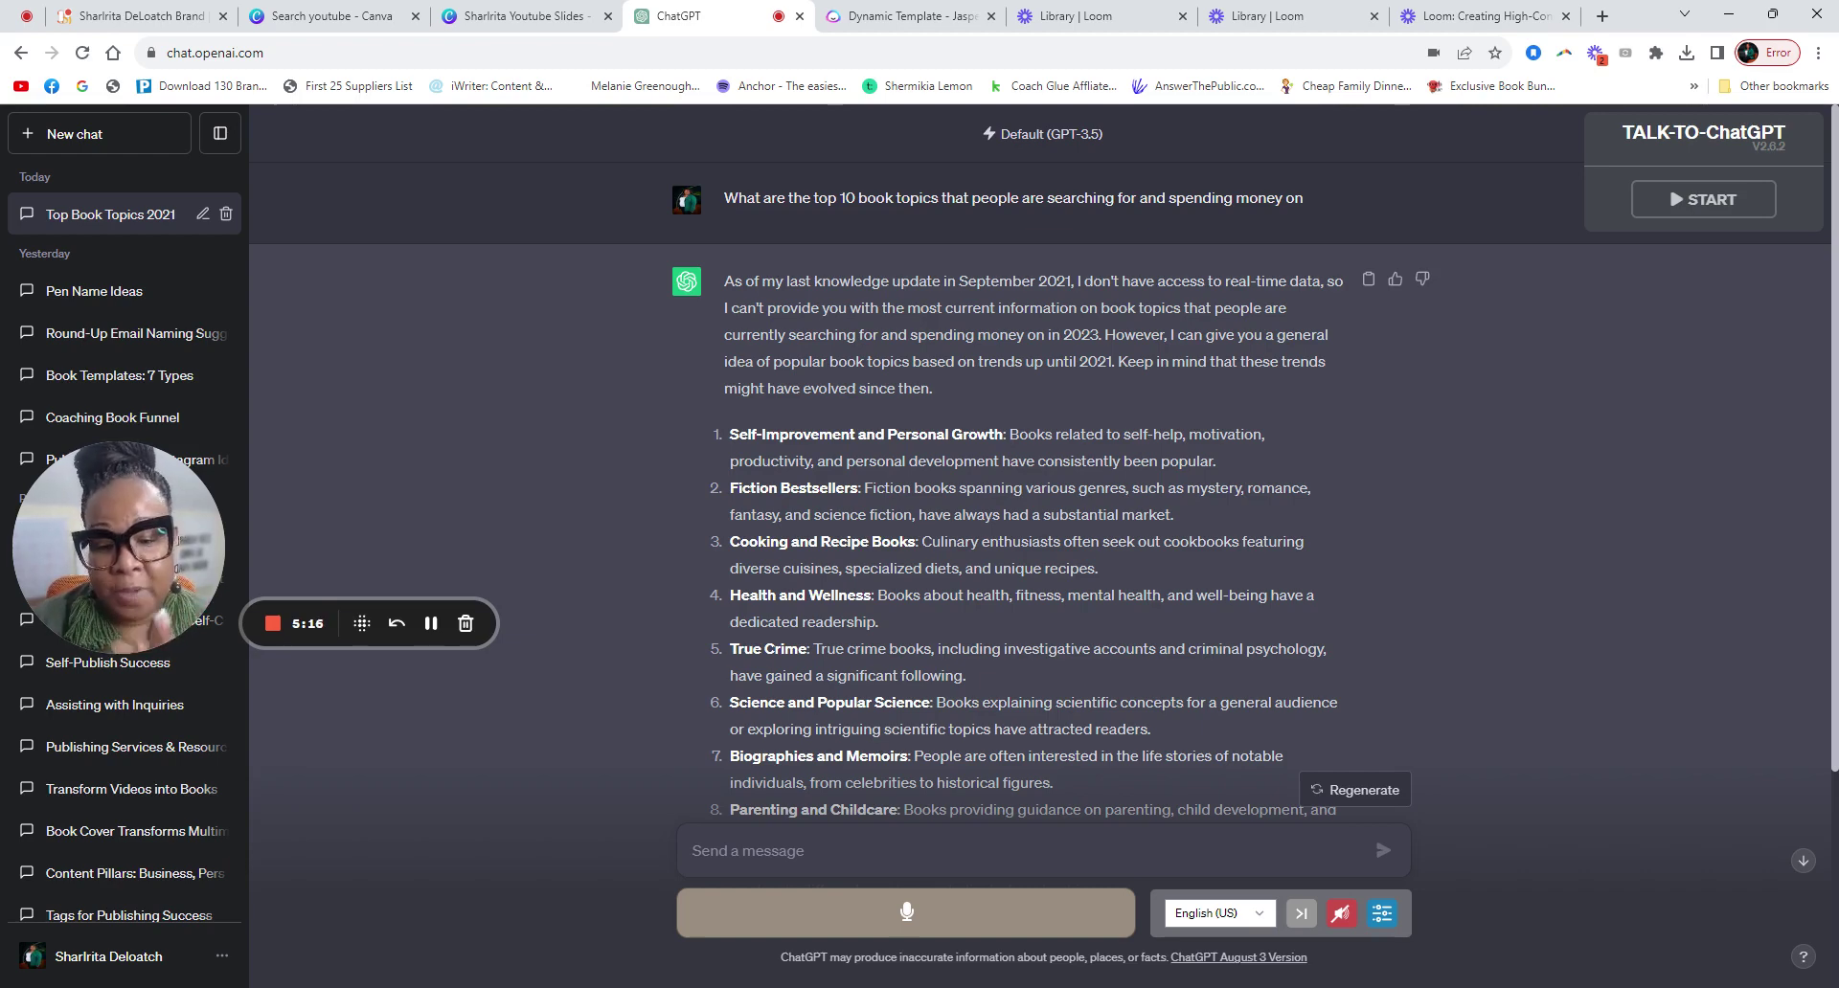
# Step: Review the topic list and submit the follow-up "can you provide high converting book titles for Self-Improvement and Personal Growth:"
pyautogui.scroll(-2, 962, 437)
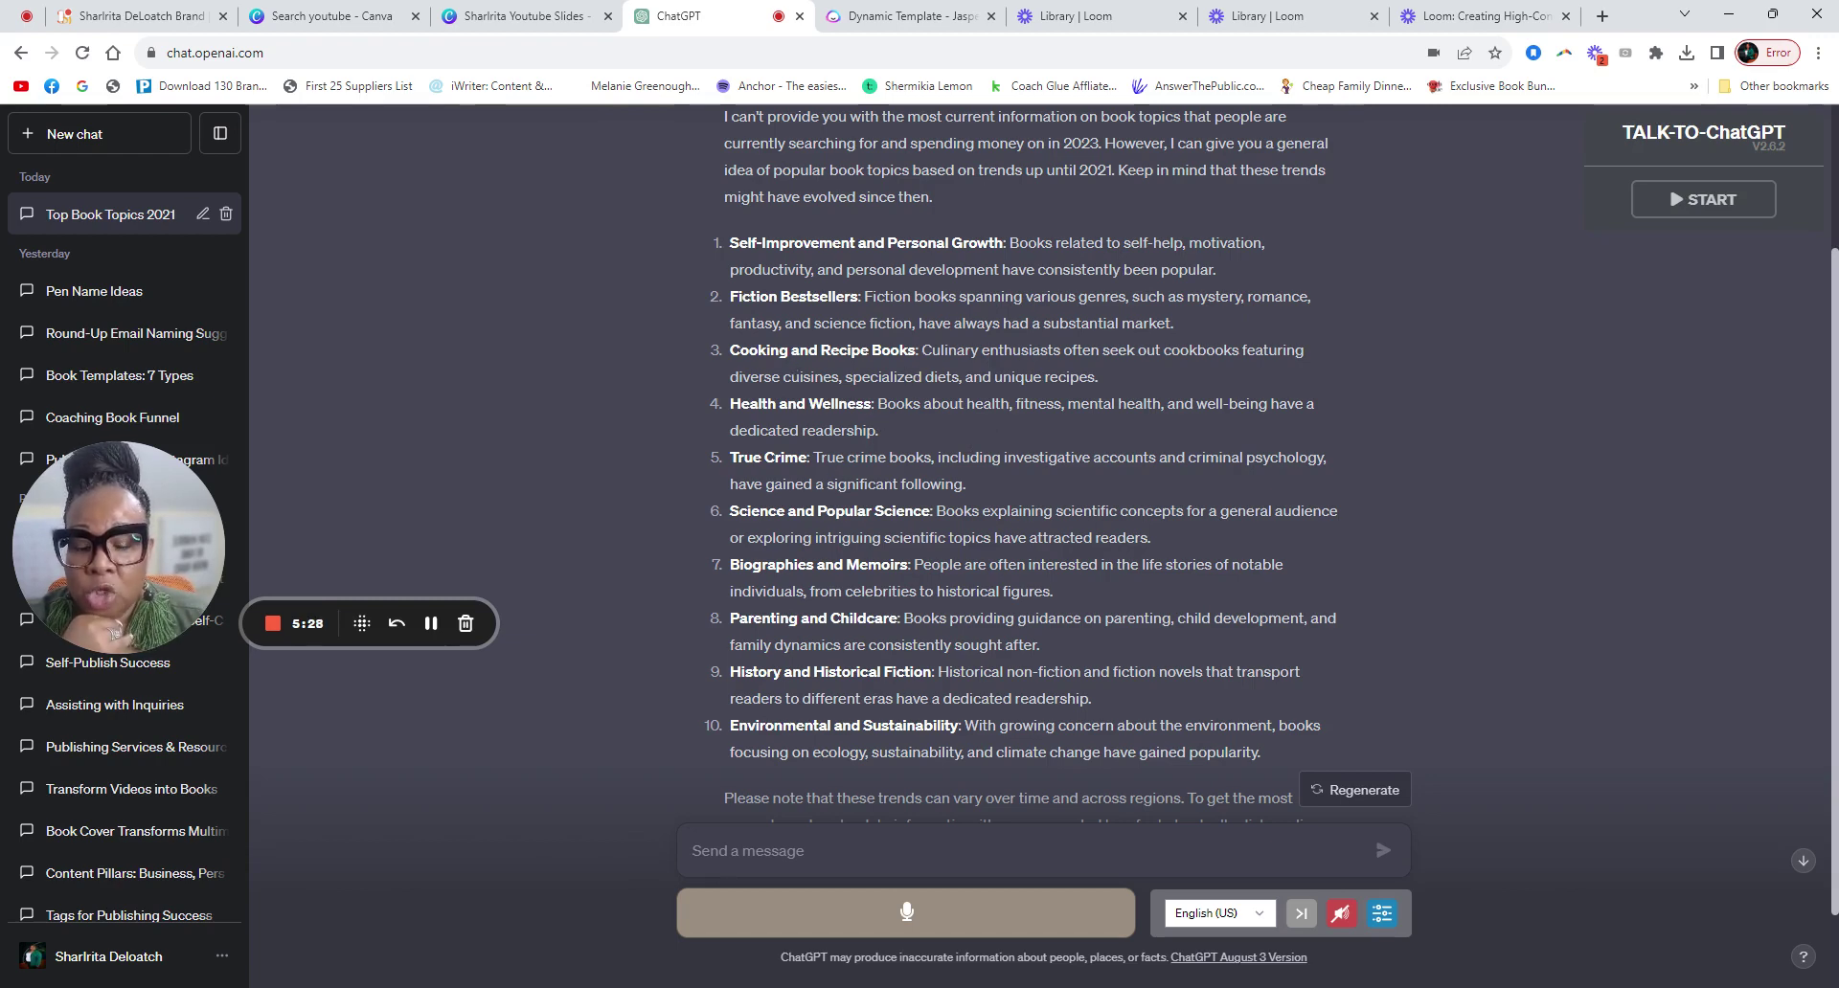
pyautogui.scroll(-2, 1034, 526)
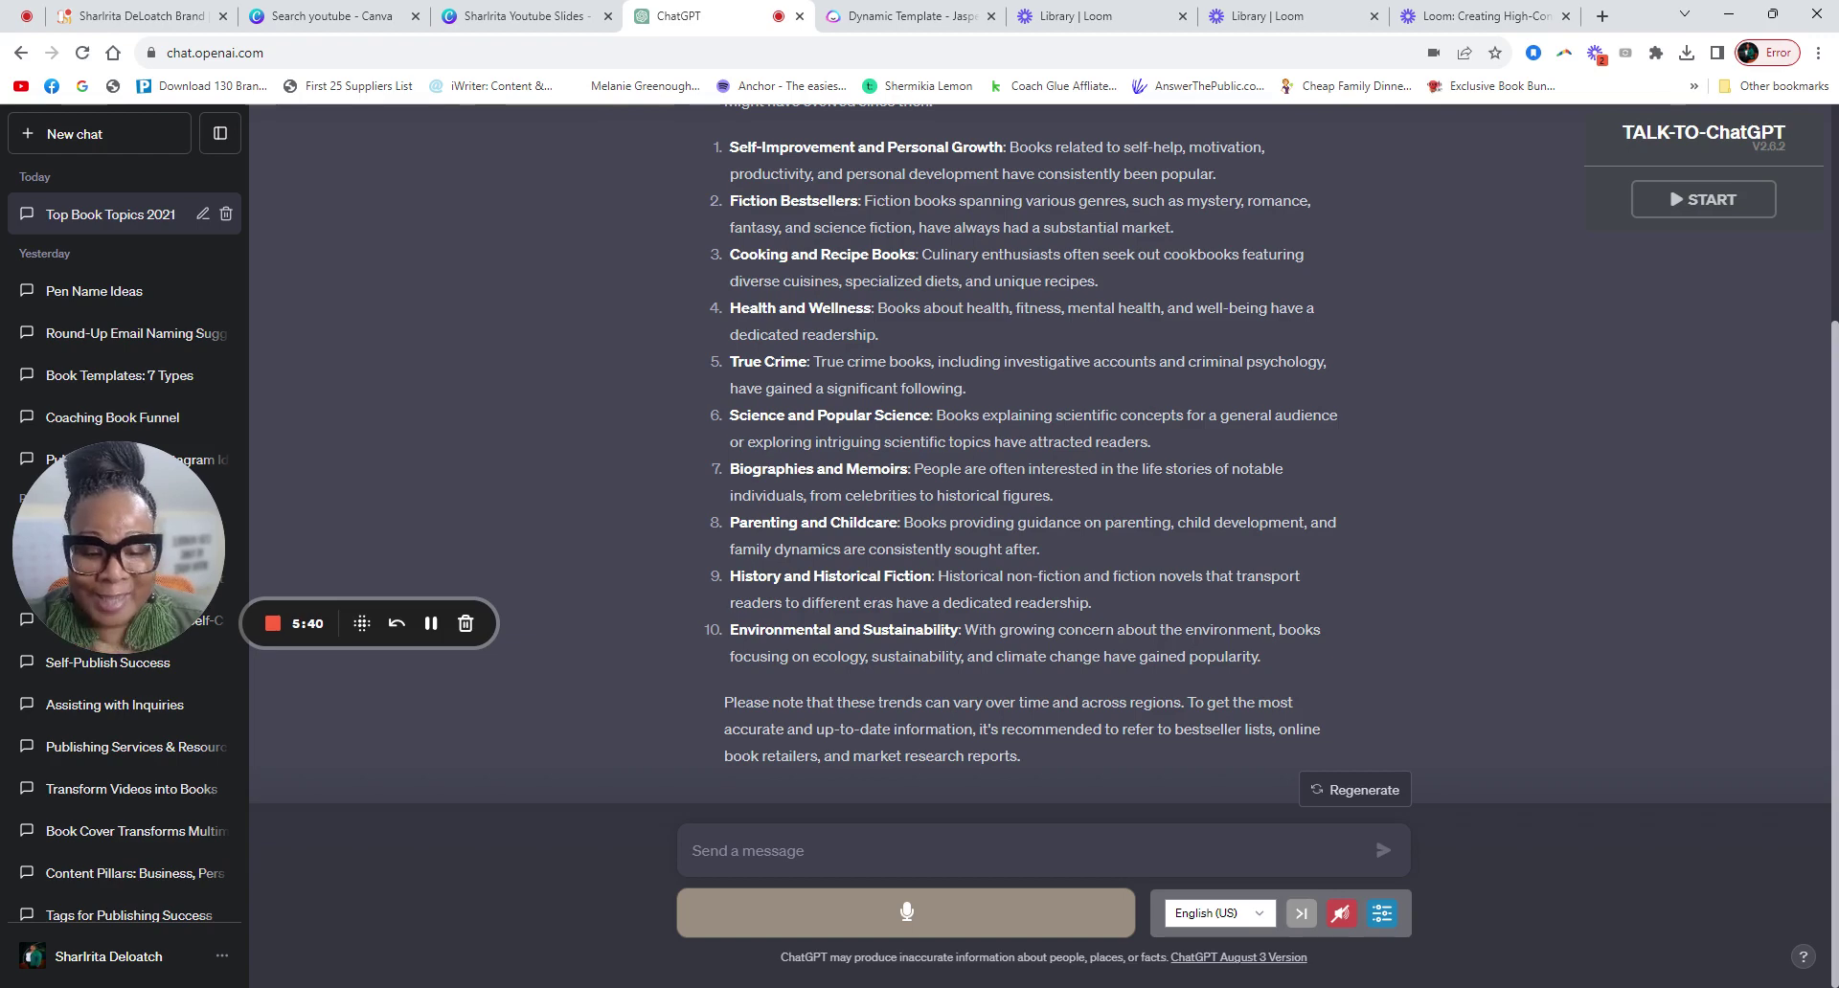
pyautogui.scroll(2, 1316, 596)
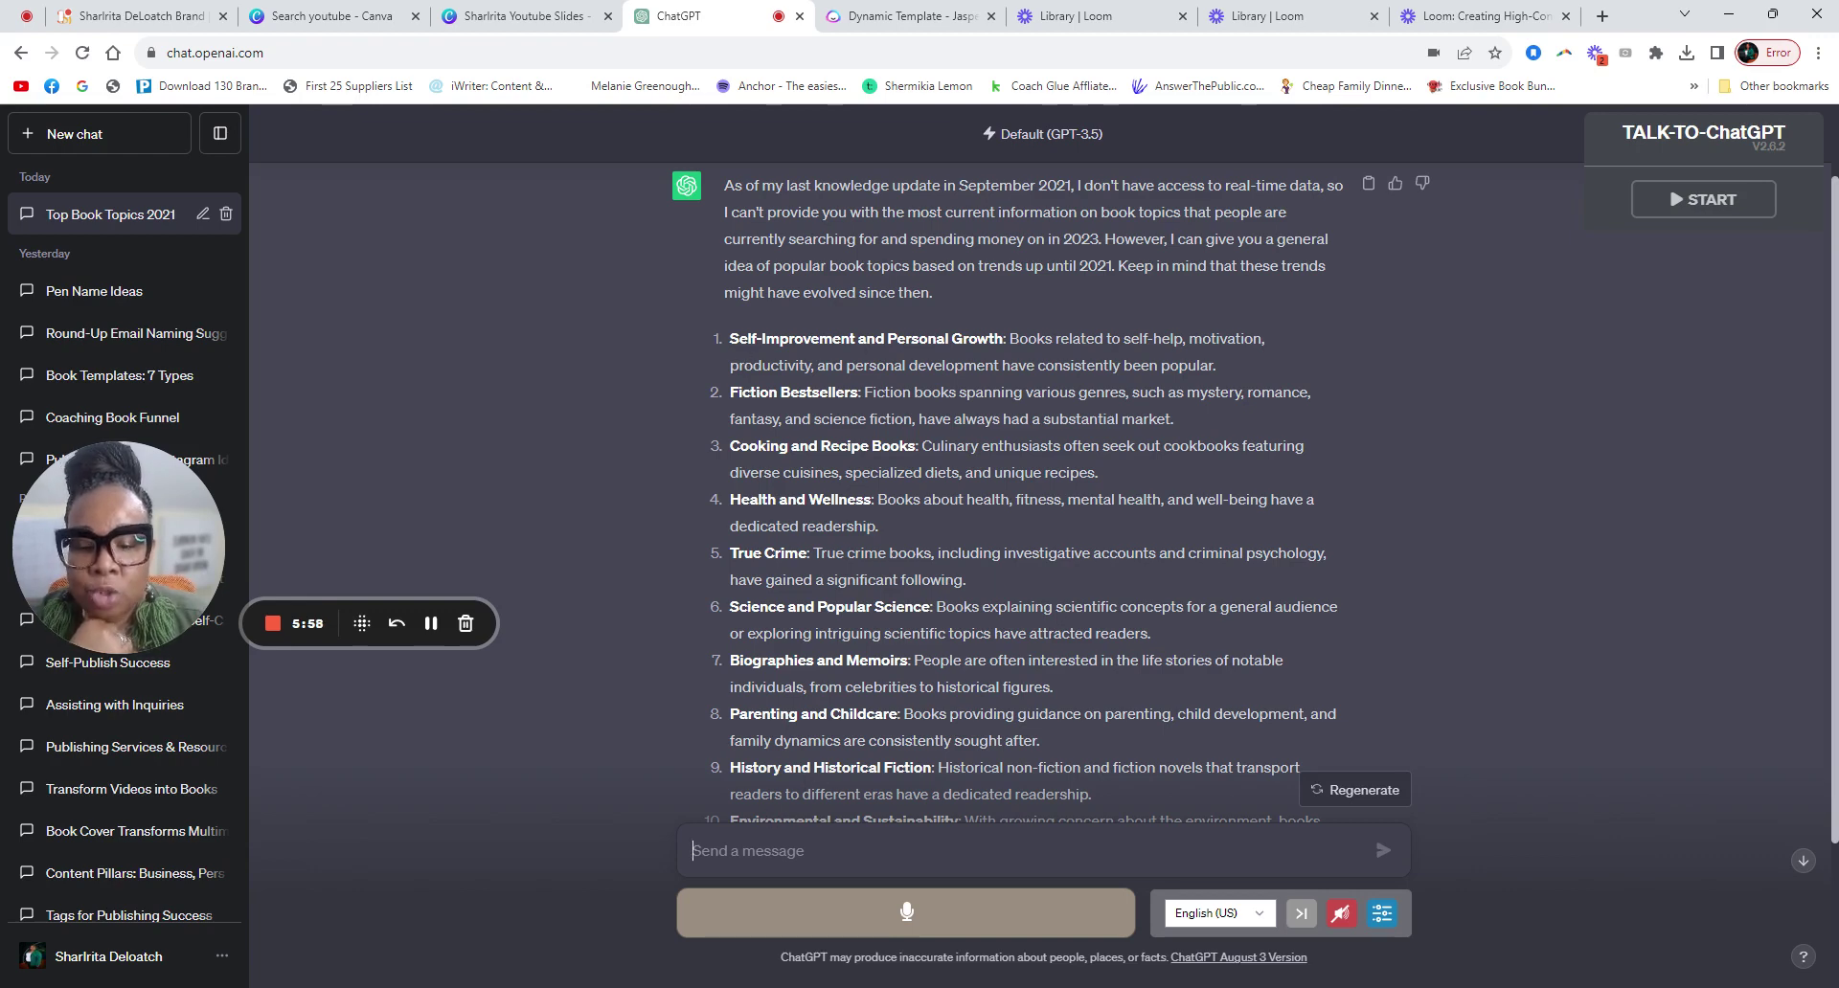
pyautogui.write('can you')
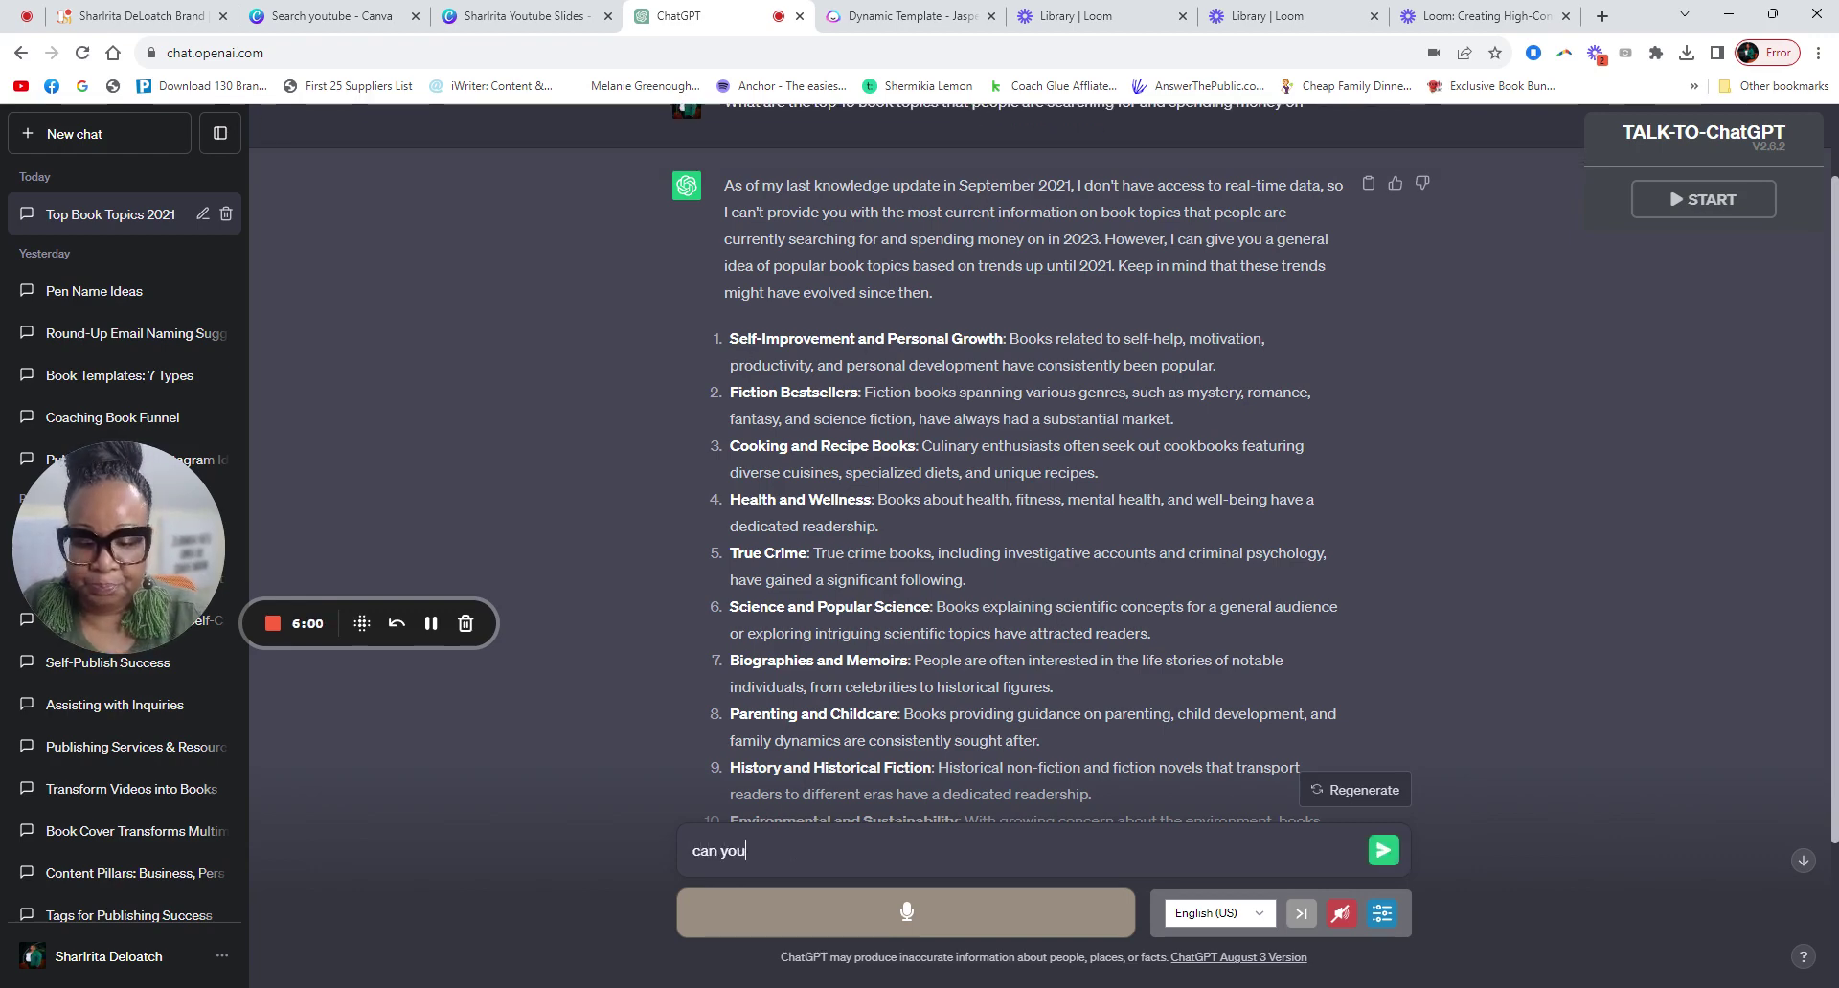
pyautogui.write(' provide ')
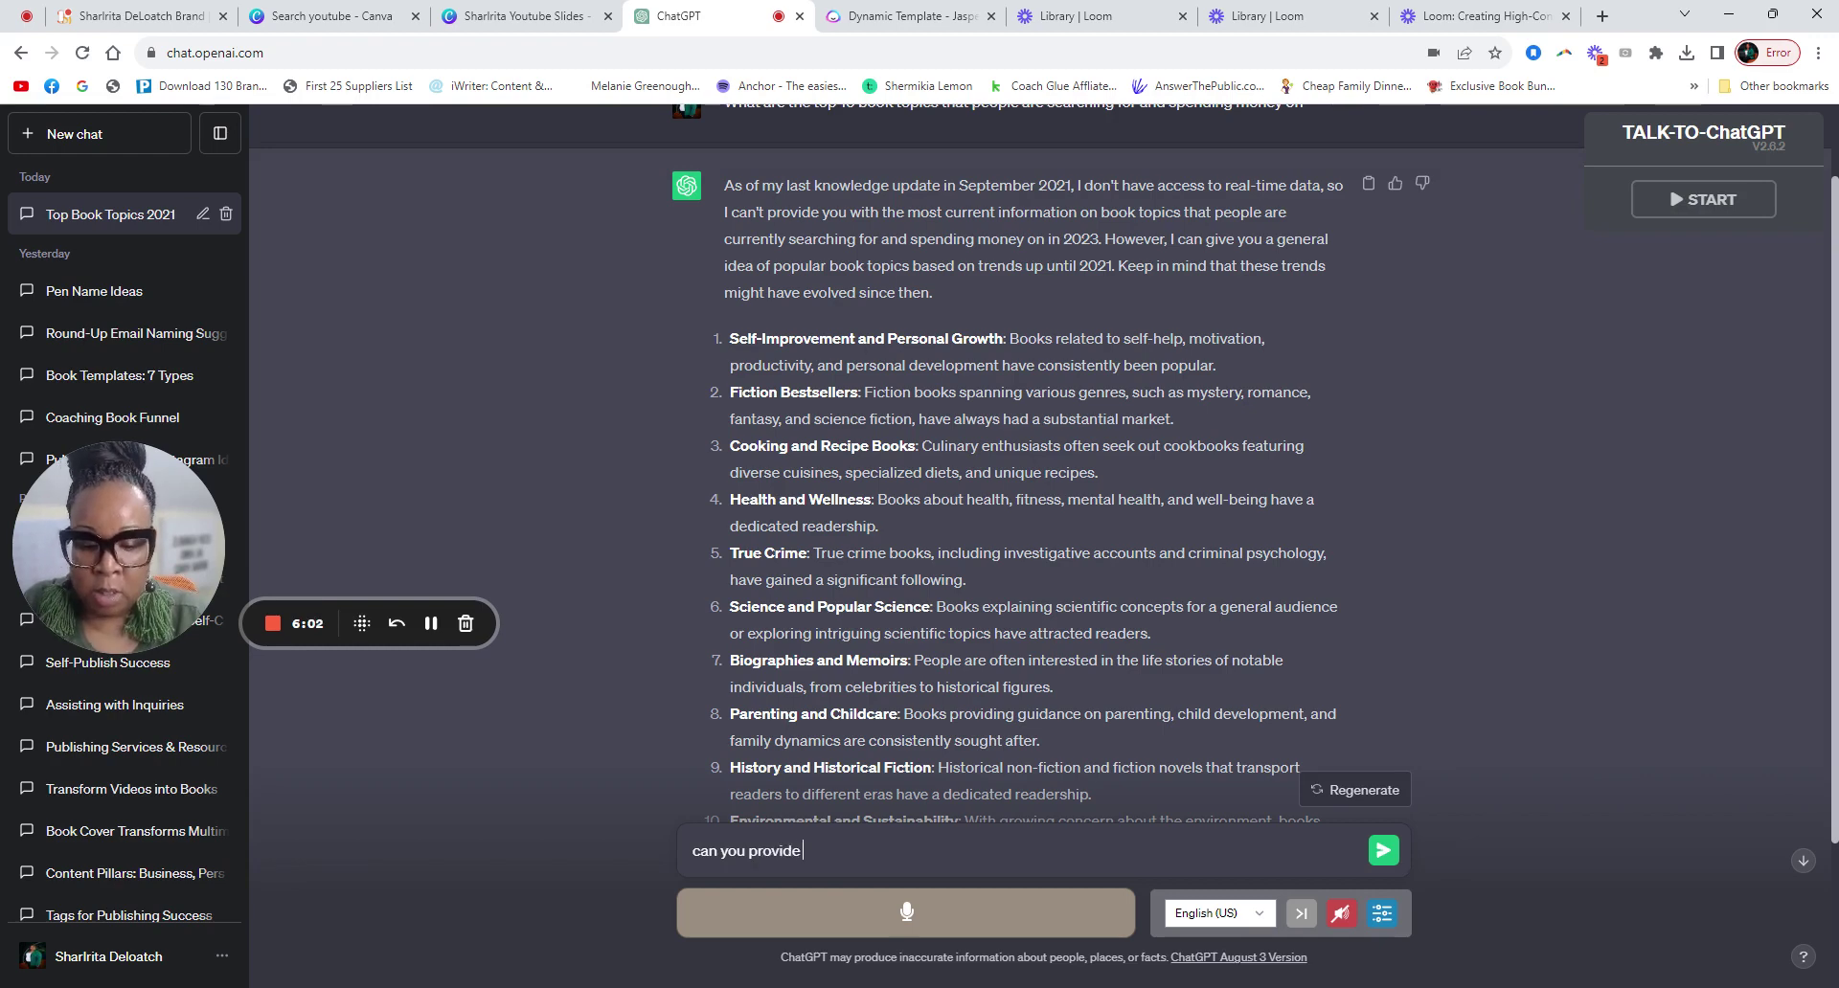
pyautogui.write('high conv')
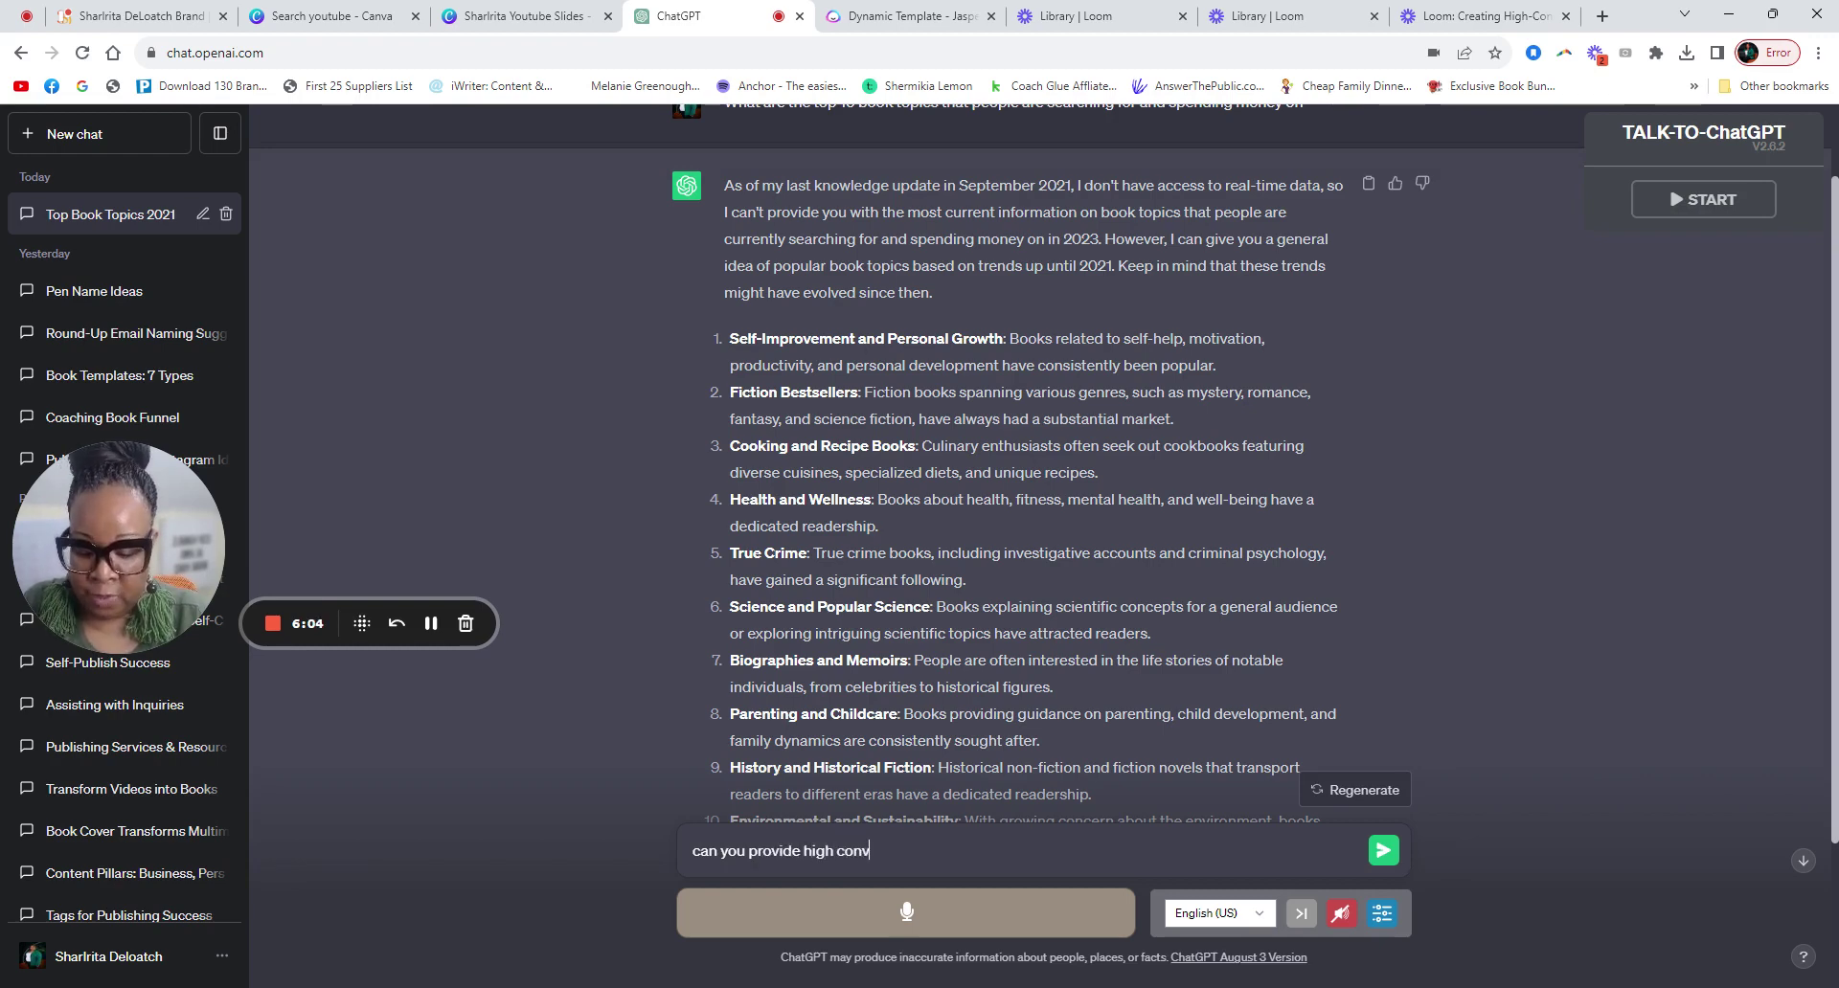
pyautogui.write('erting book')
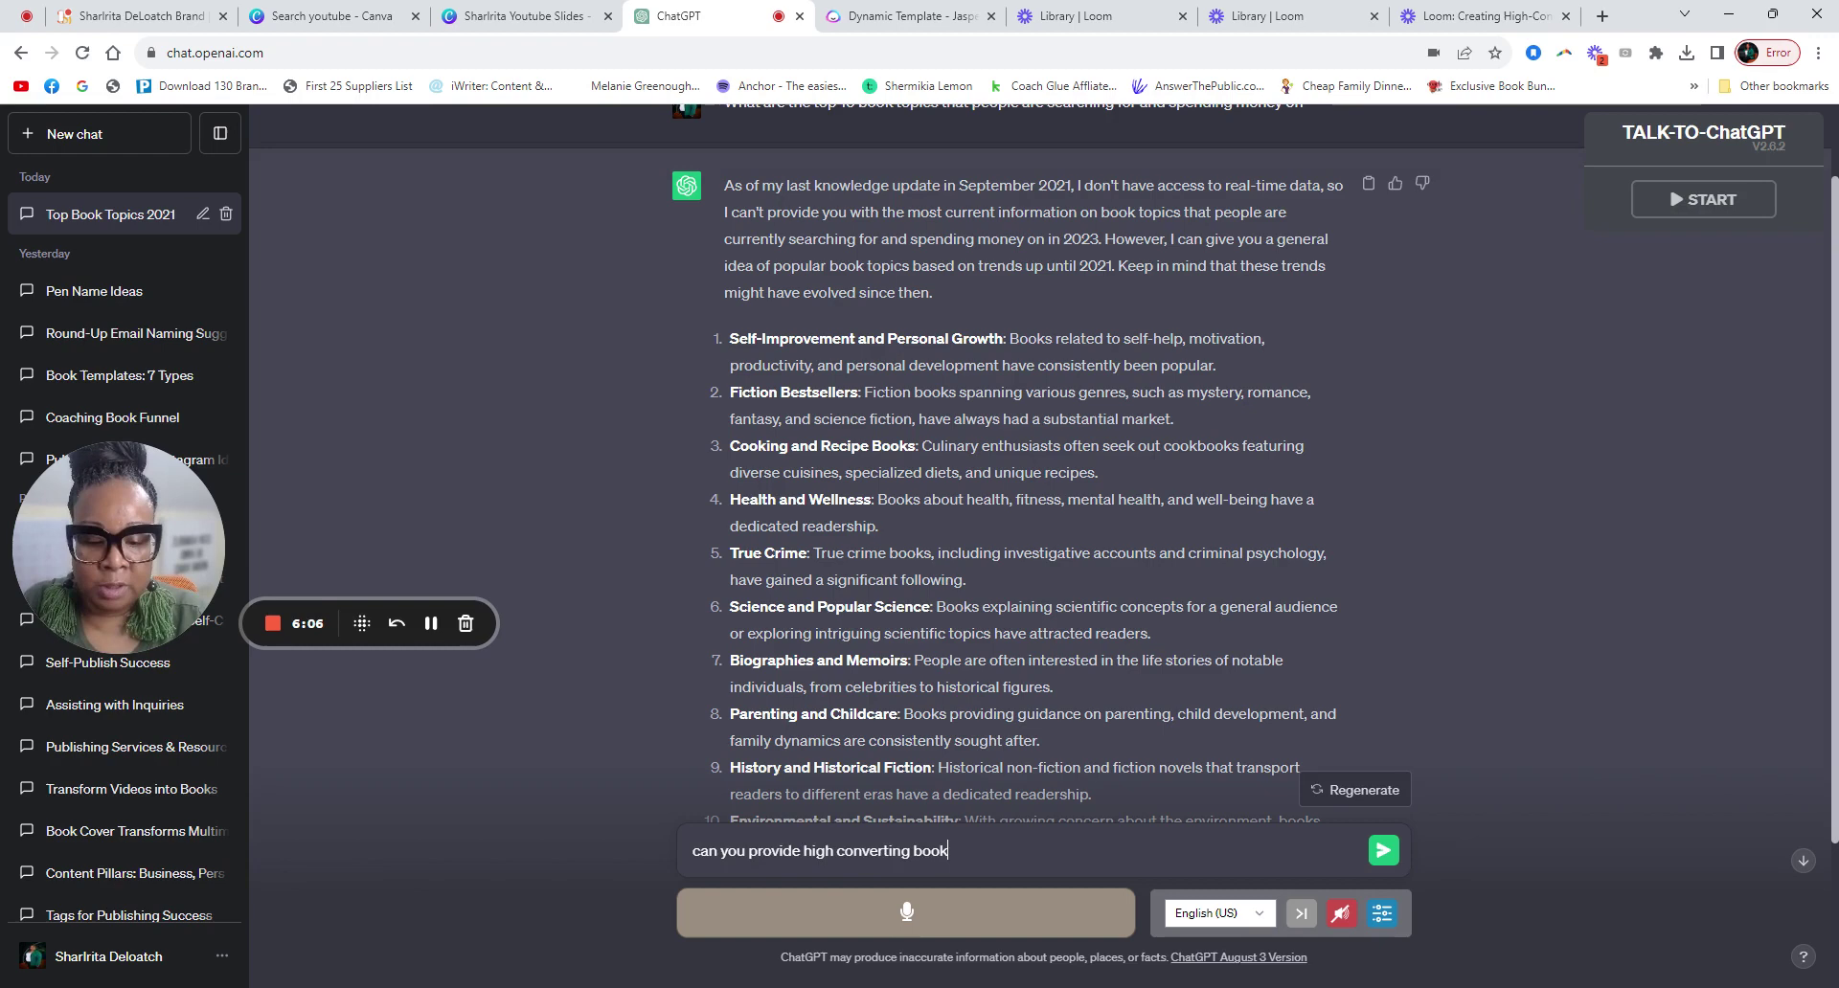
pyautogui.write(' titles for')
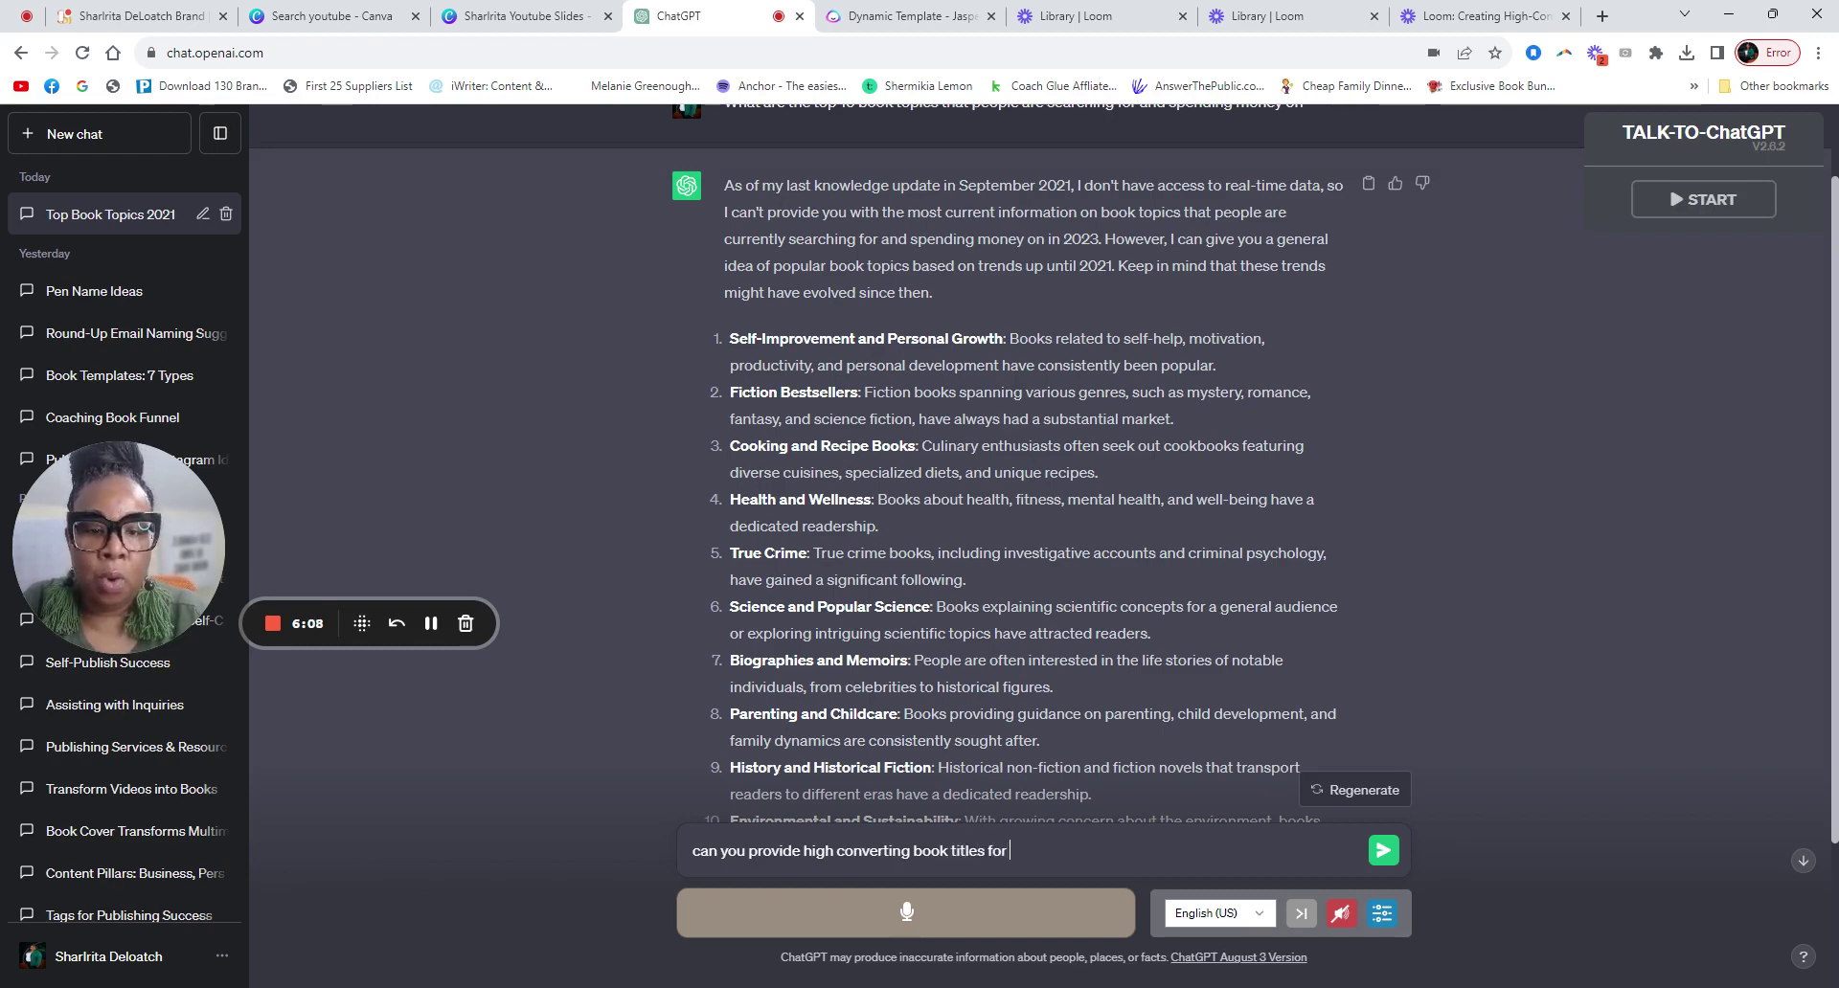
pyautogui.moveTo(722, 335); pyautogui.dragTo(1017, 353)
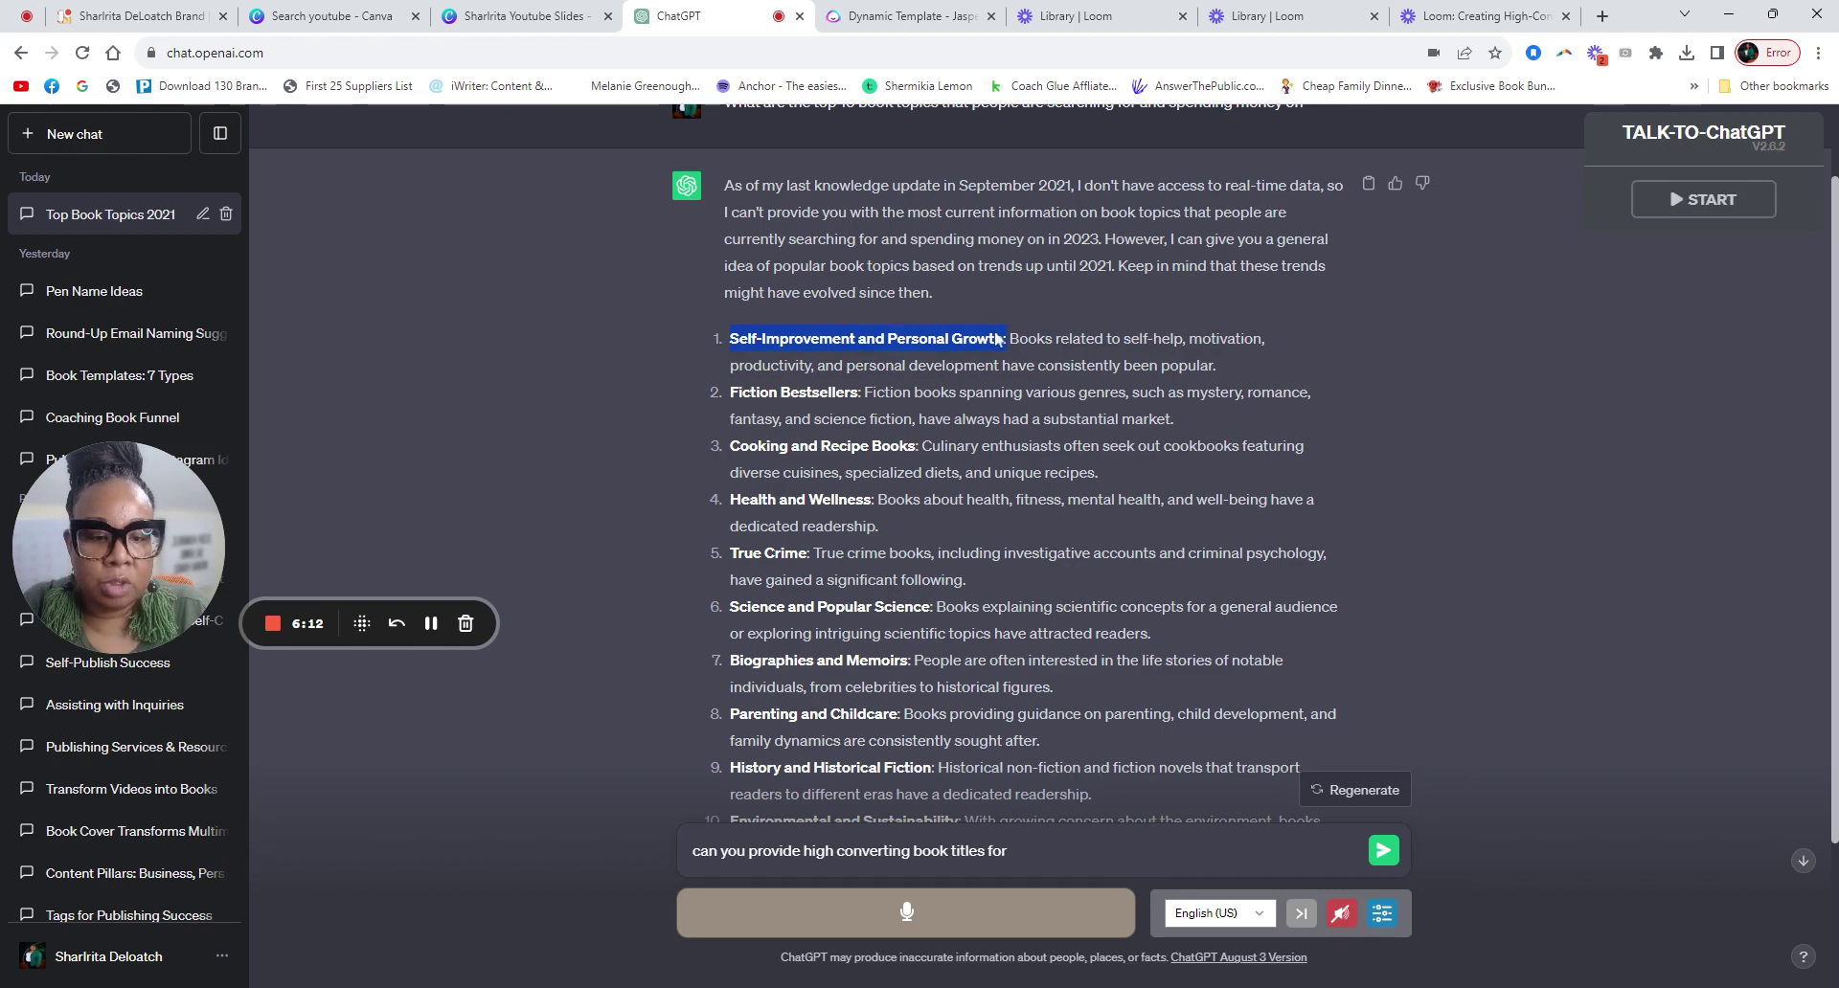
pyautogui.write('Self-Improvement and Personal Growth:')
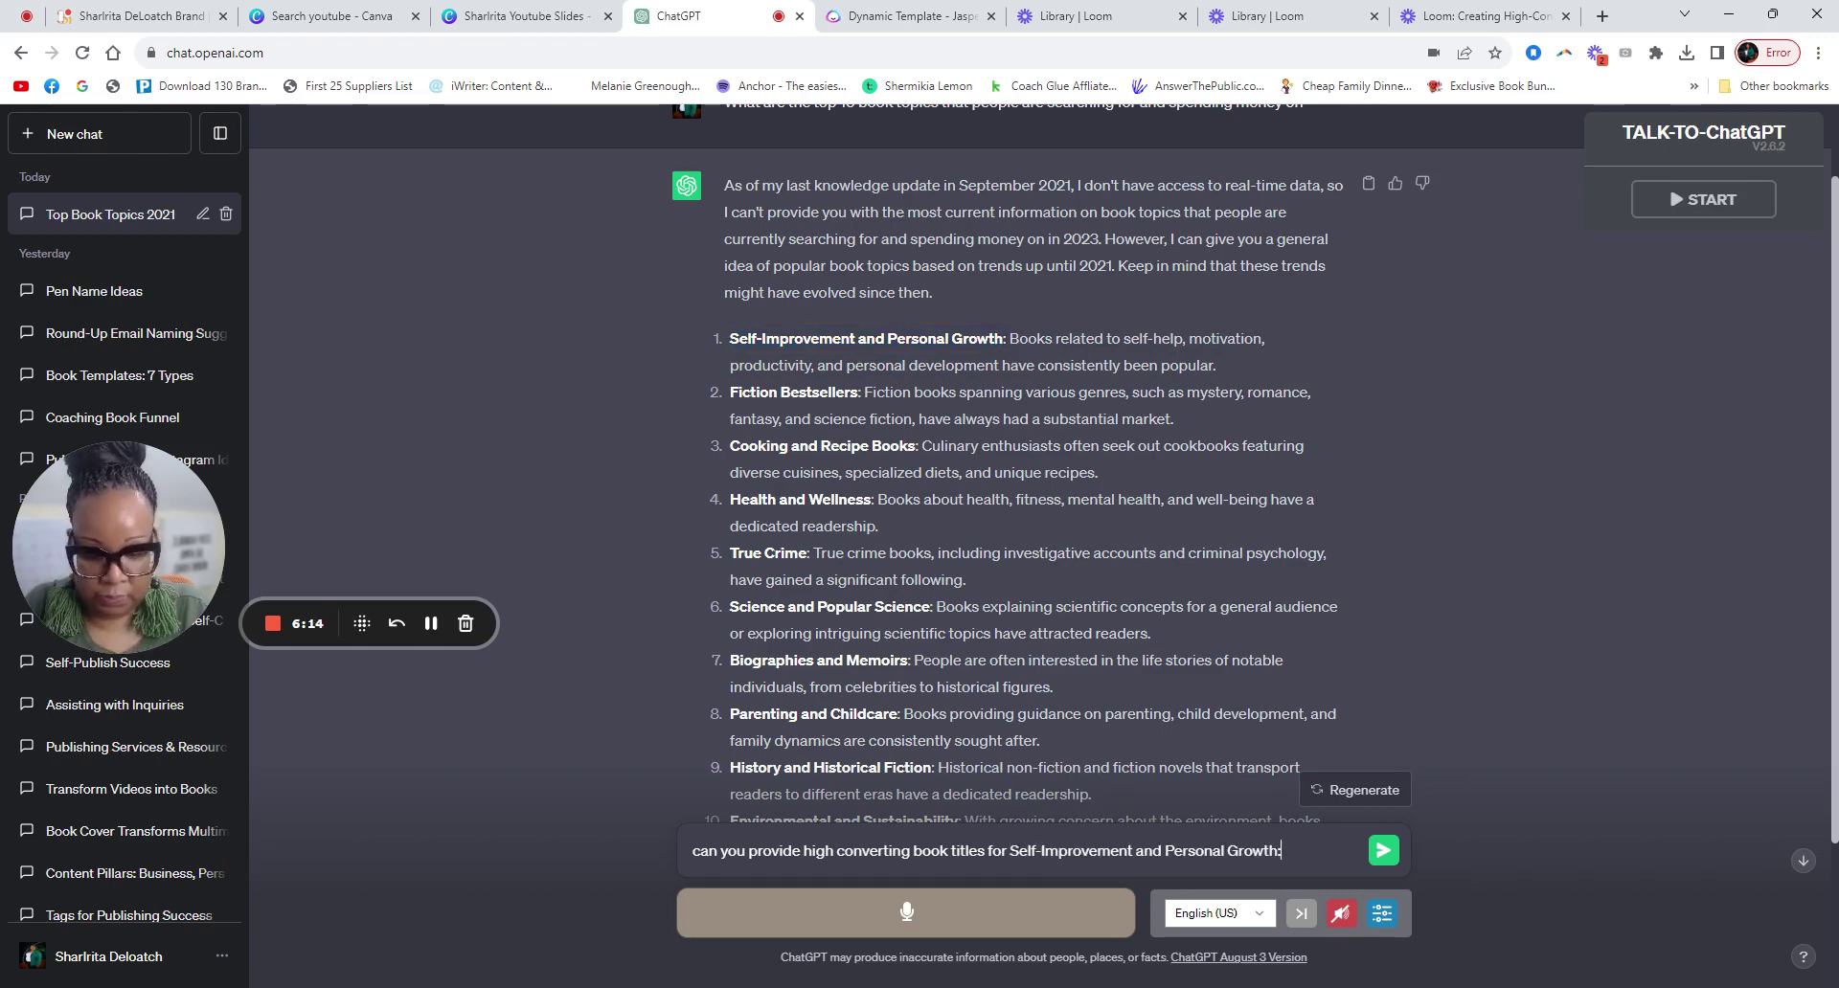
pyautogui.press('Return')
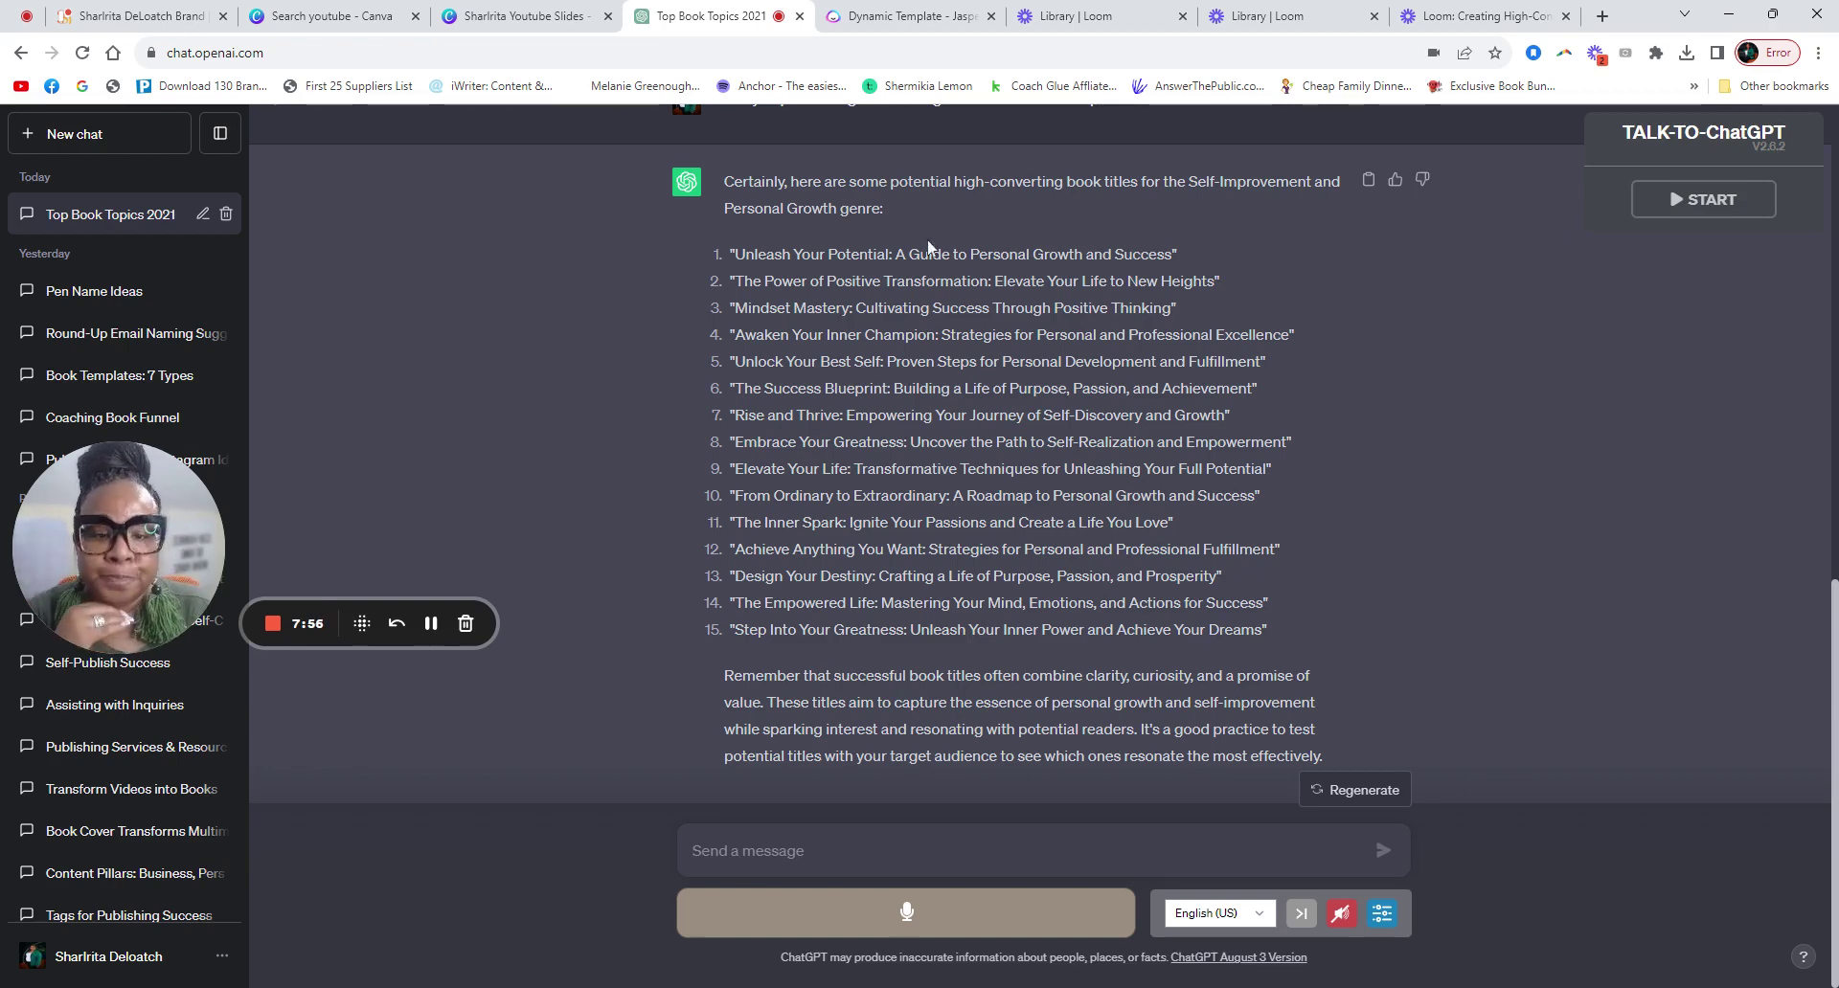
# Step: Highlight the subtitles "Elevate Your Life to New Heights" and "Cultivating Success Through Positive Thinking" in the suggested titles
pyautogui.moveTo(896, 254); pyautogui.dragTo(1224, 295)
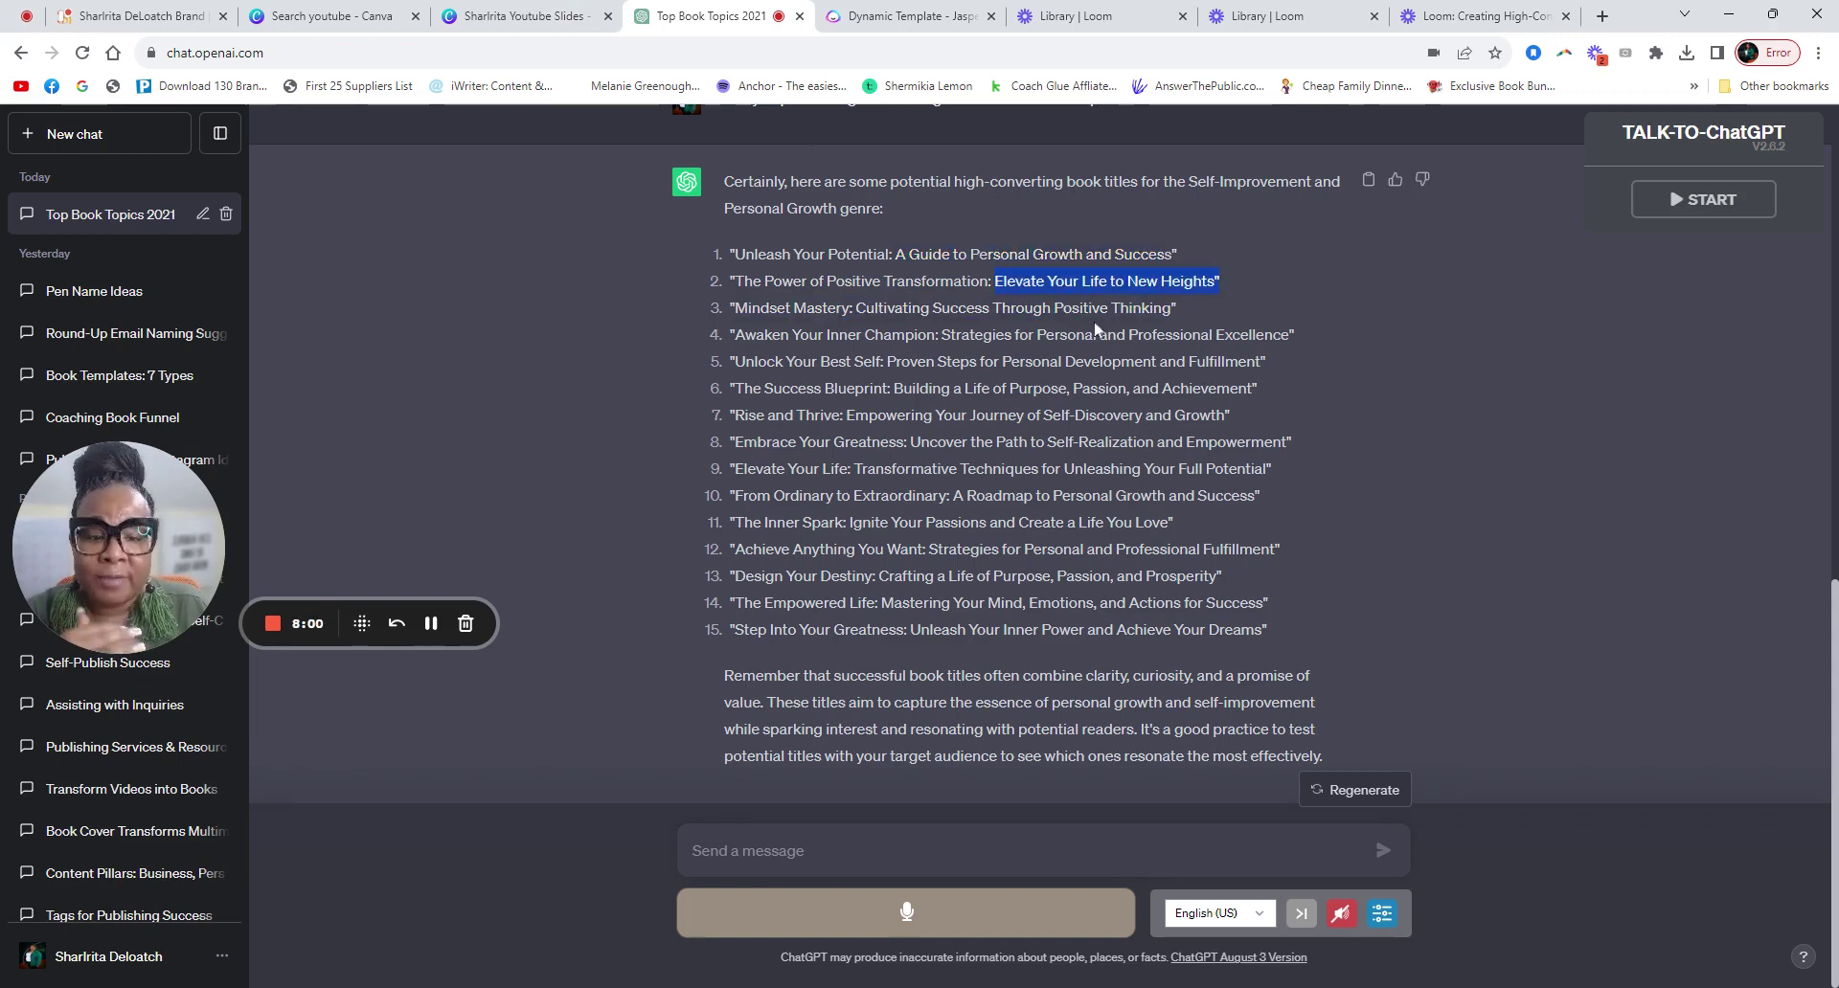
pyautogui.moveTo(855, 308); pyautogui.dragTo(1091, 308)
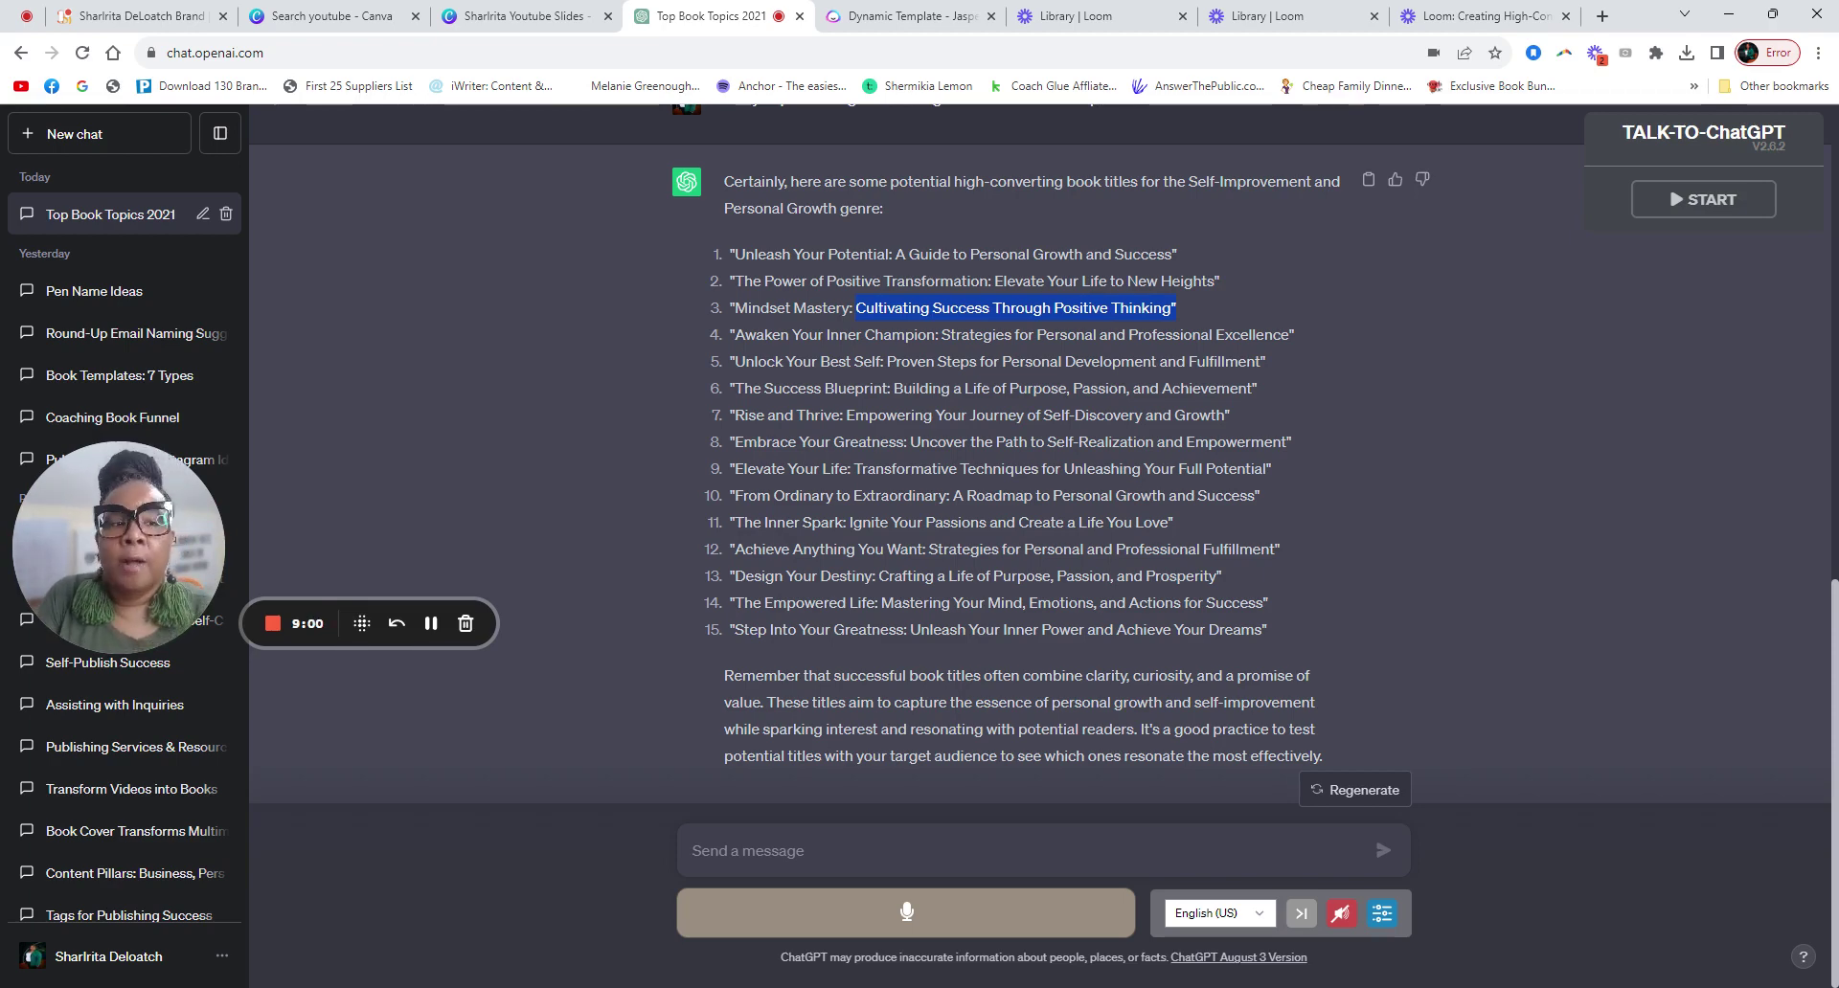
# Step: Open the Amazon home page in a new browser tab
pyautogui.click(1604, 15)
pyautogui.write('am')
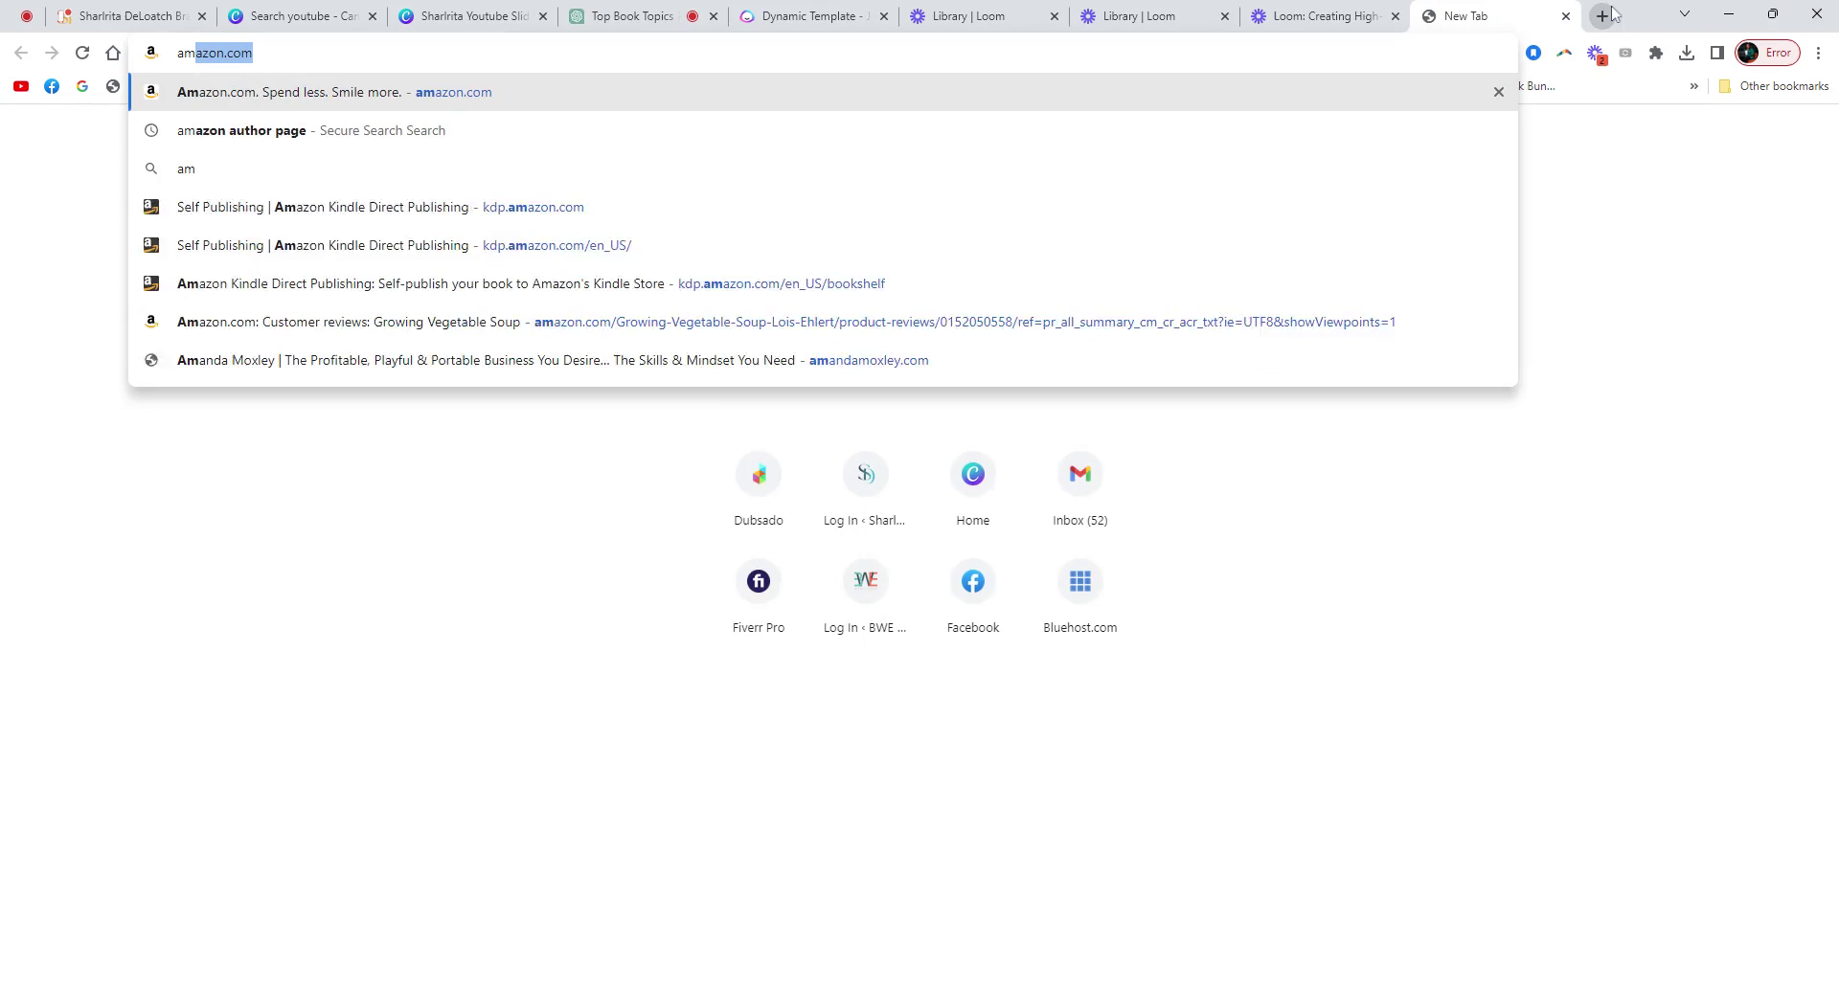
pyautogui.write('azon')
pyautogui.press('Return')
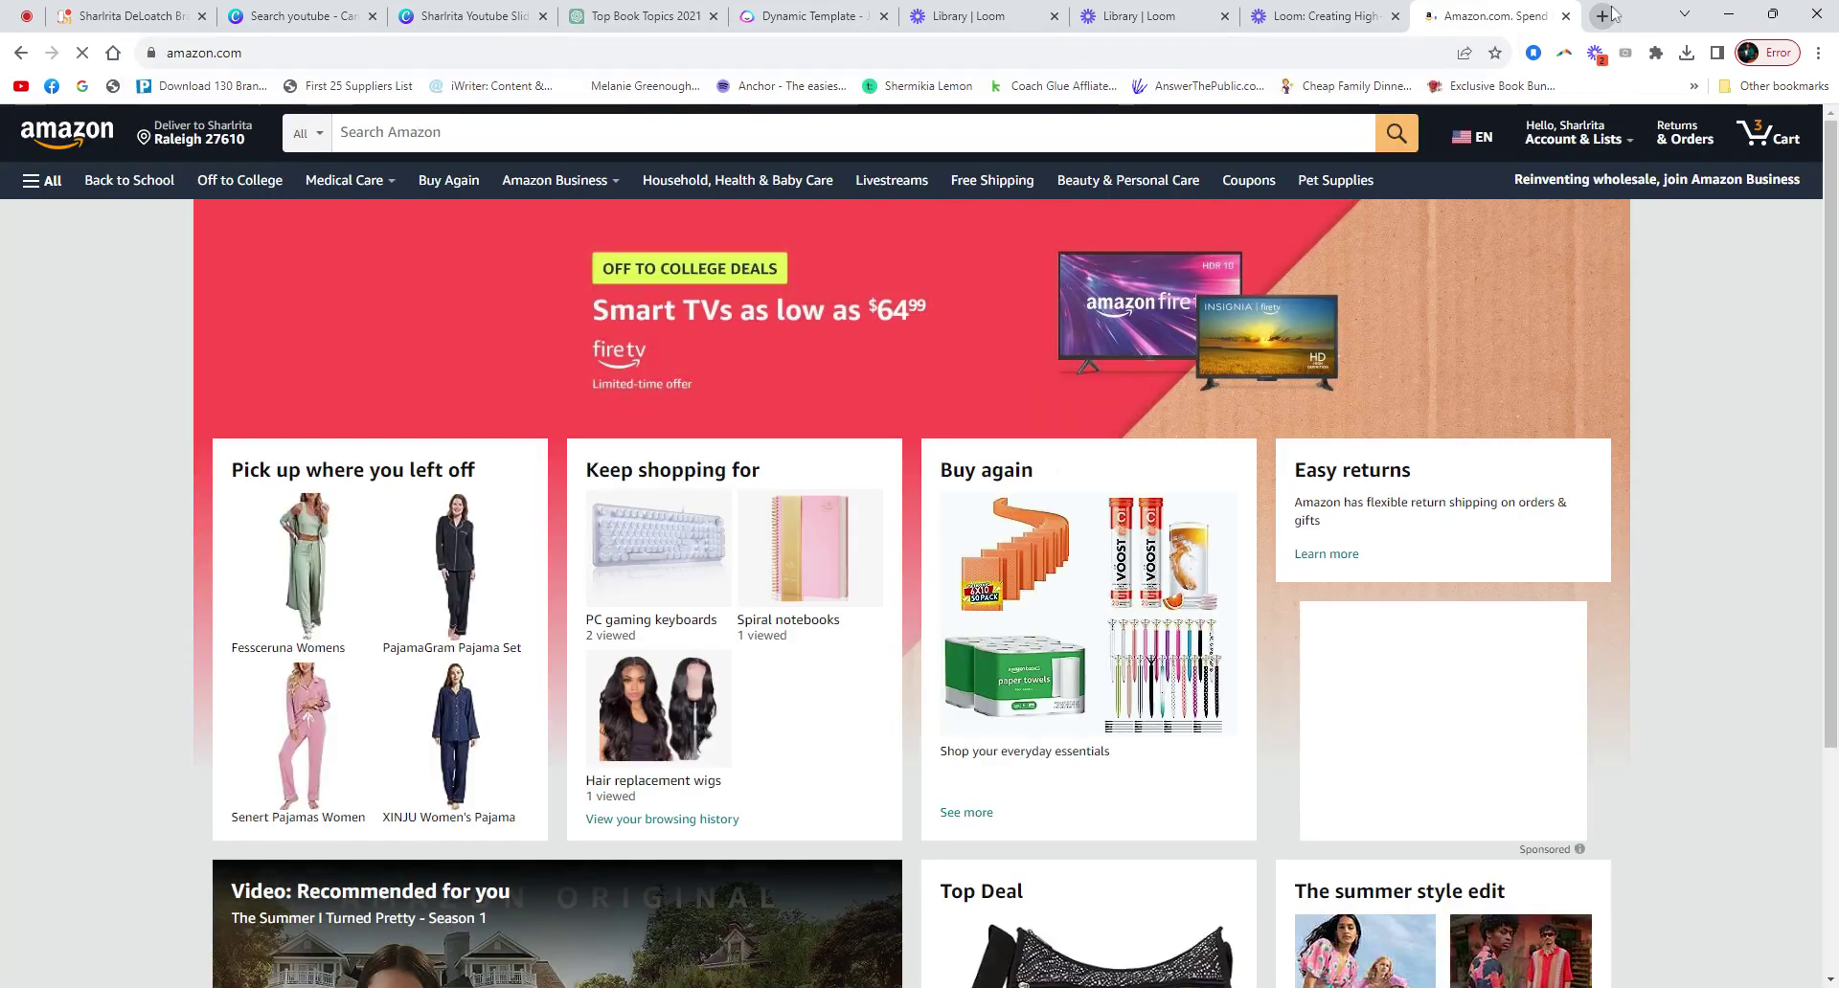
# Step: Search Amazon for "personal development books"
pyautogui.click(453, 140)
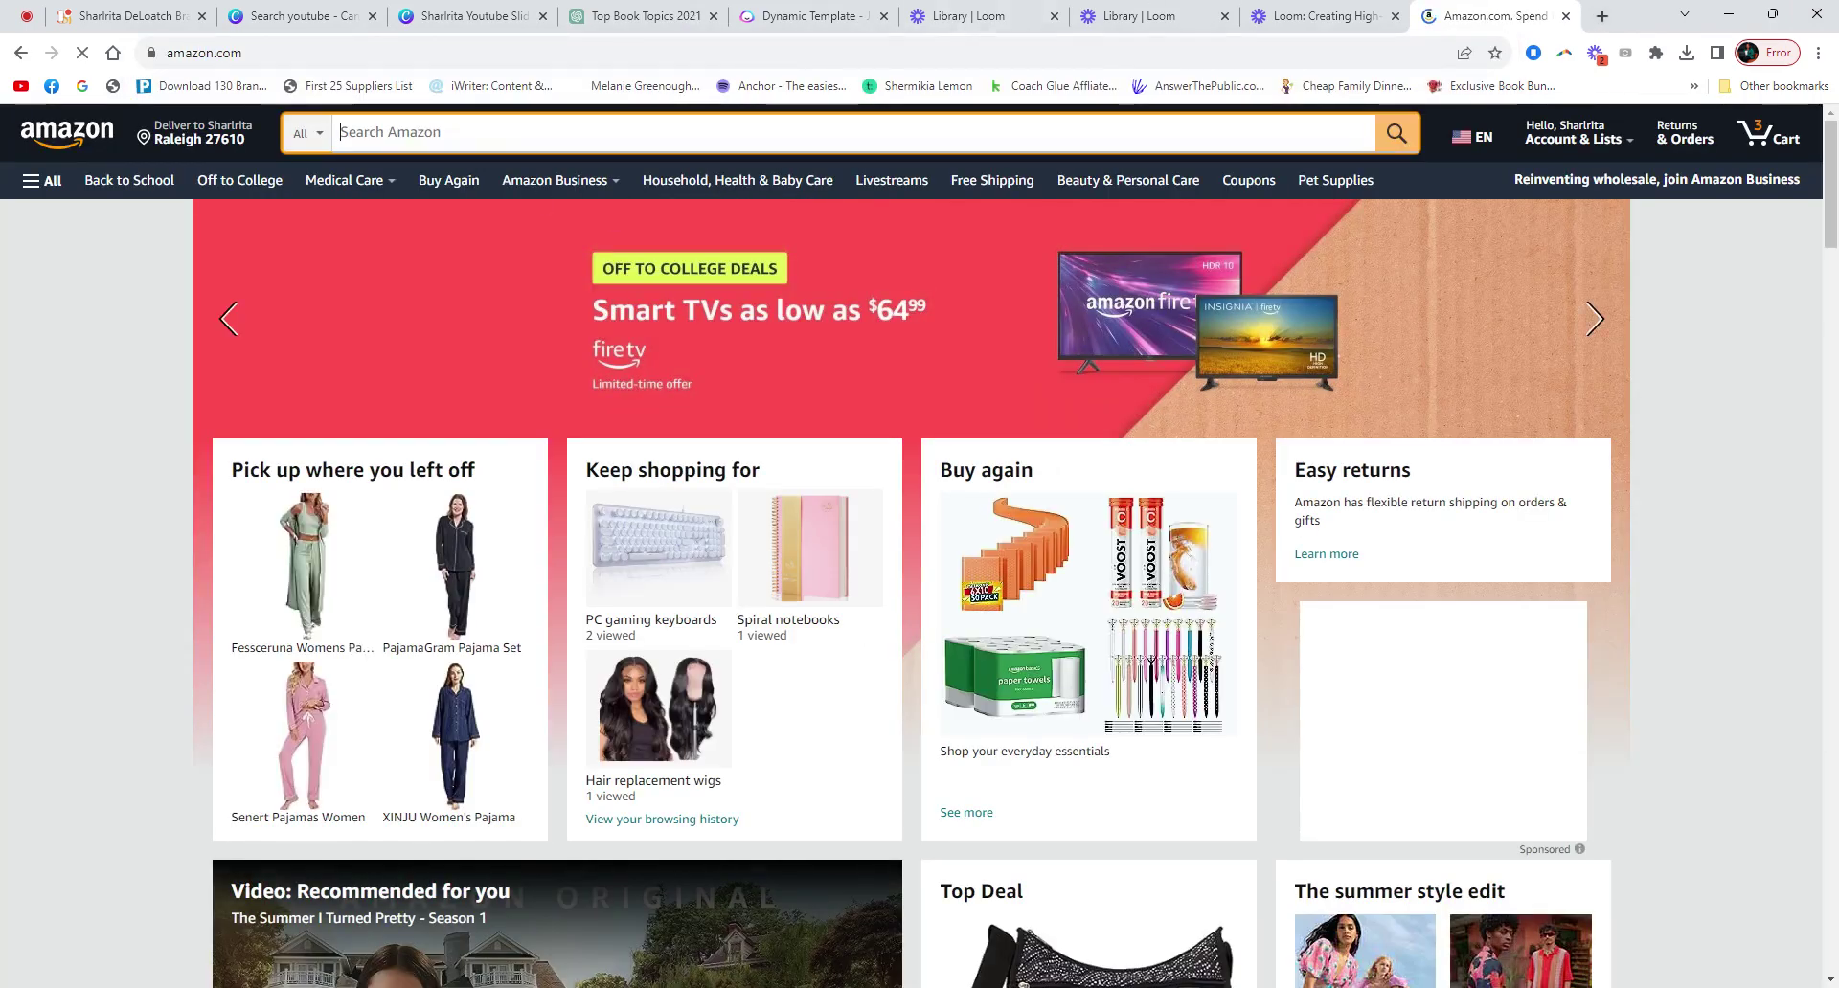
pyautogui.write('ope')
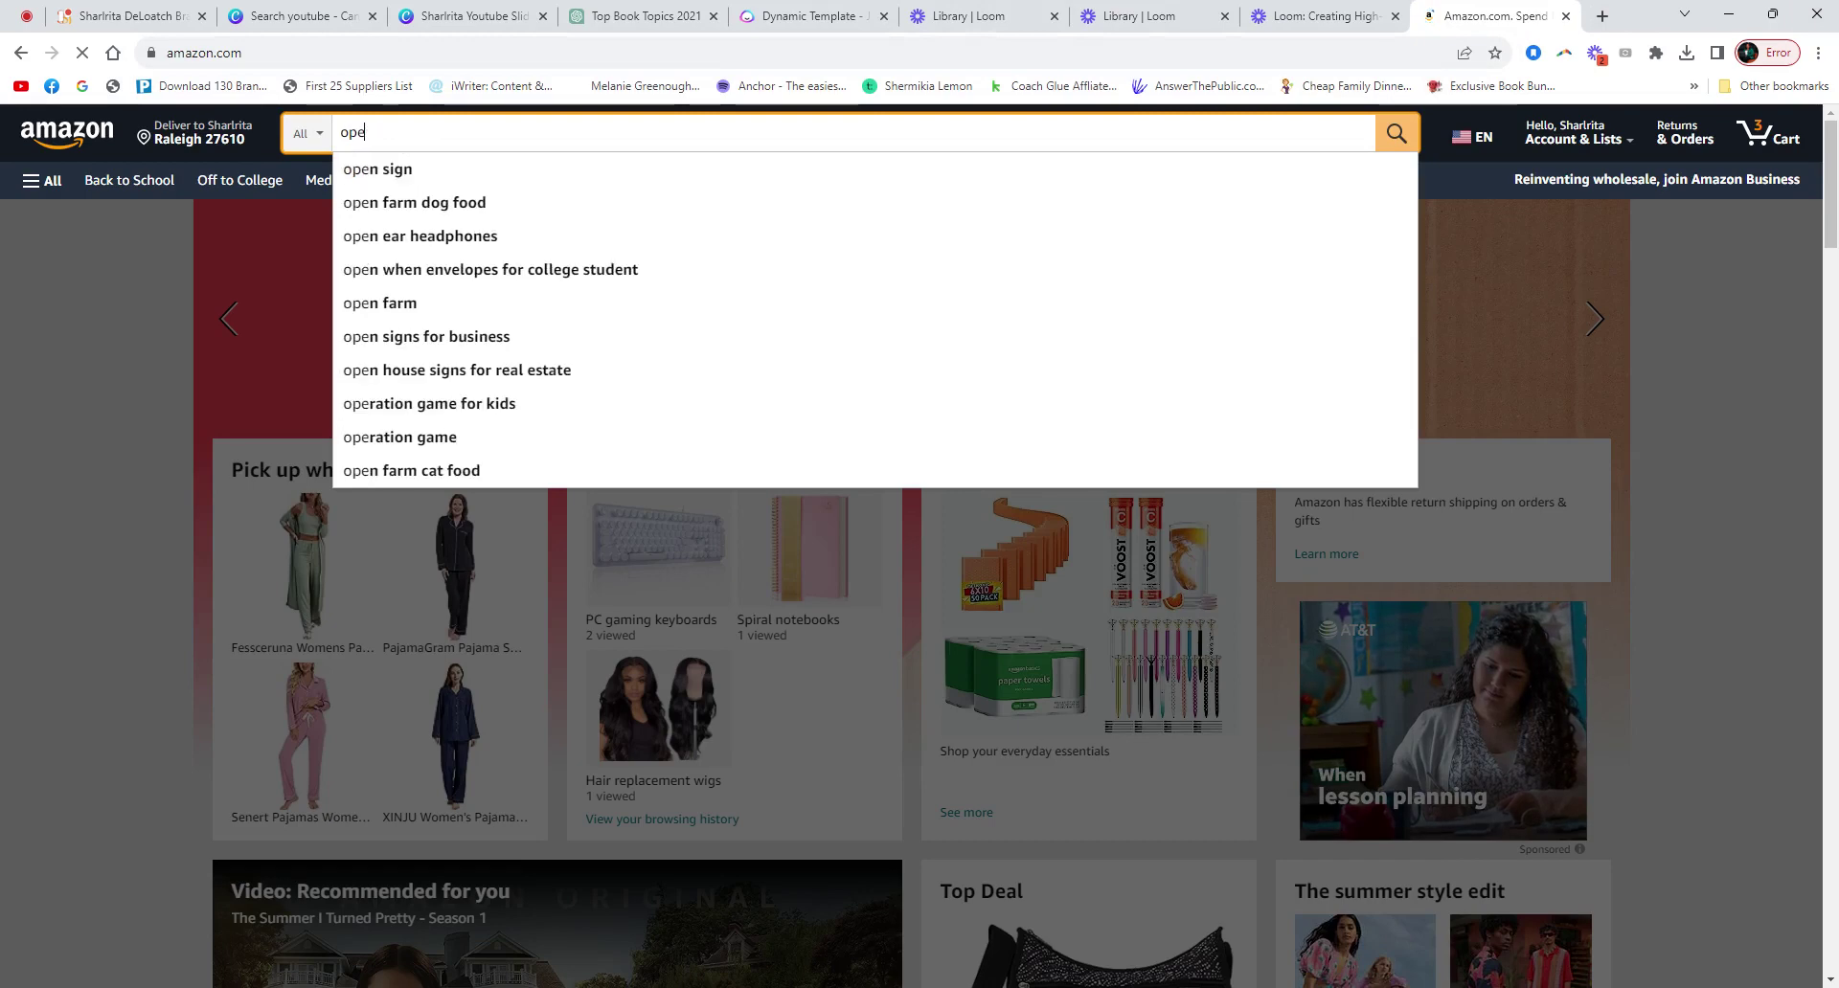
pyautogui.press('BackSpace')
pyautogui.press('BackSpace')
pyautogui.press('BackSpace')
pyautogui.write('personal')
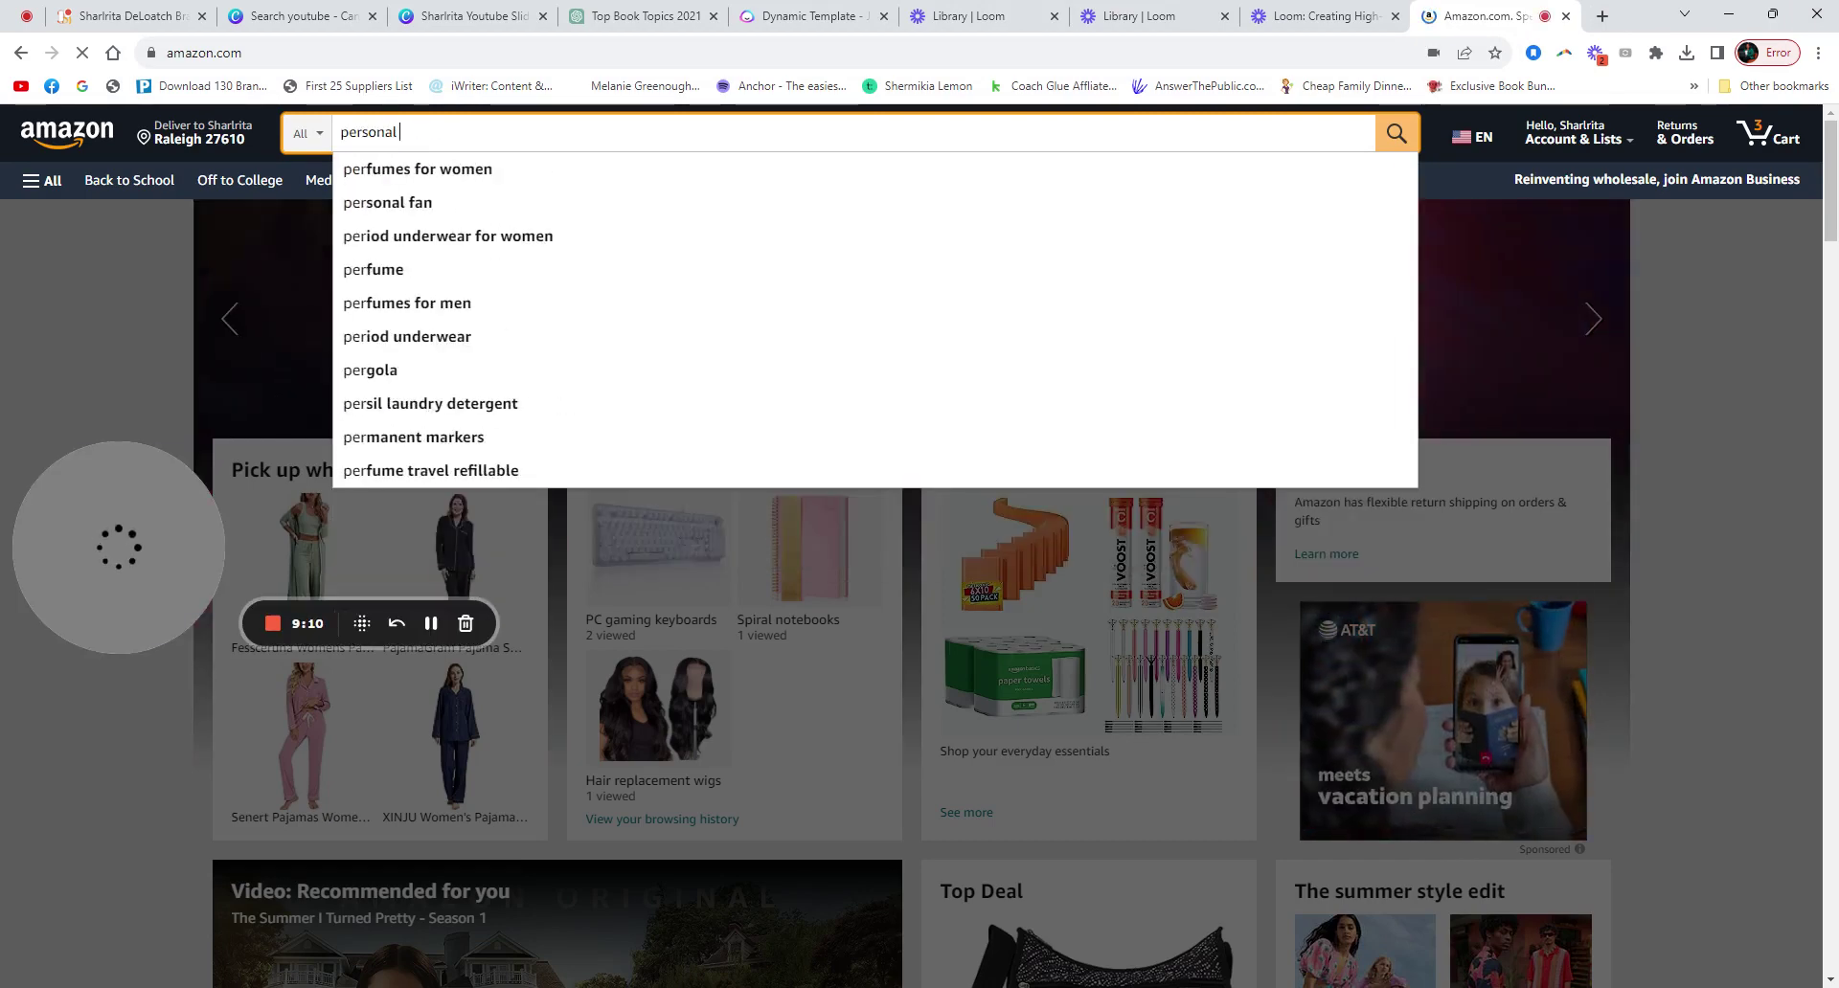
pyautogui.write(' devleopm')
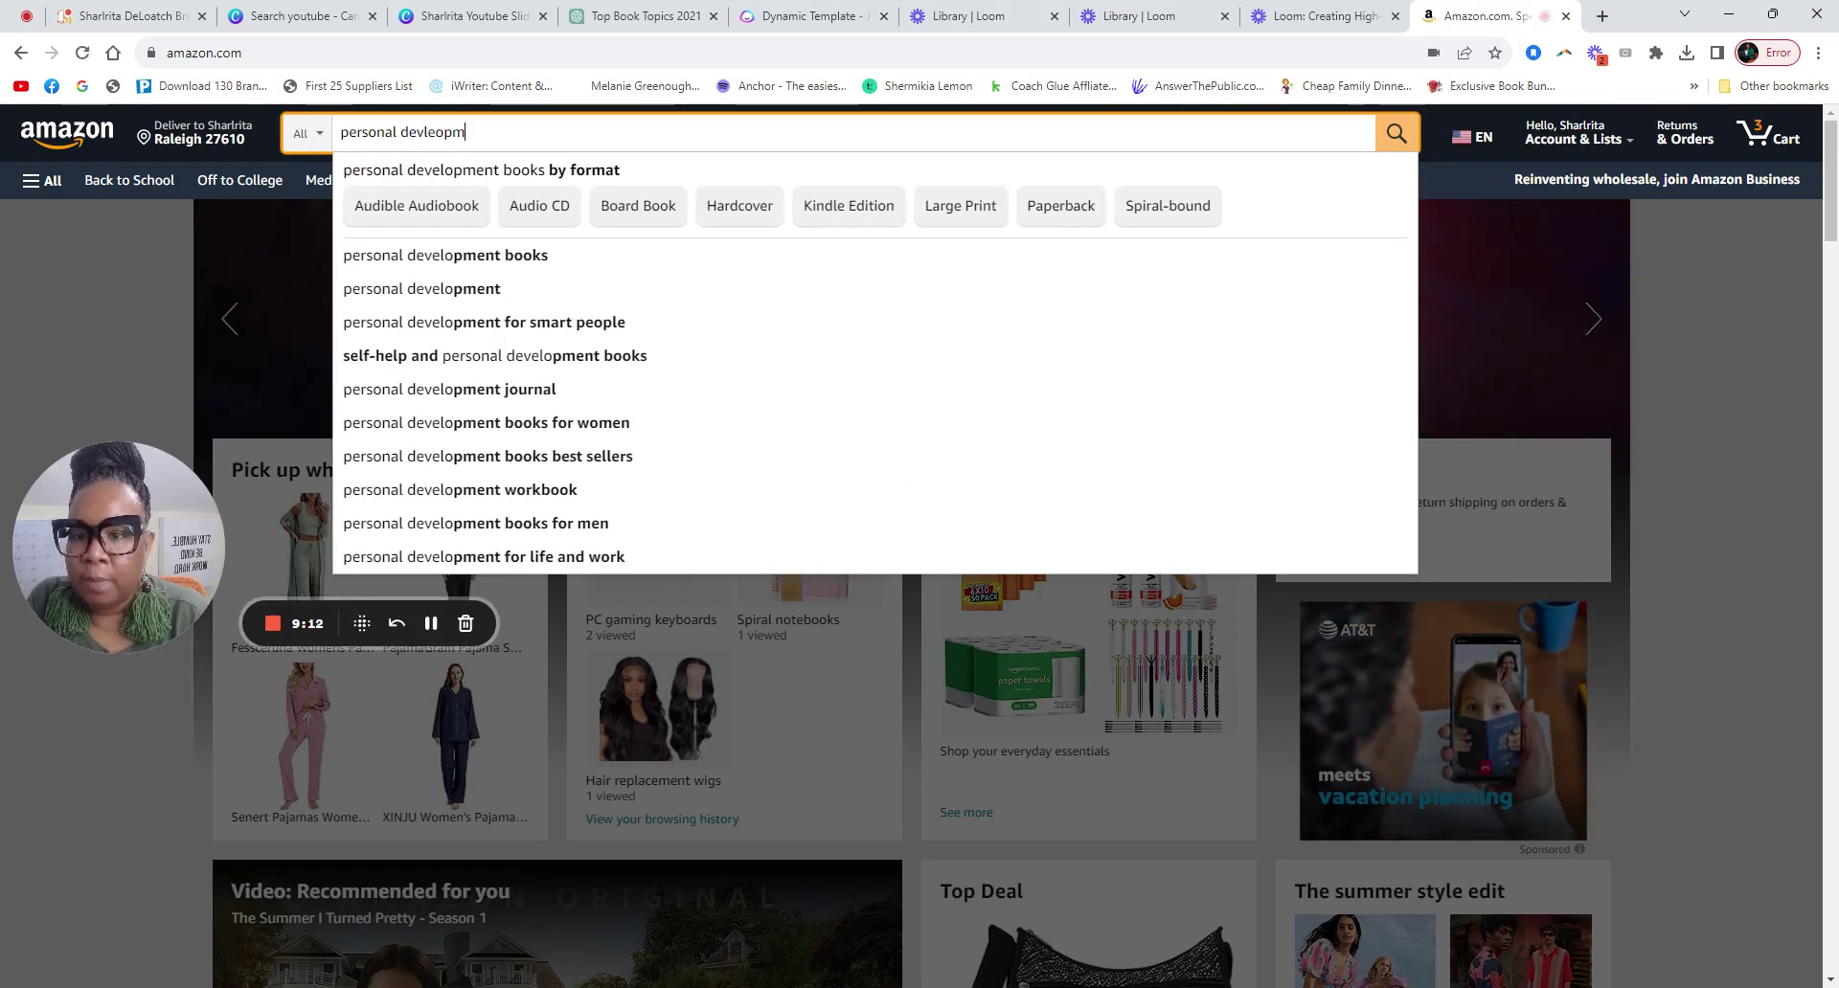
pyautogui.write('ent book')
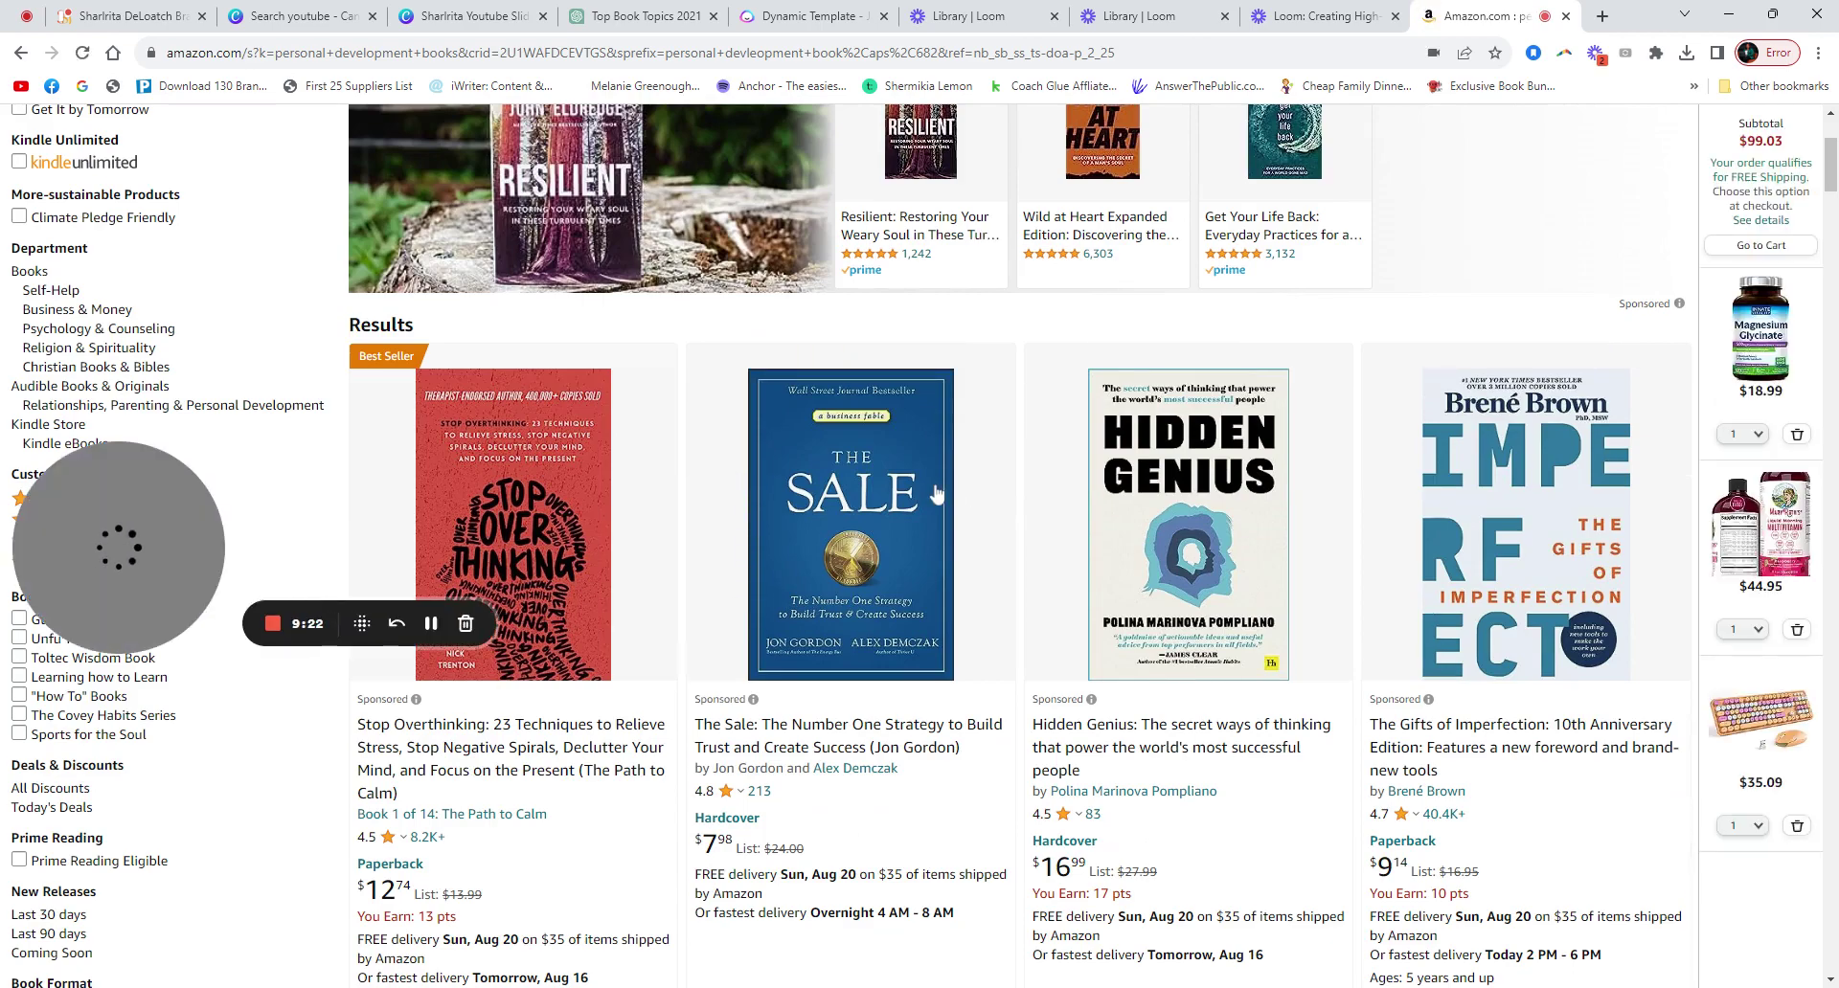
# Step: Examine the titles, subtitles and covers in the first results and the New in Business And Money section
pyautogui.scroll(-2, 936, 493)
pyautogui.scroll(3, 939, 554)
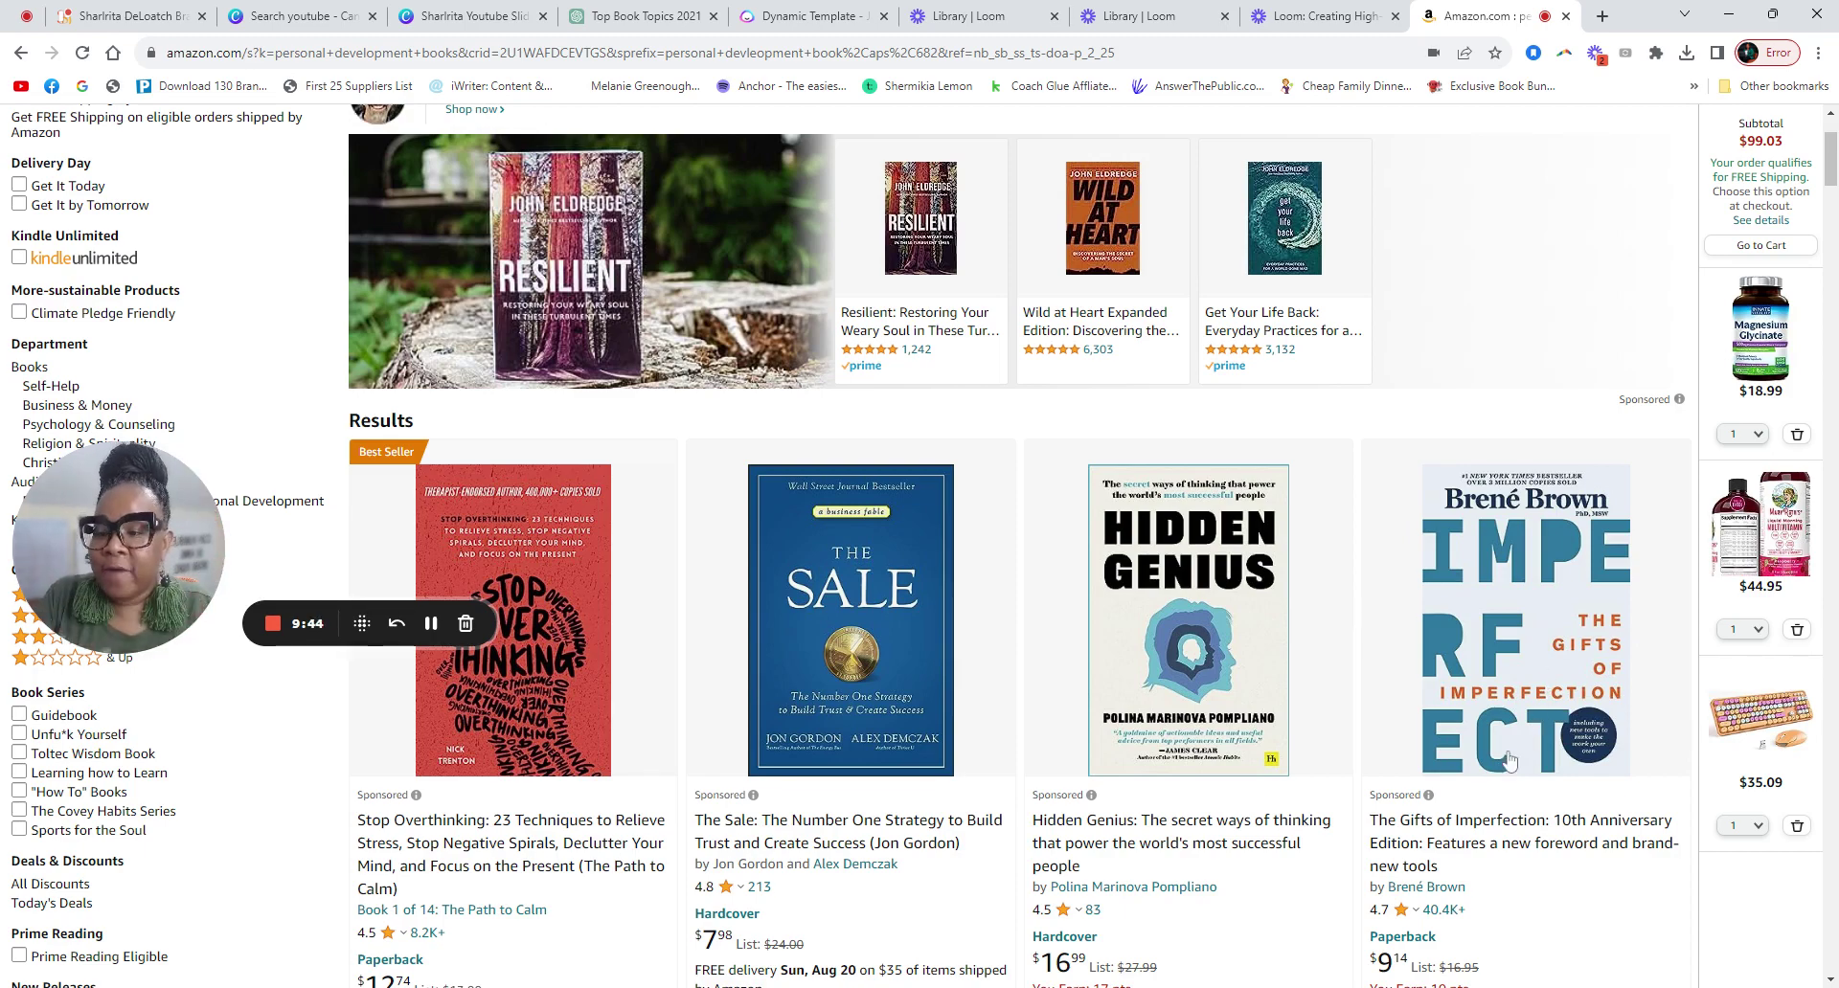
pyautogui.scroll(-8, 652, 561)
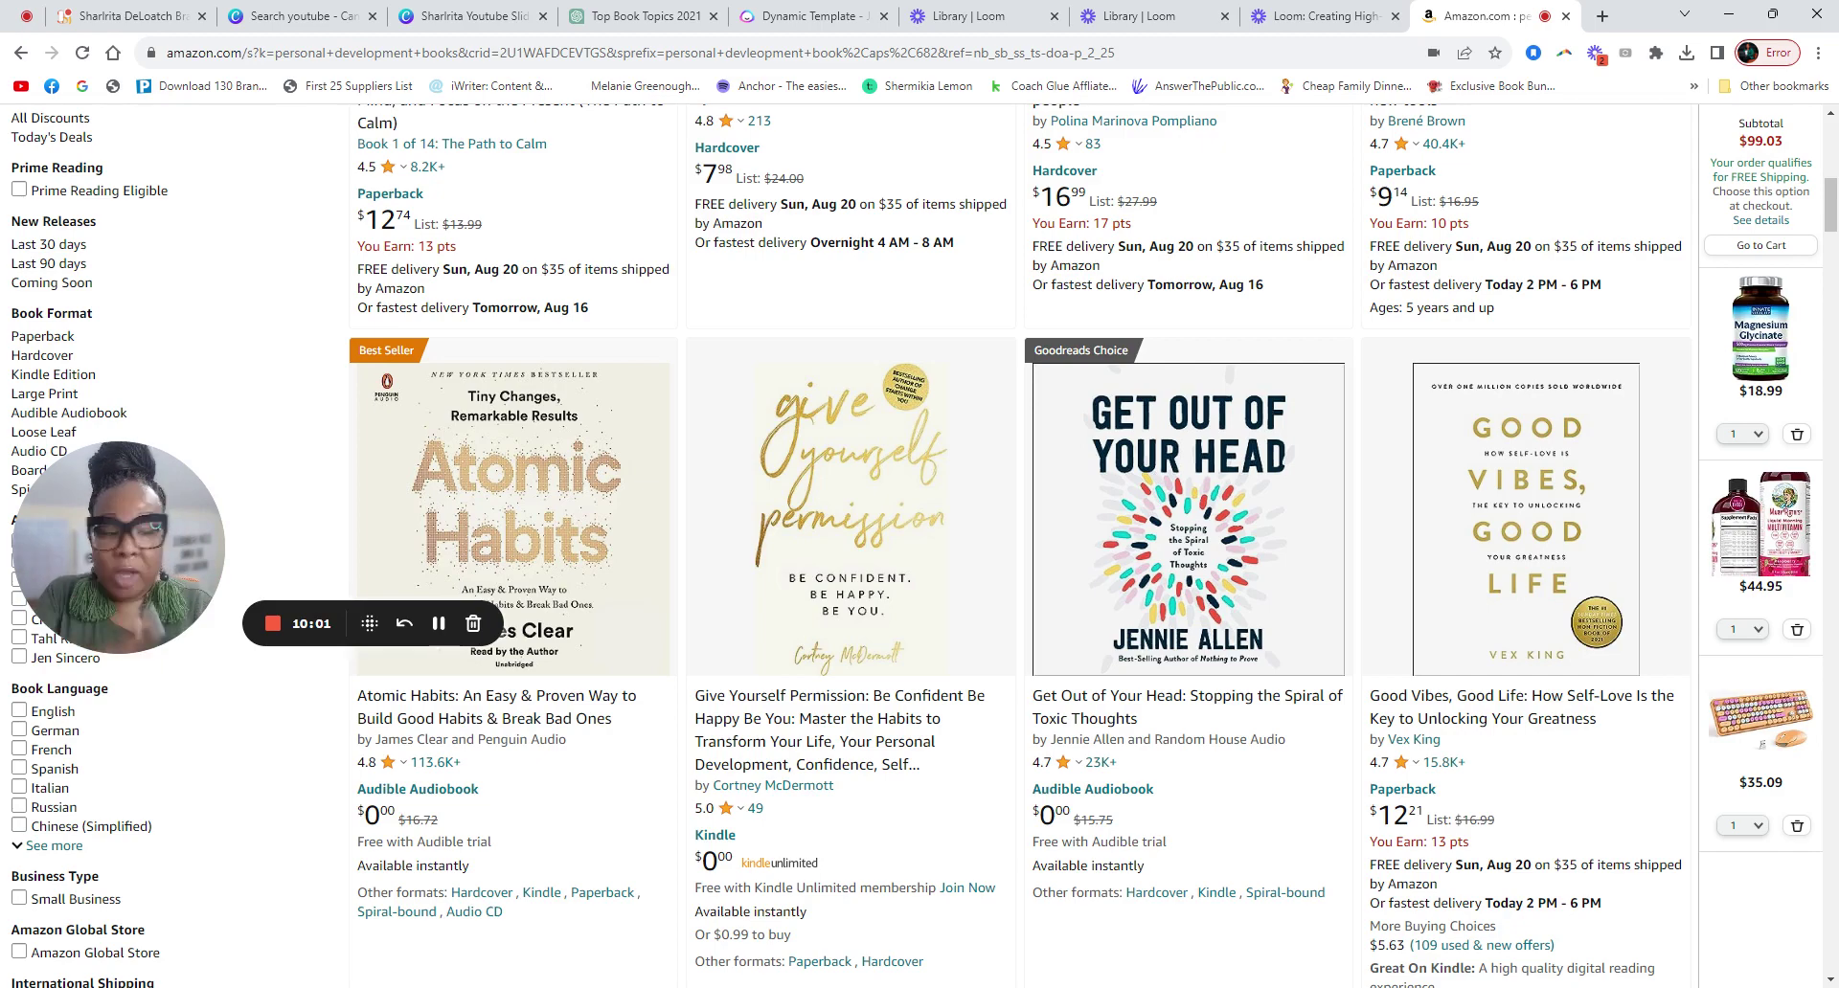
pyautogui.scroll(-6, 745, 579)
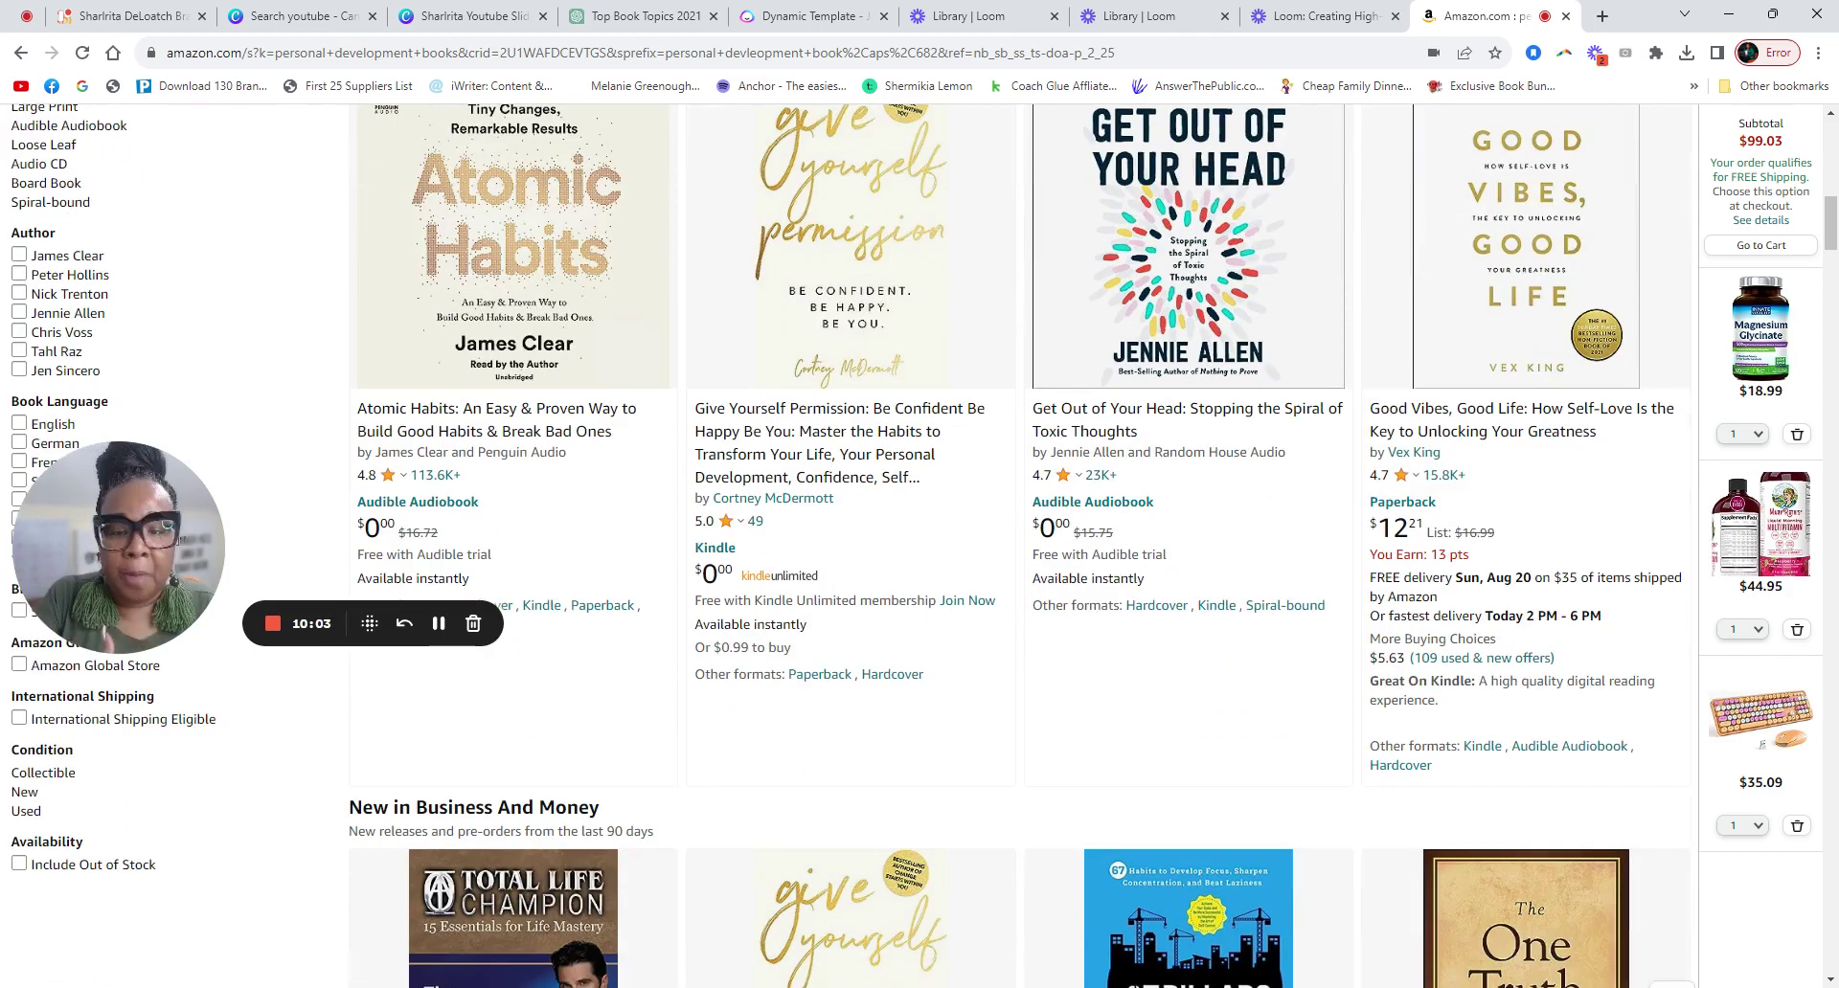
pyautogui.scroll(-2, 745, 580)
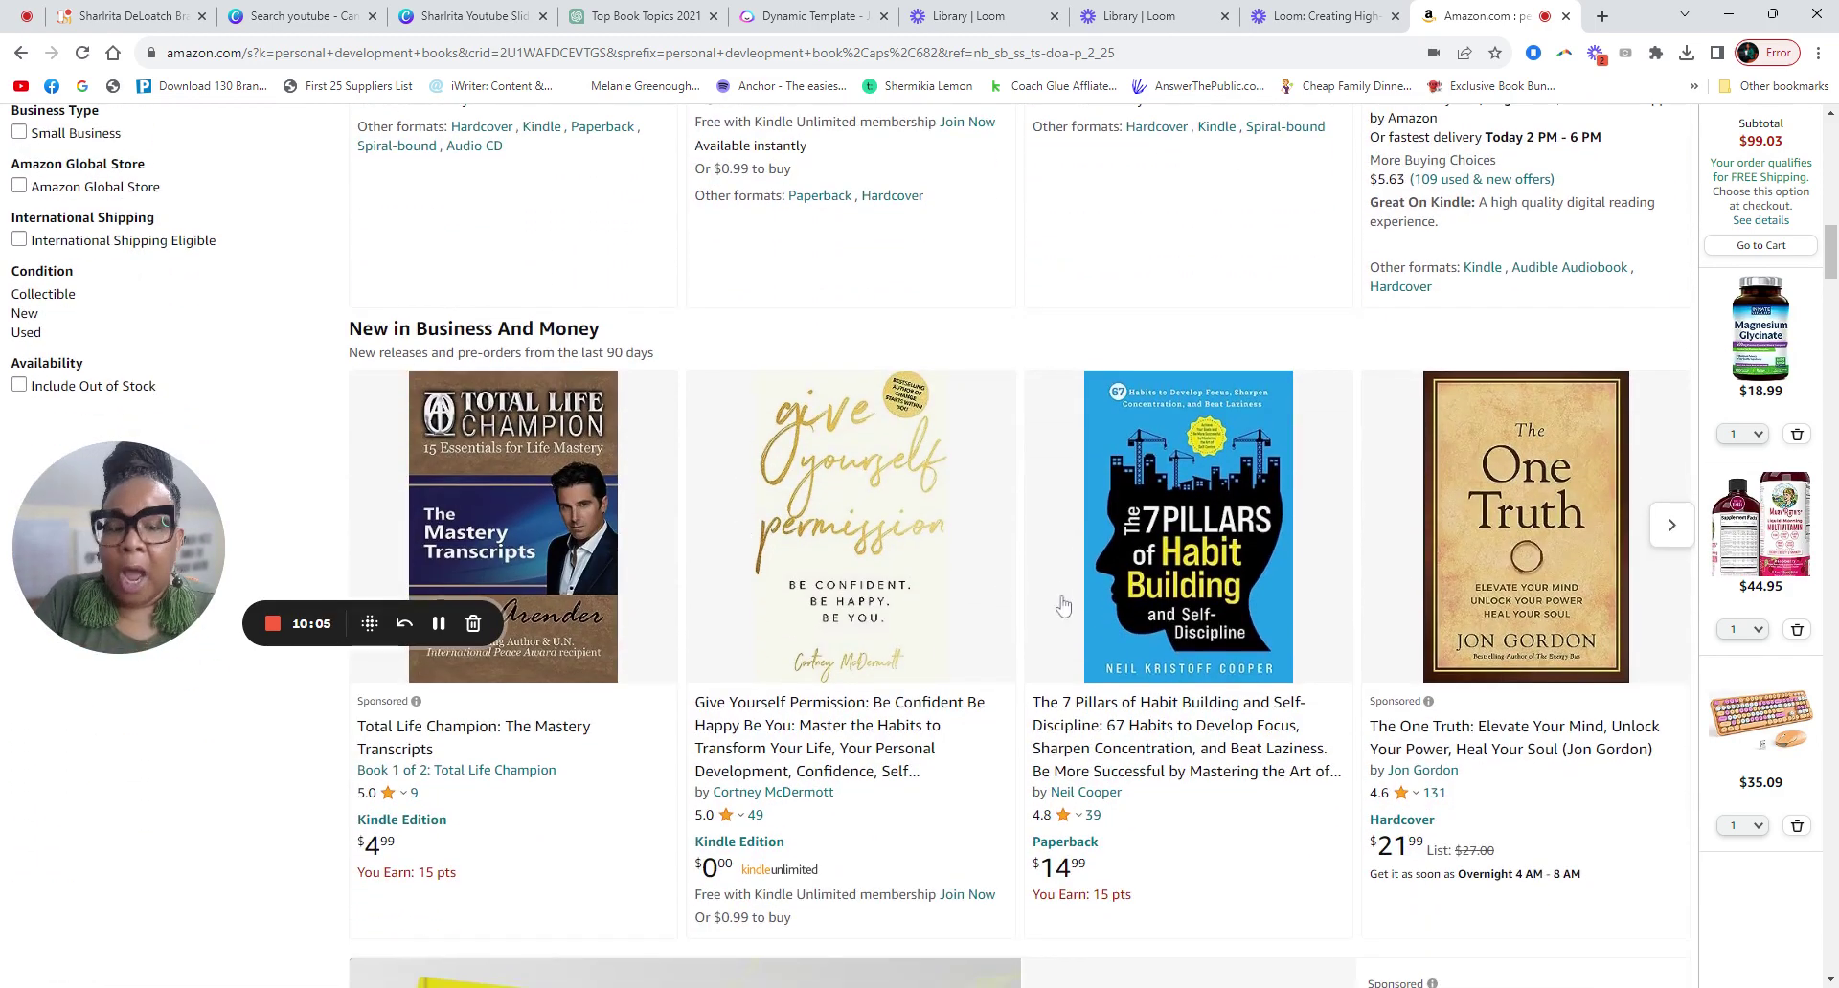
pyautogui.scroll(2, 1064, 609)
pyautogui.scroll(-3, 1092, 617)
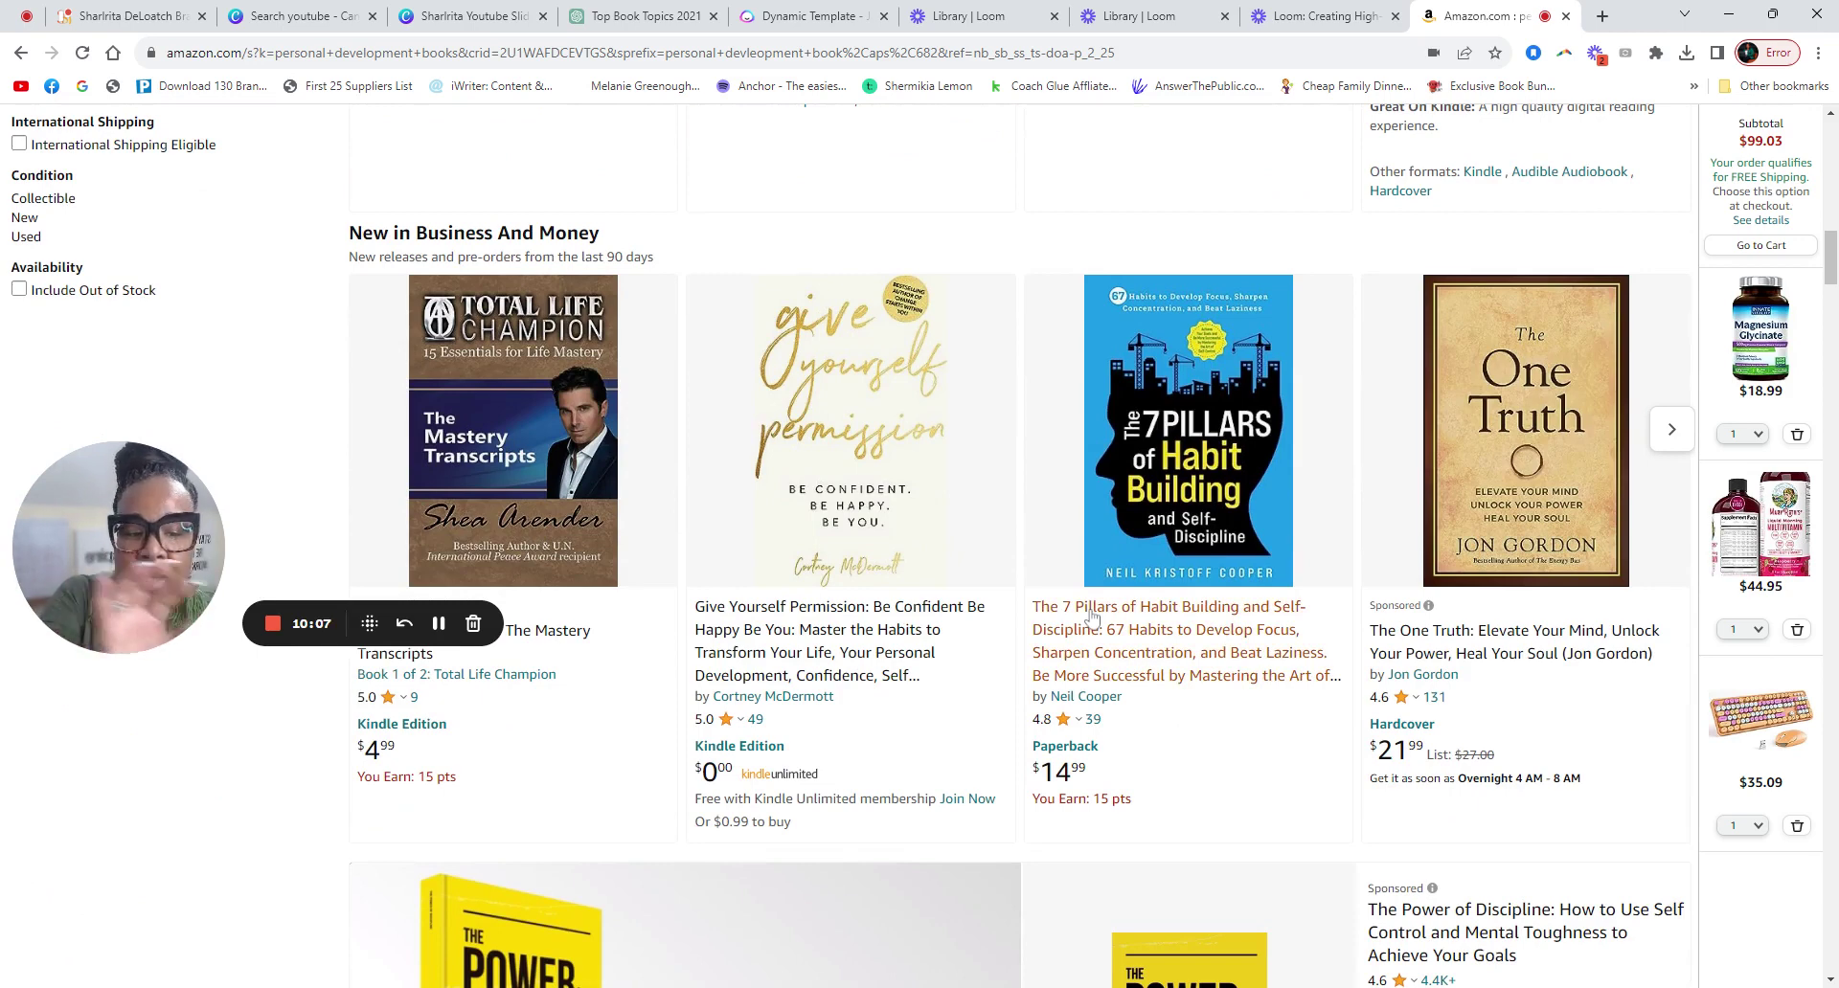
pyautogui.scroll(-1, 1090, 618)
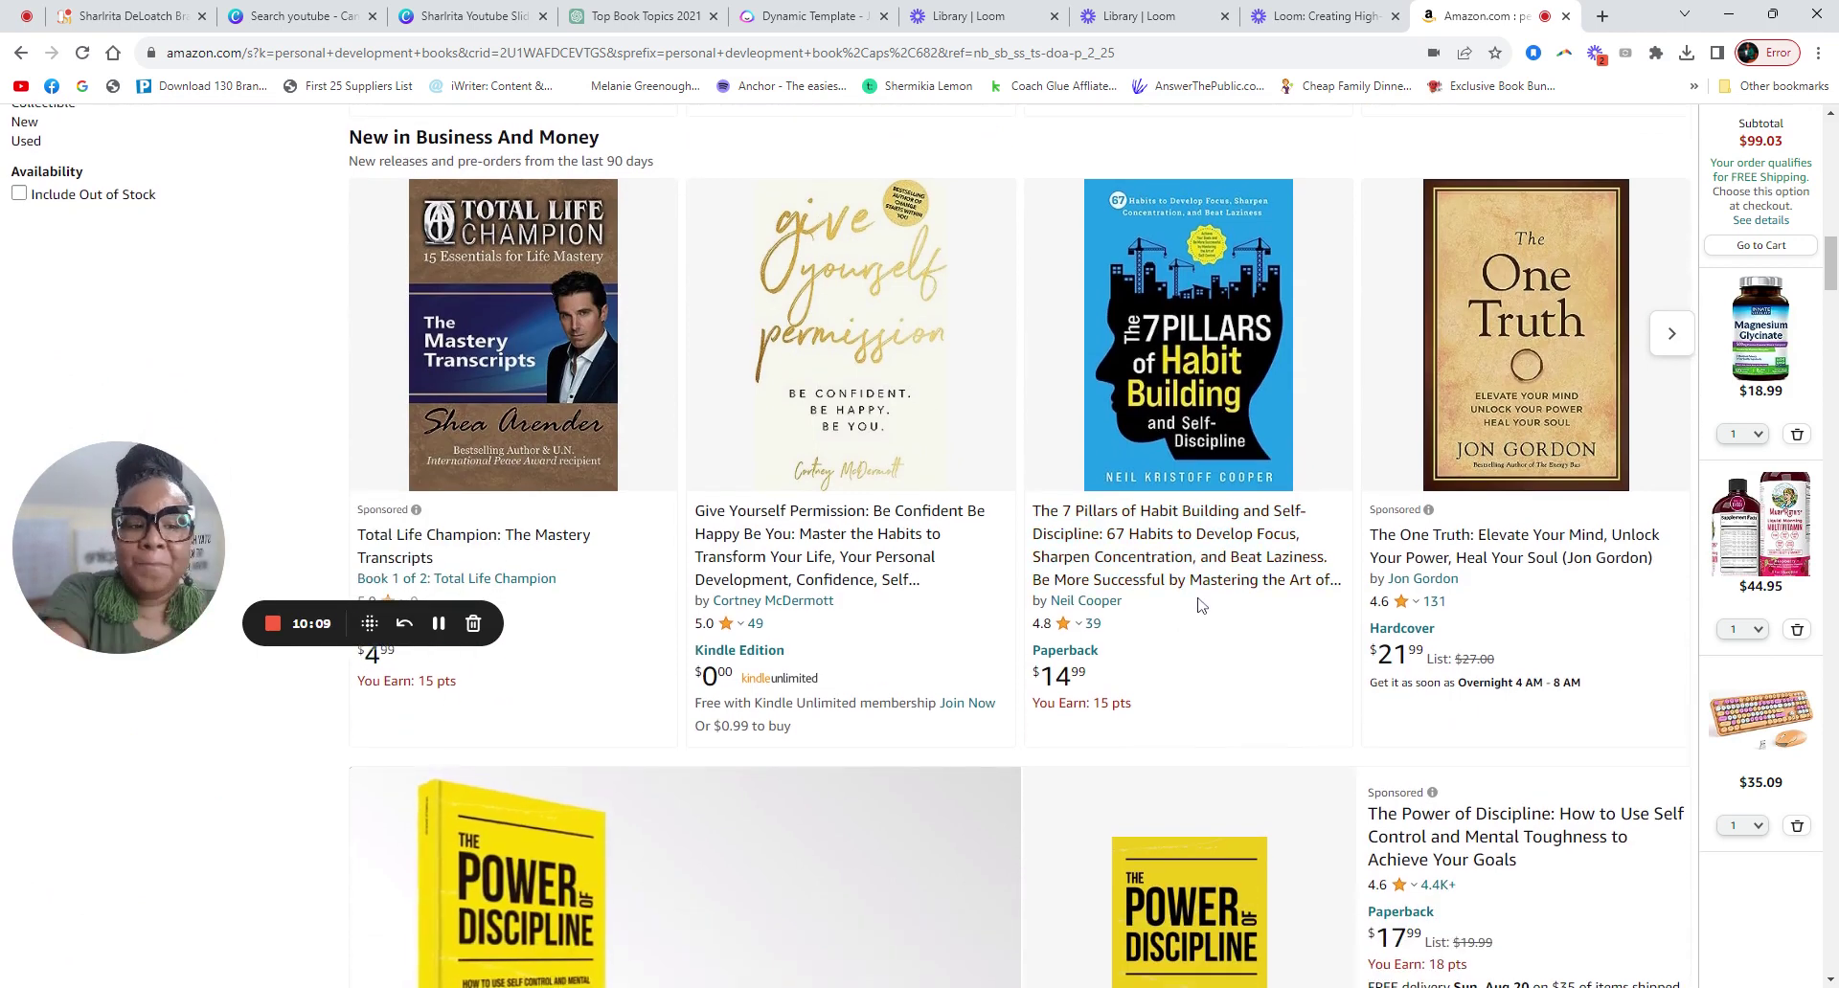
pyautogui.scroll(-2, 1196, 602)
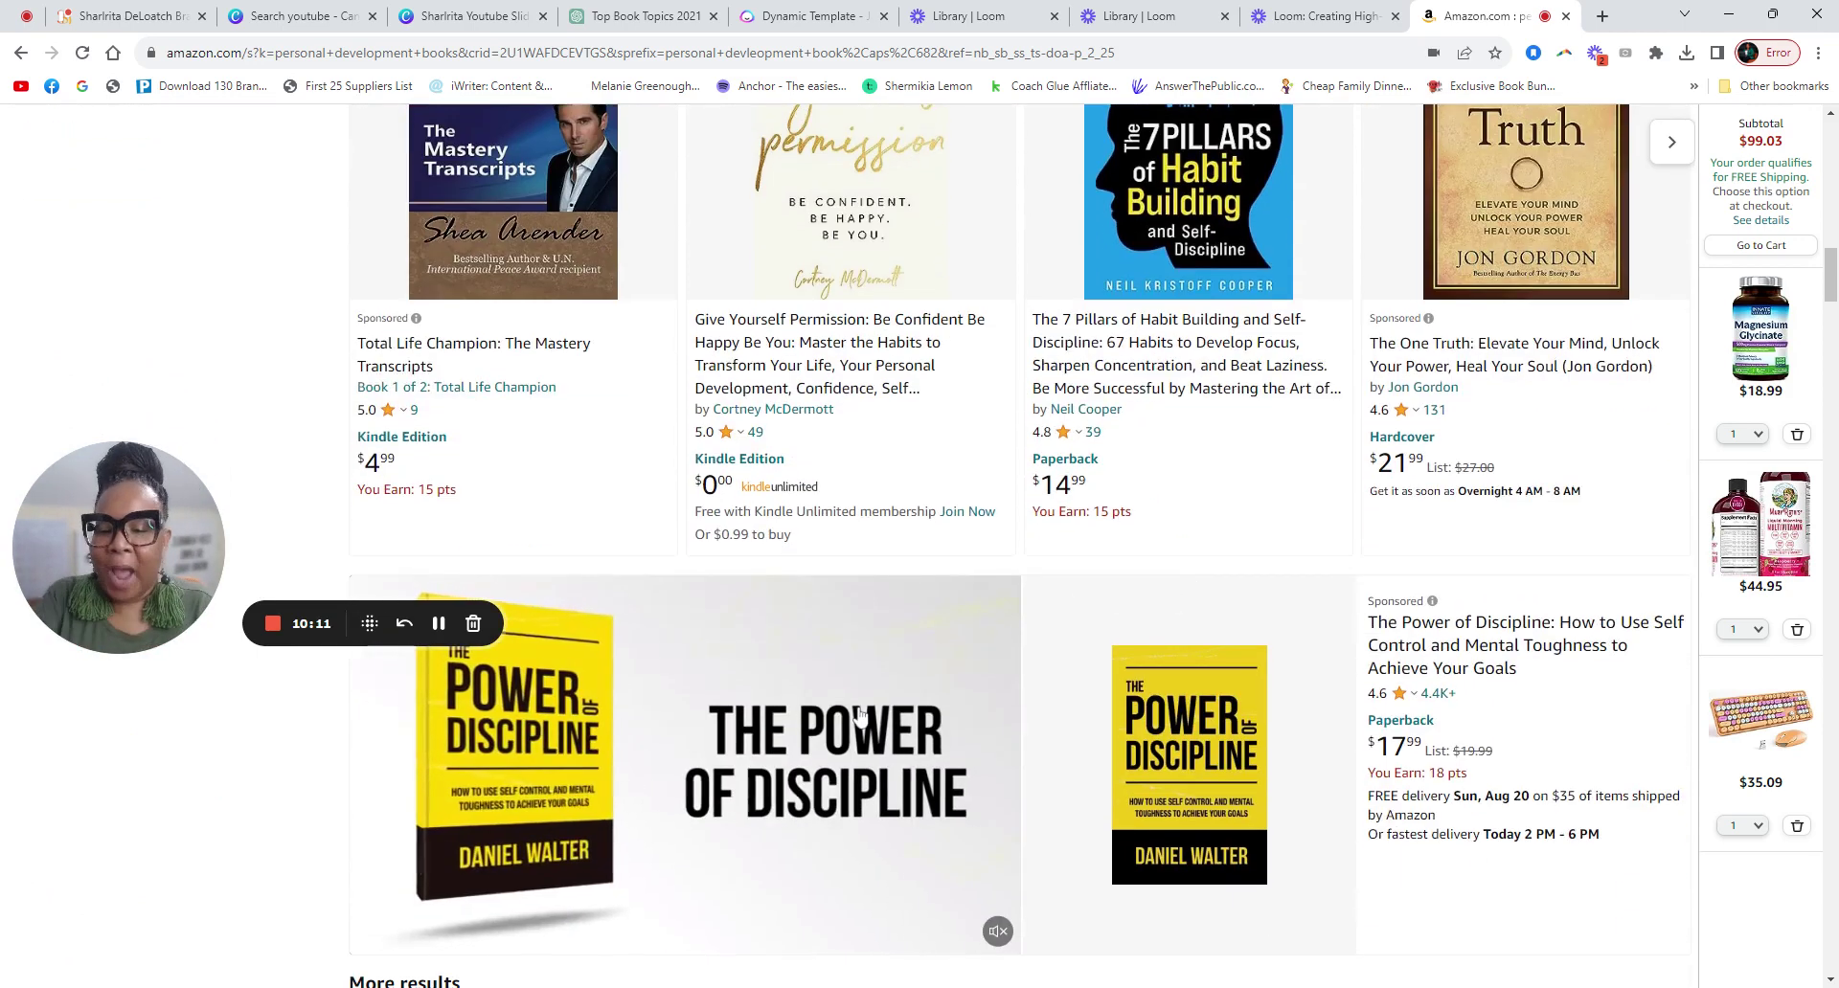
# Step: Compare the titles and subtitles of the personal development books listed under More results
pyautogui.scroll(-6, 1228, 361)
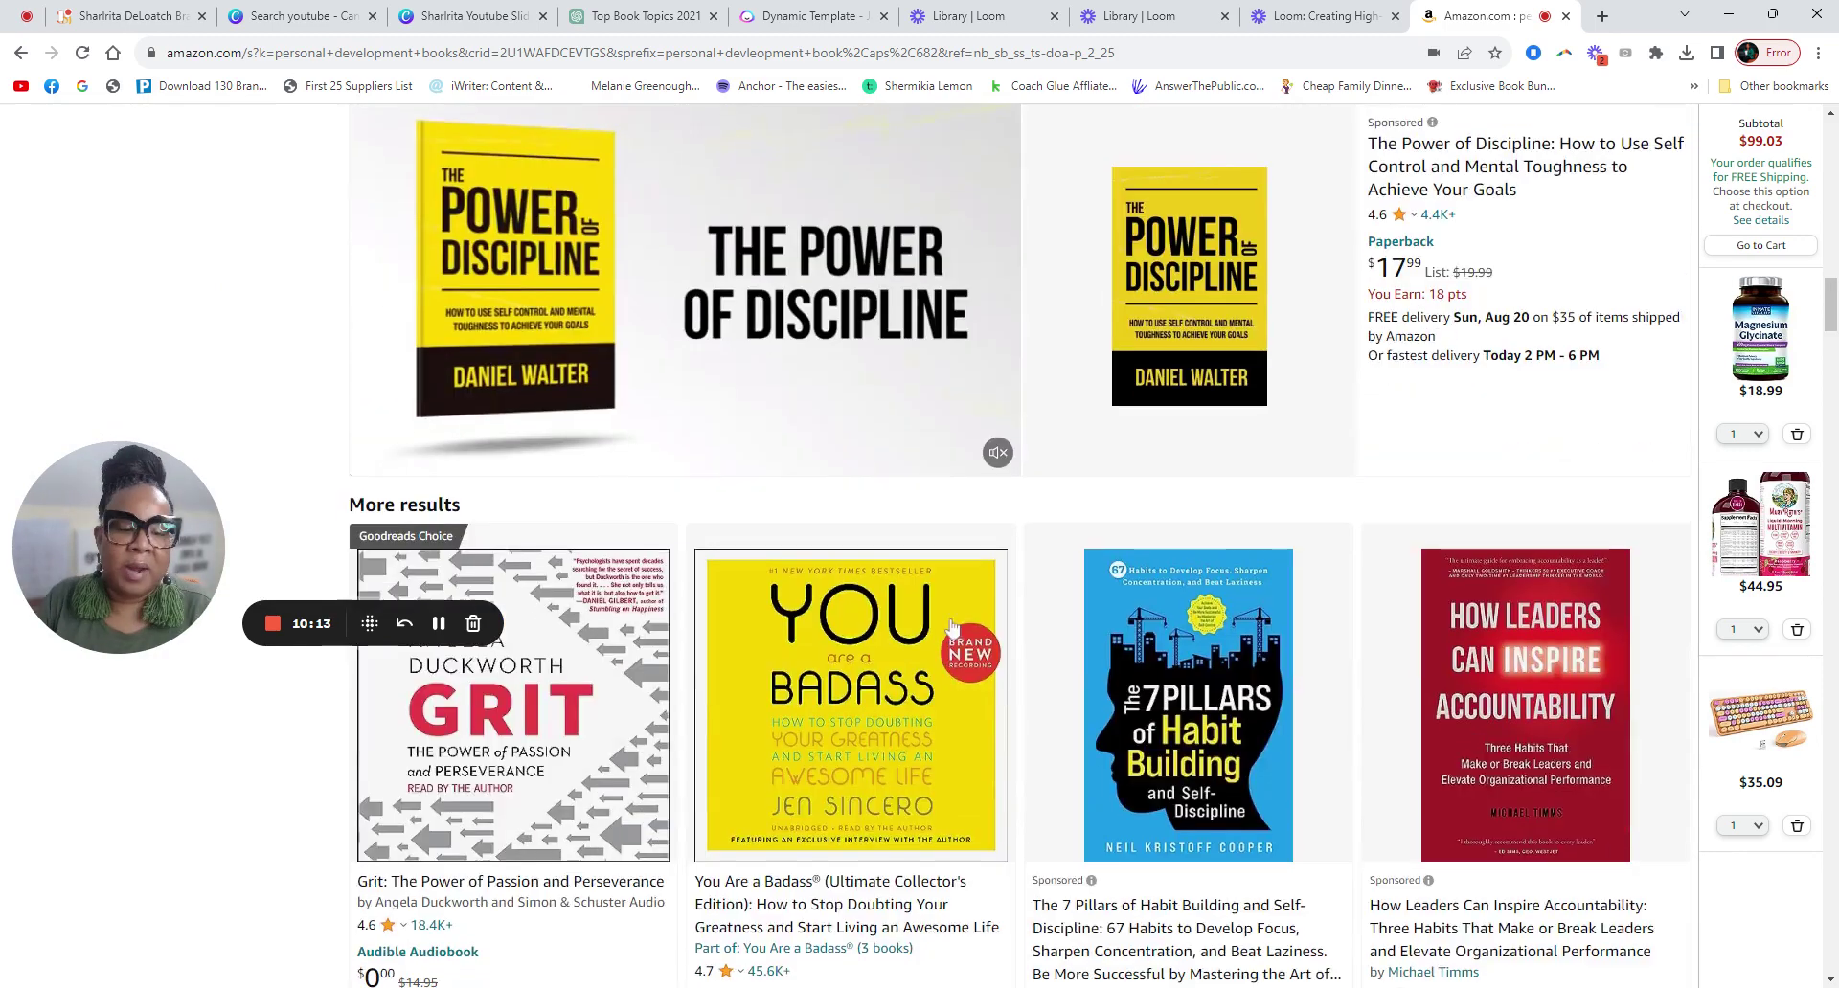
pyautogui.scroll(2, 1306, 398)
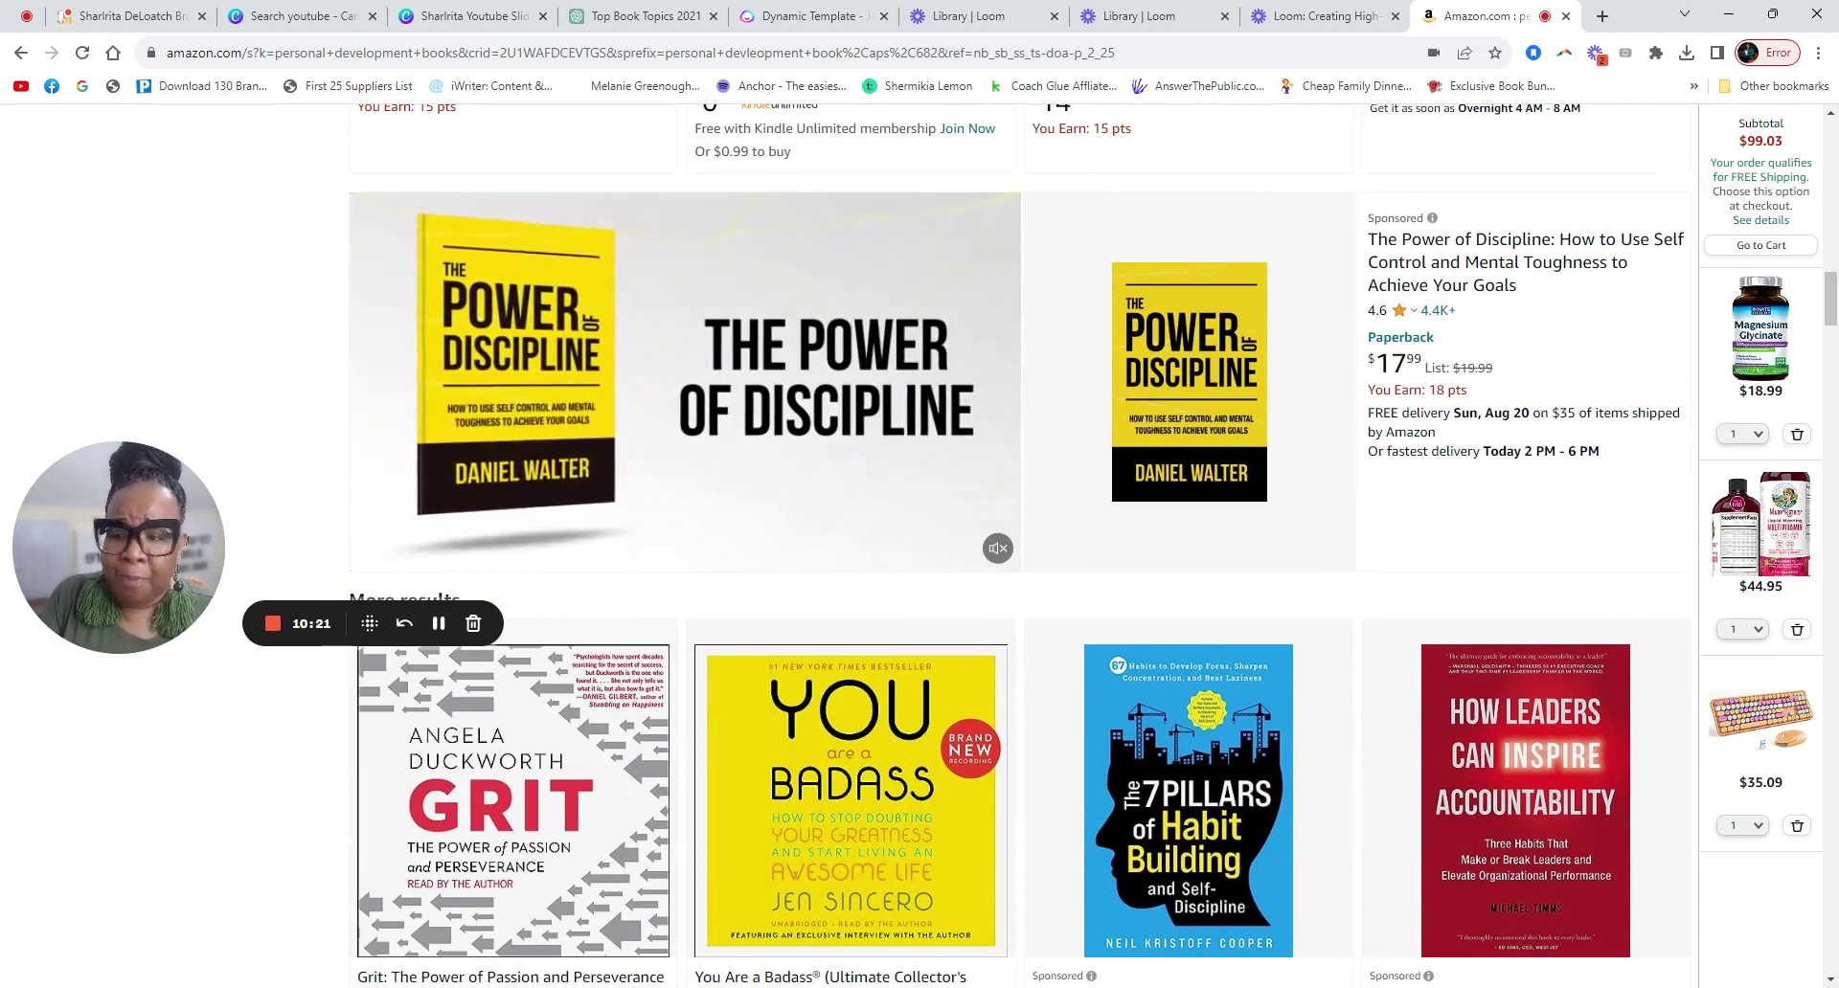
pyautogui.scroll(-3, 1334, 440)
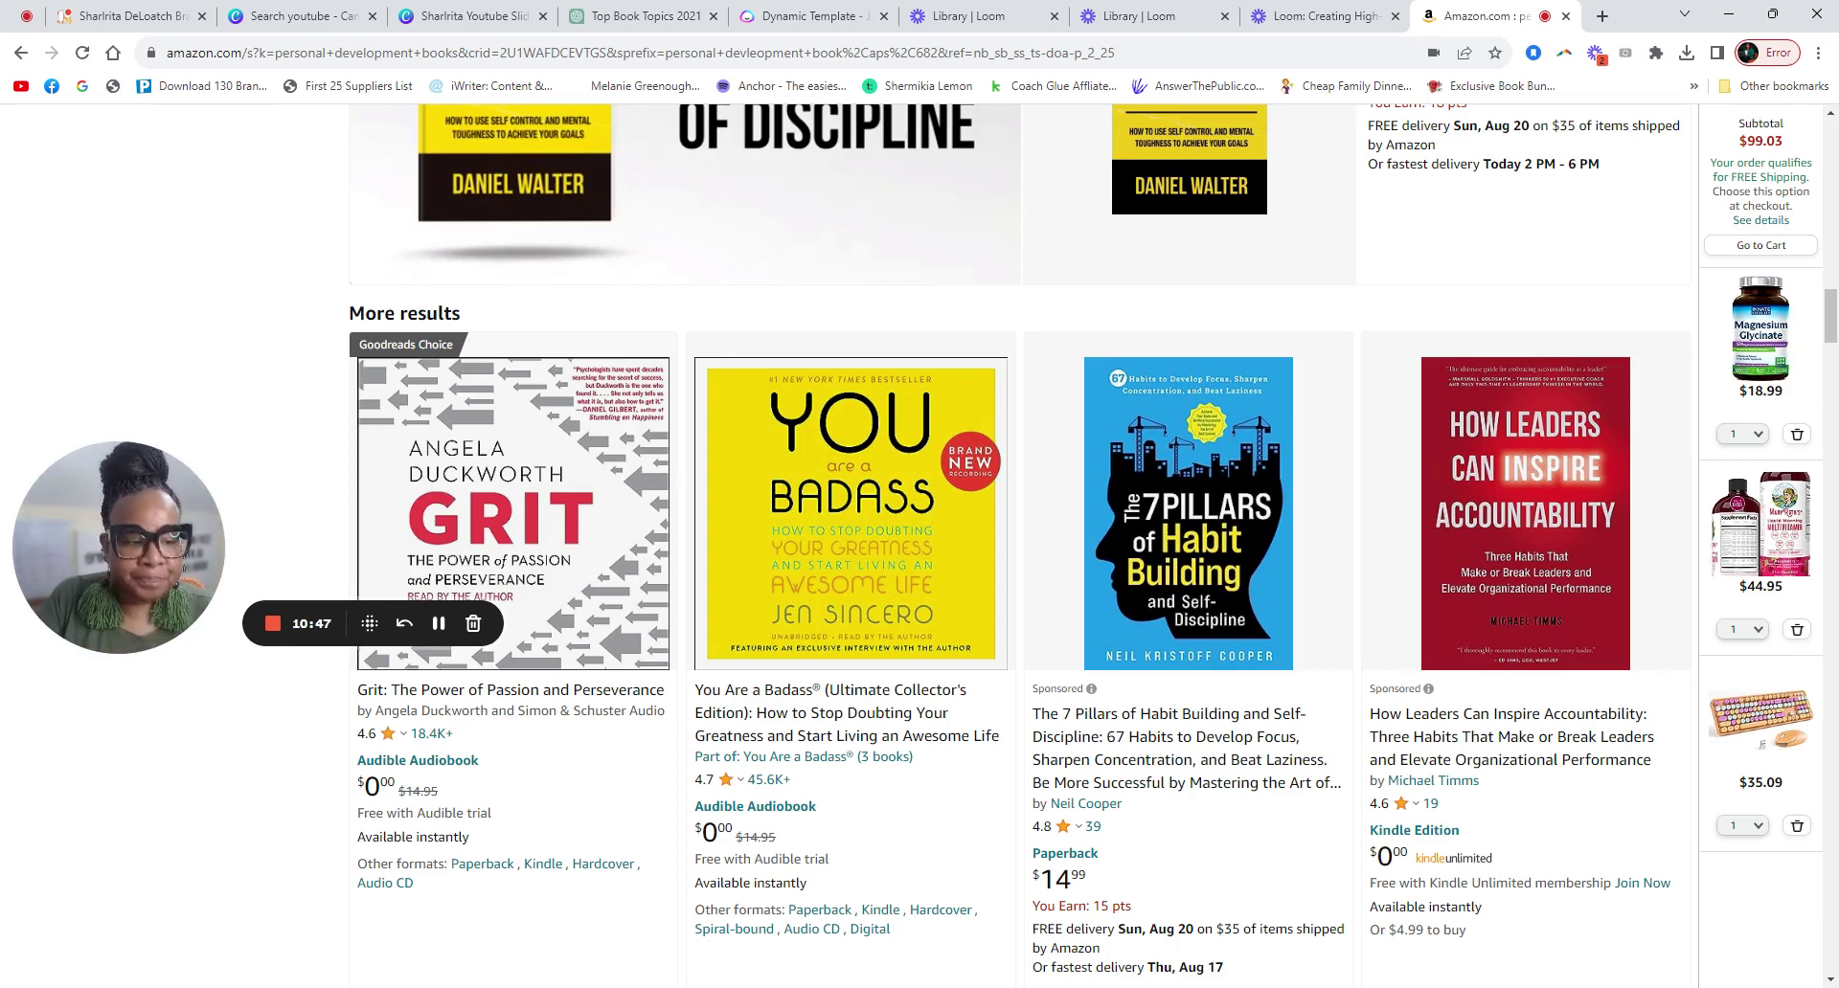
pyautogui.scroll(-2, 1234, 681)
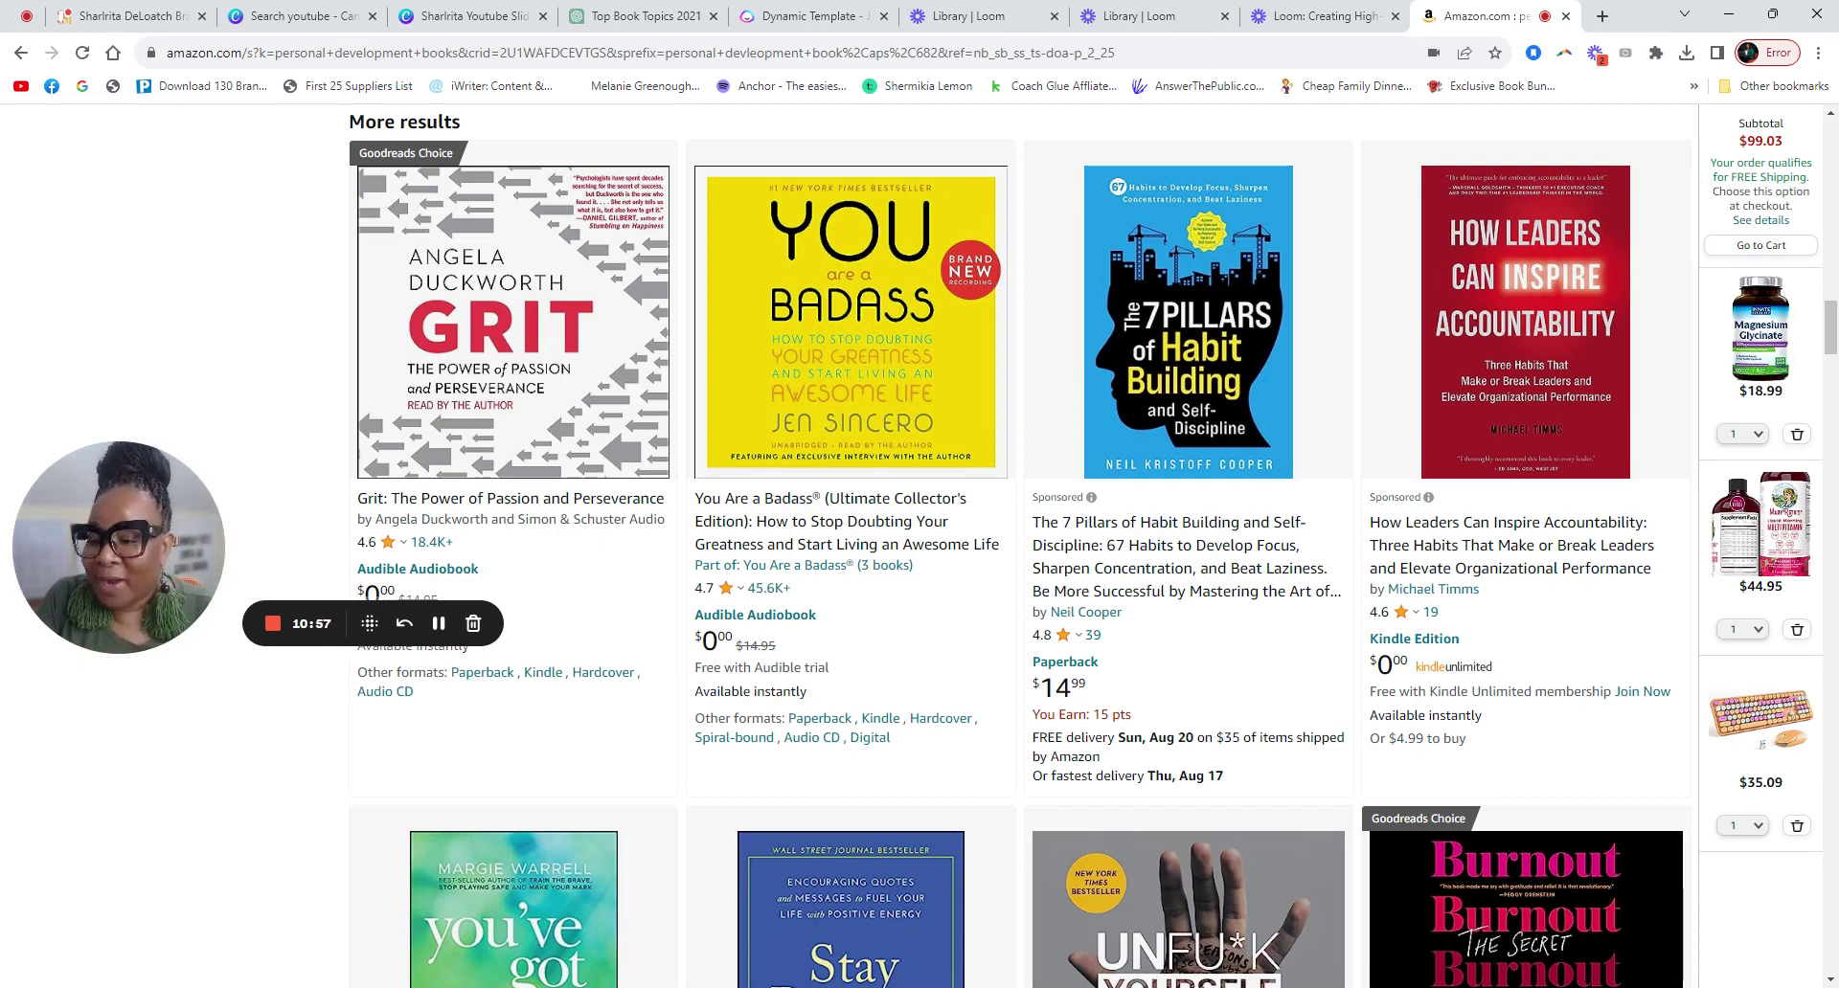
pyautogui.scroll(-6, 1389, 445)
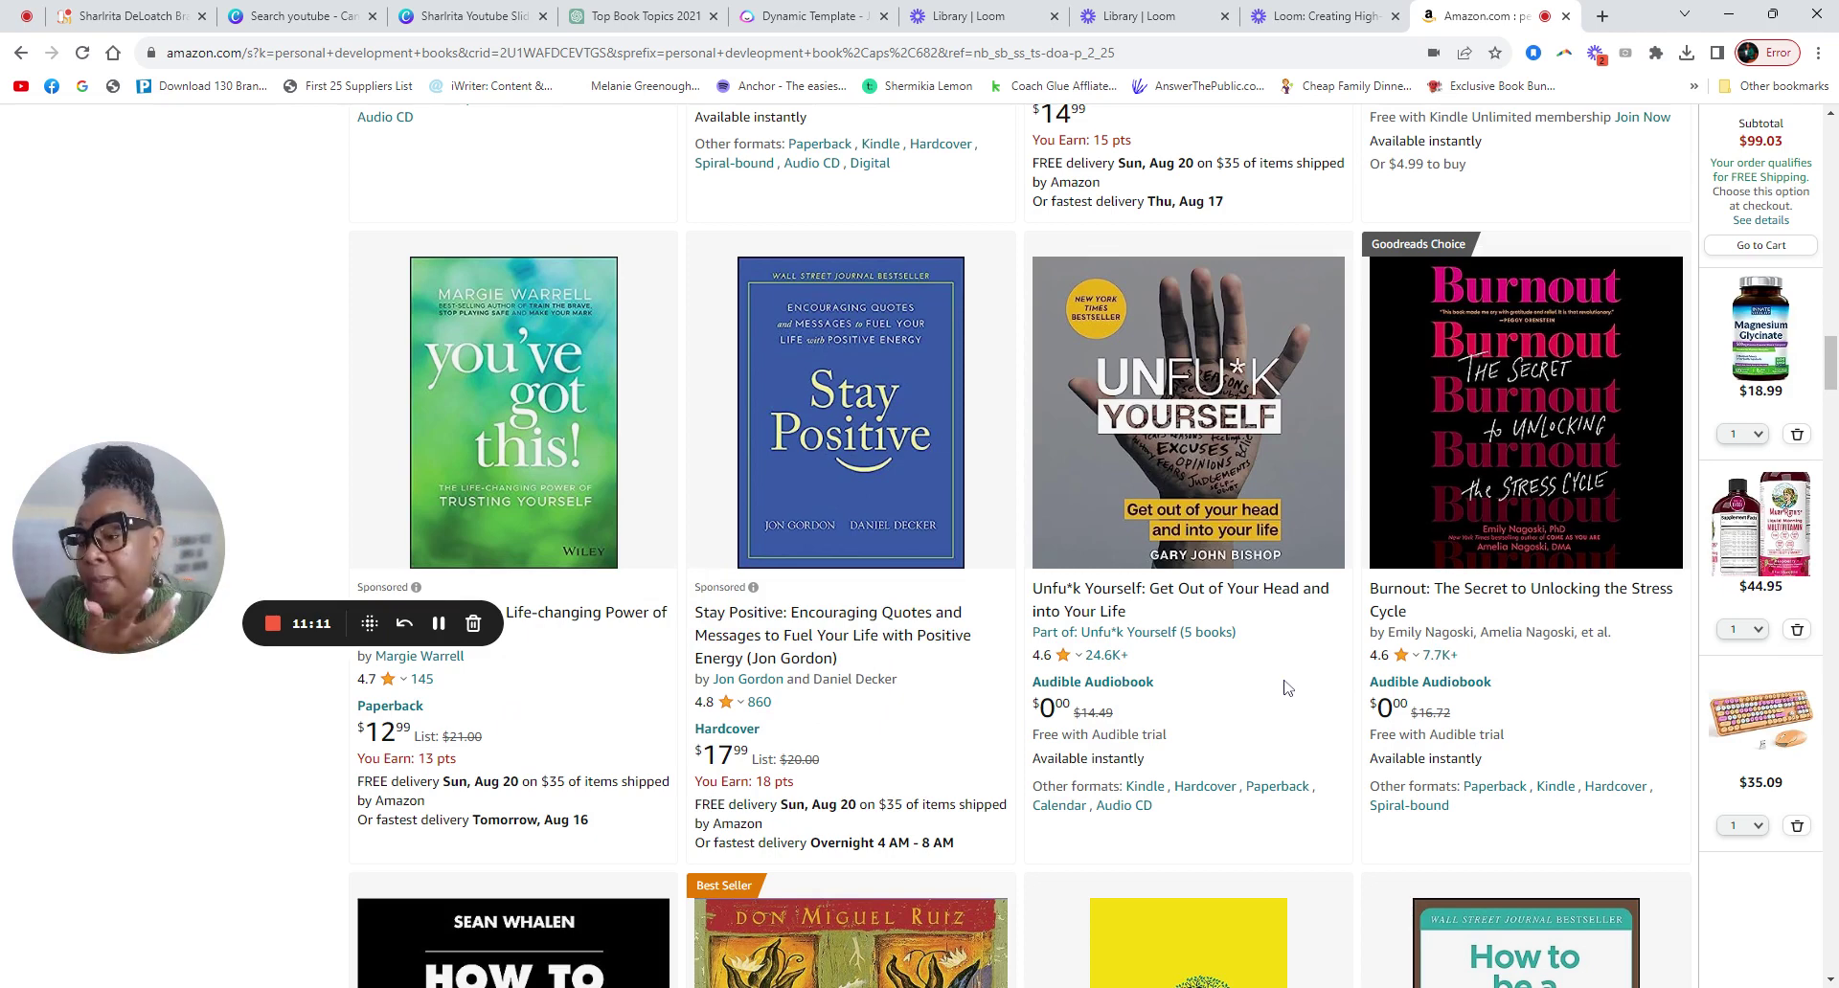
pyautogui.scroll(1, 491, 728)
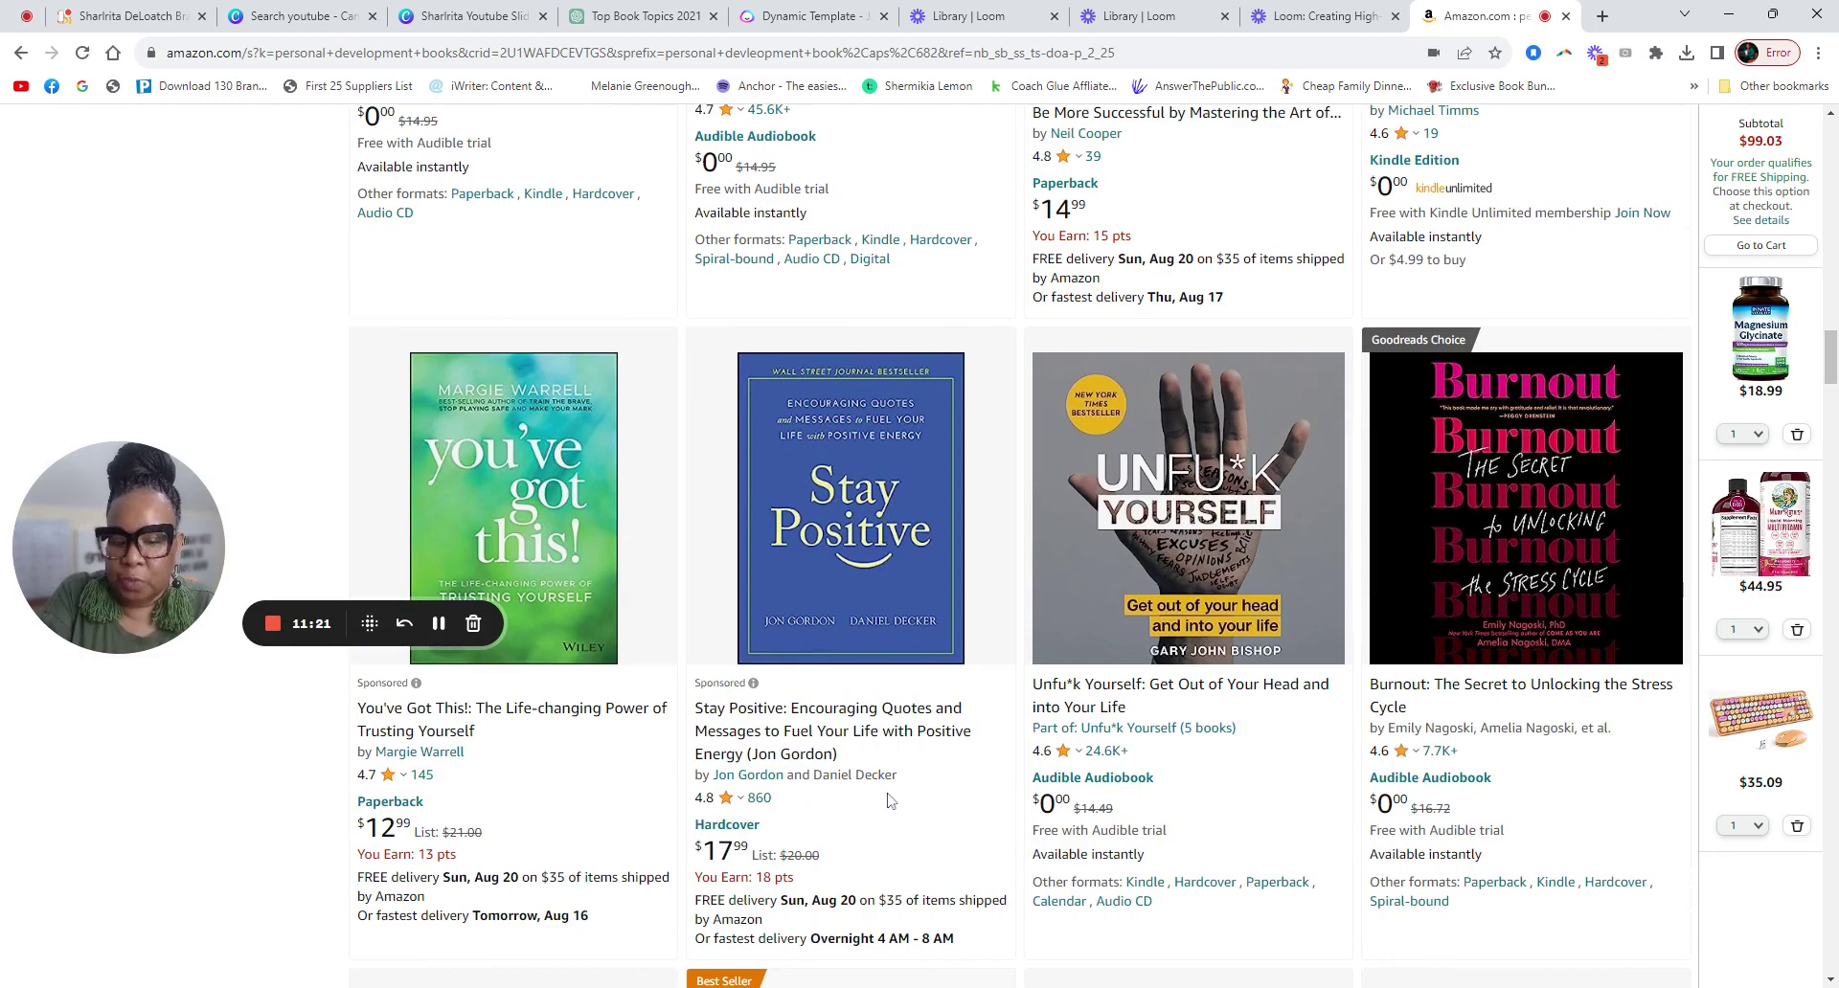
pyautogui.scroll(3, 730, 421)
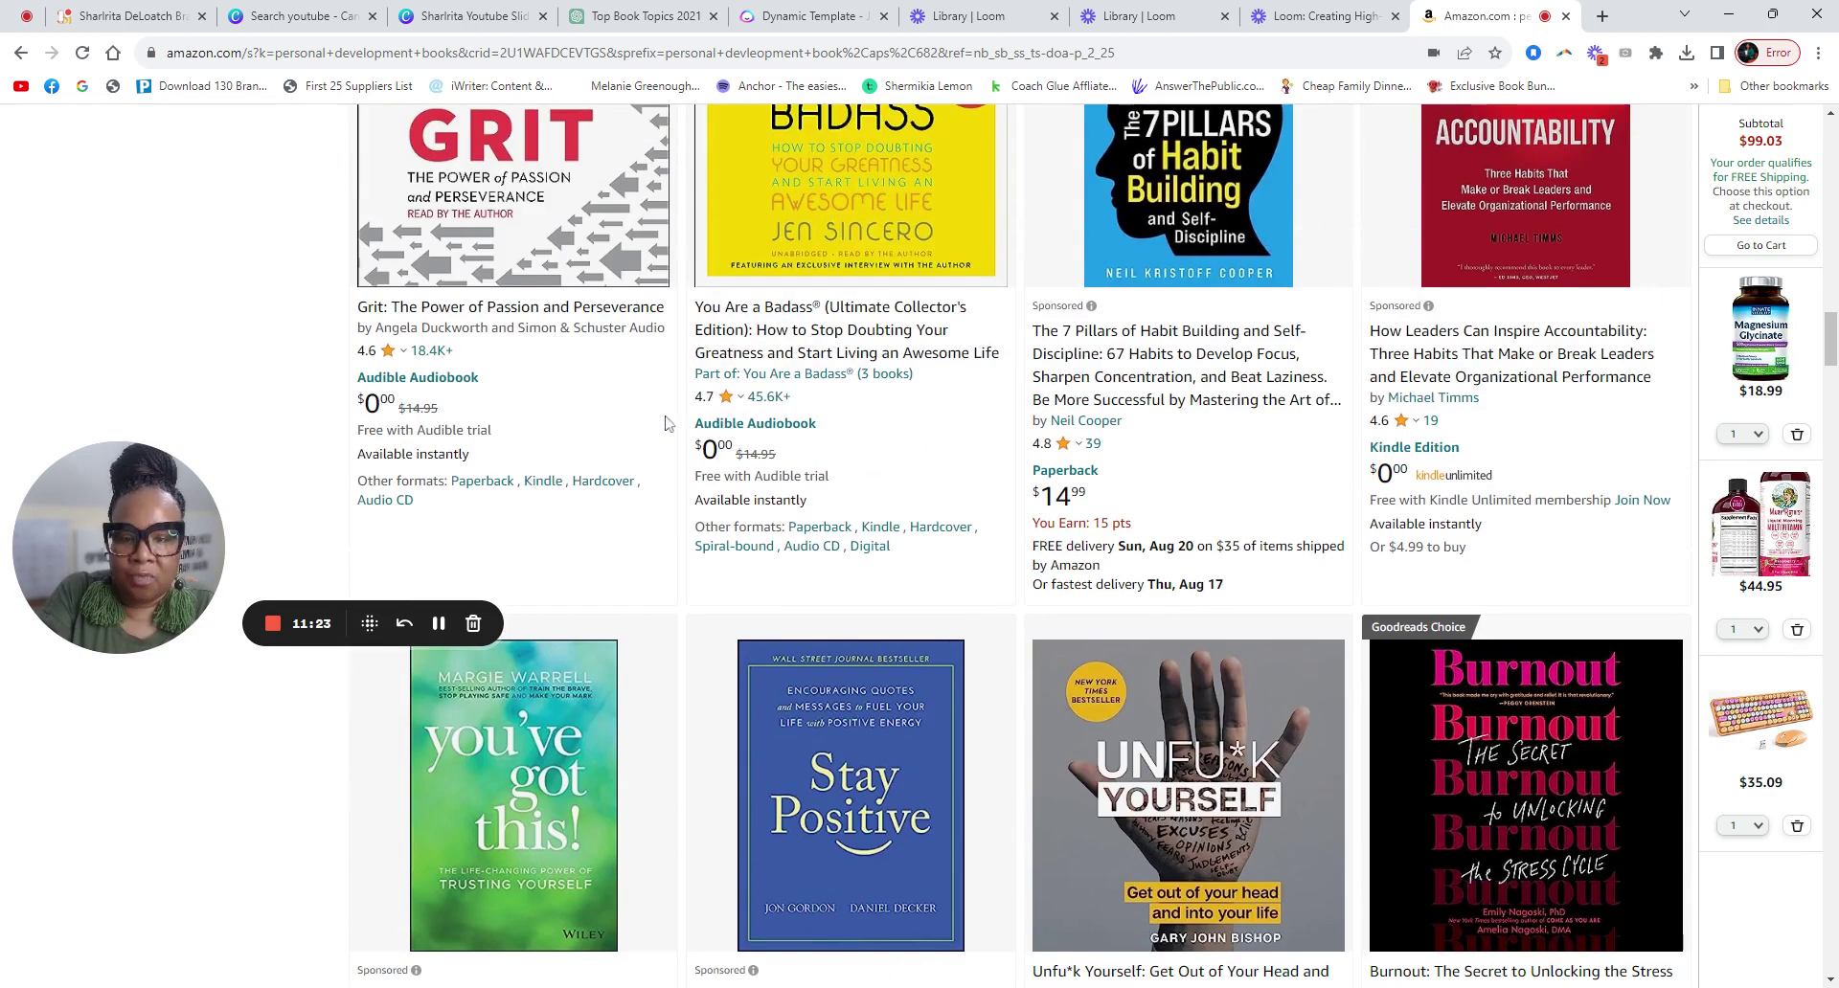
# Step: Check the star rating breakdown for "Burnout: The Secret to Unlocking the Stress Cycle" and return to the suggested titles in ChatGPT
pyautogui.scroll(-5, 730, 421)
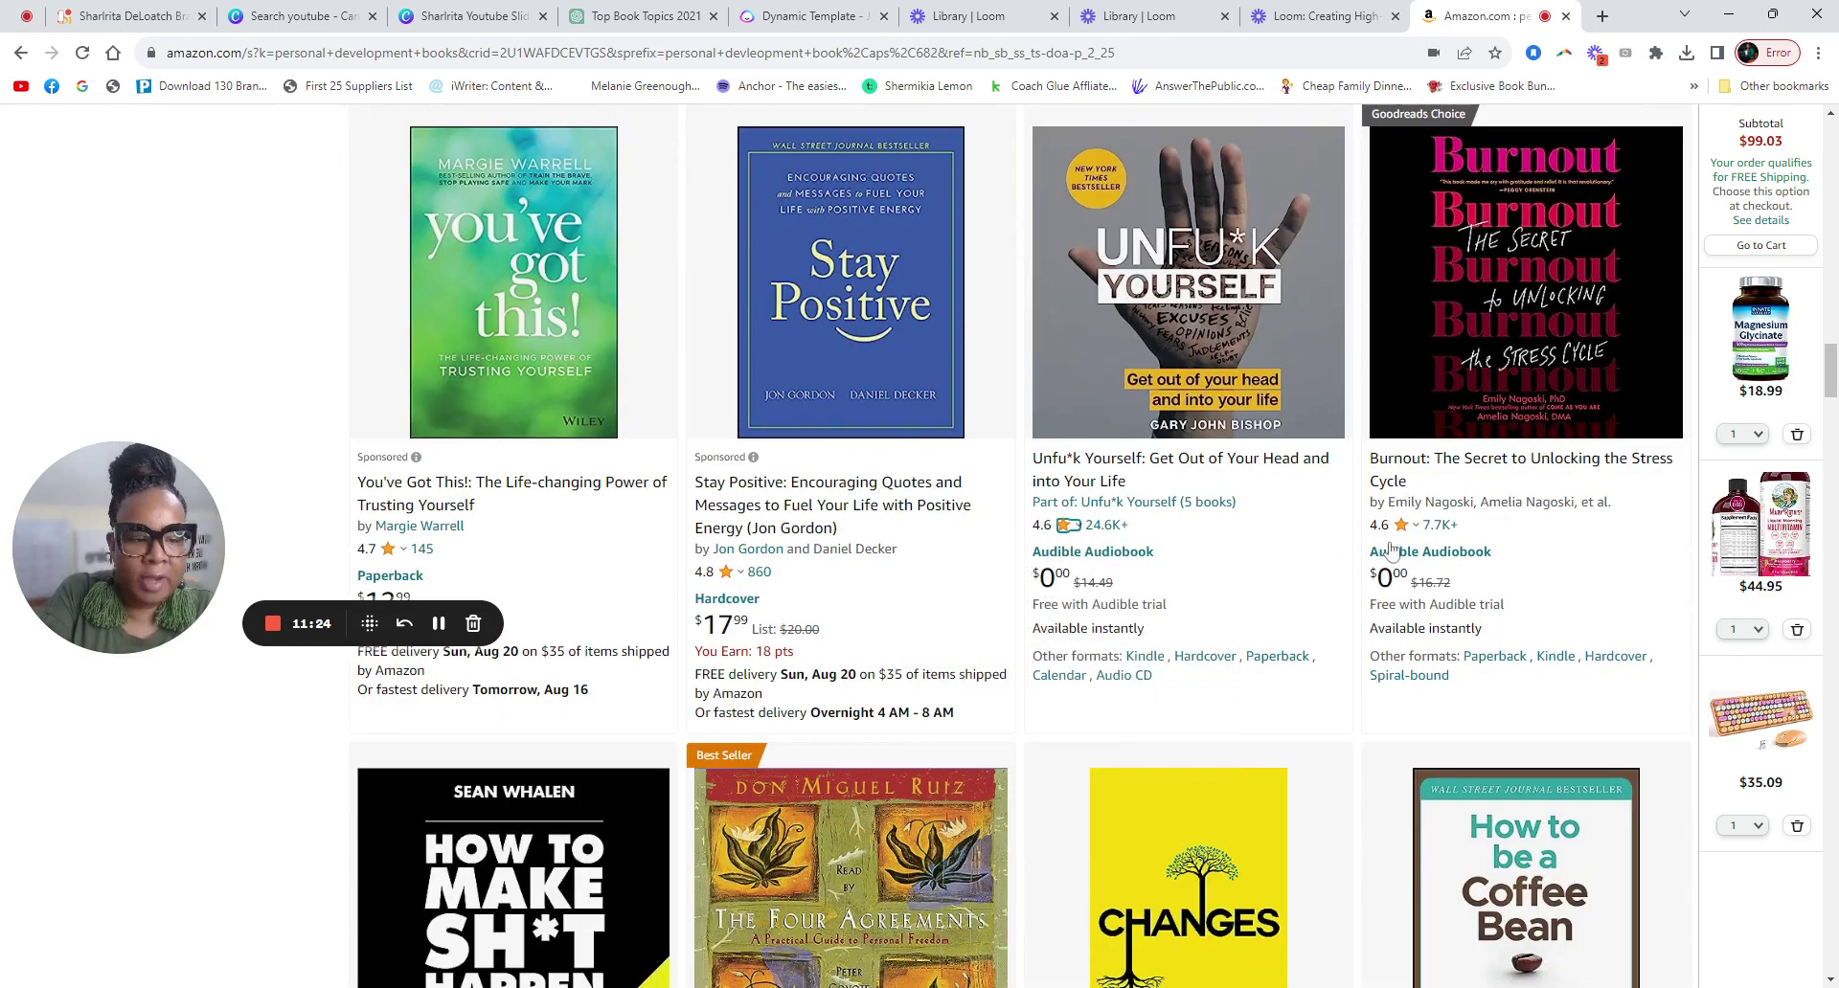
pyautogui.moveTo(1397, 539)
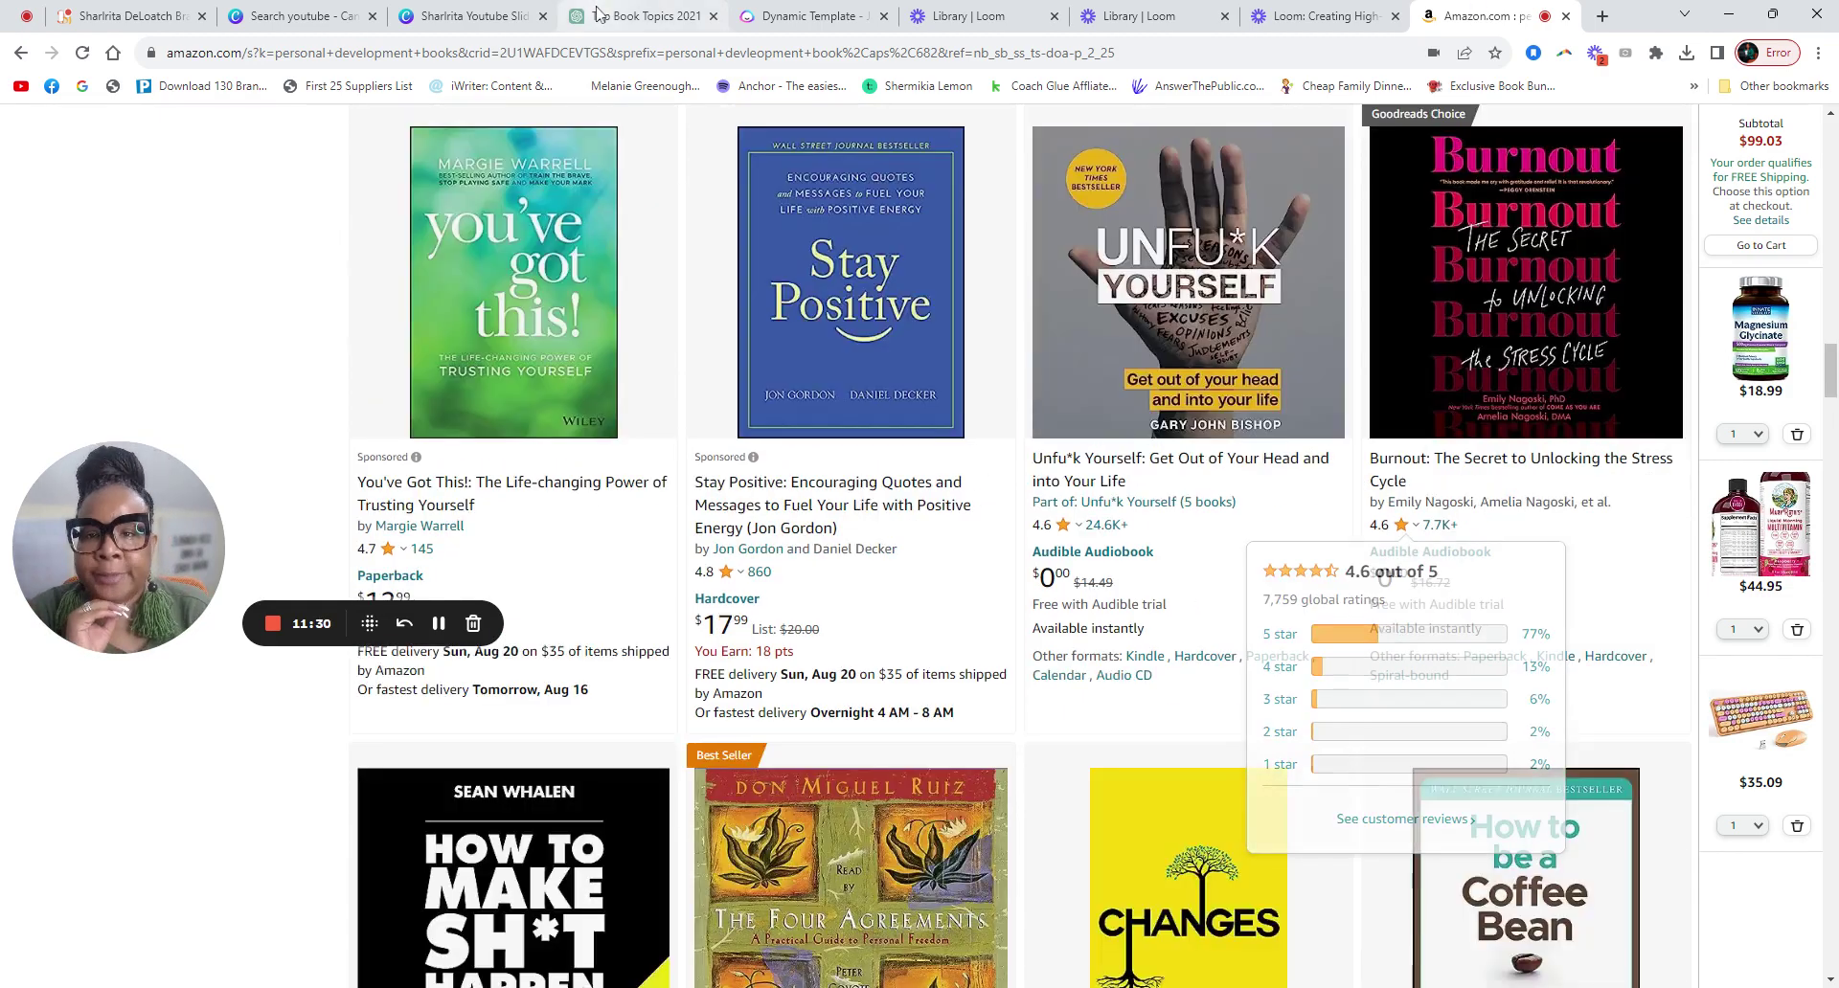
pyautogui.click(598, 14)
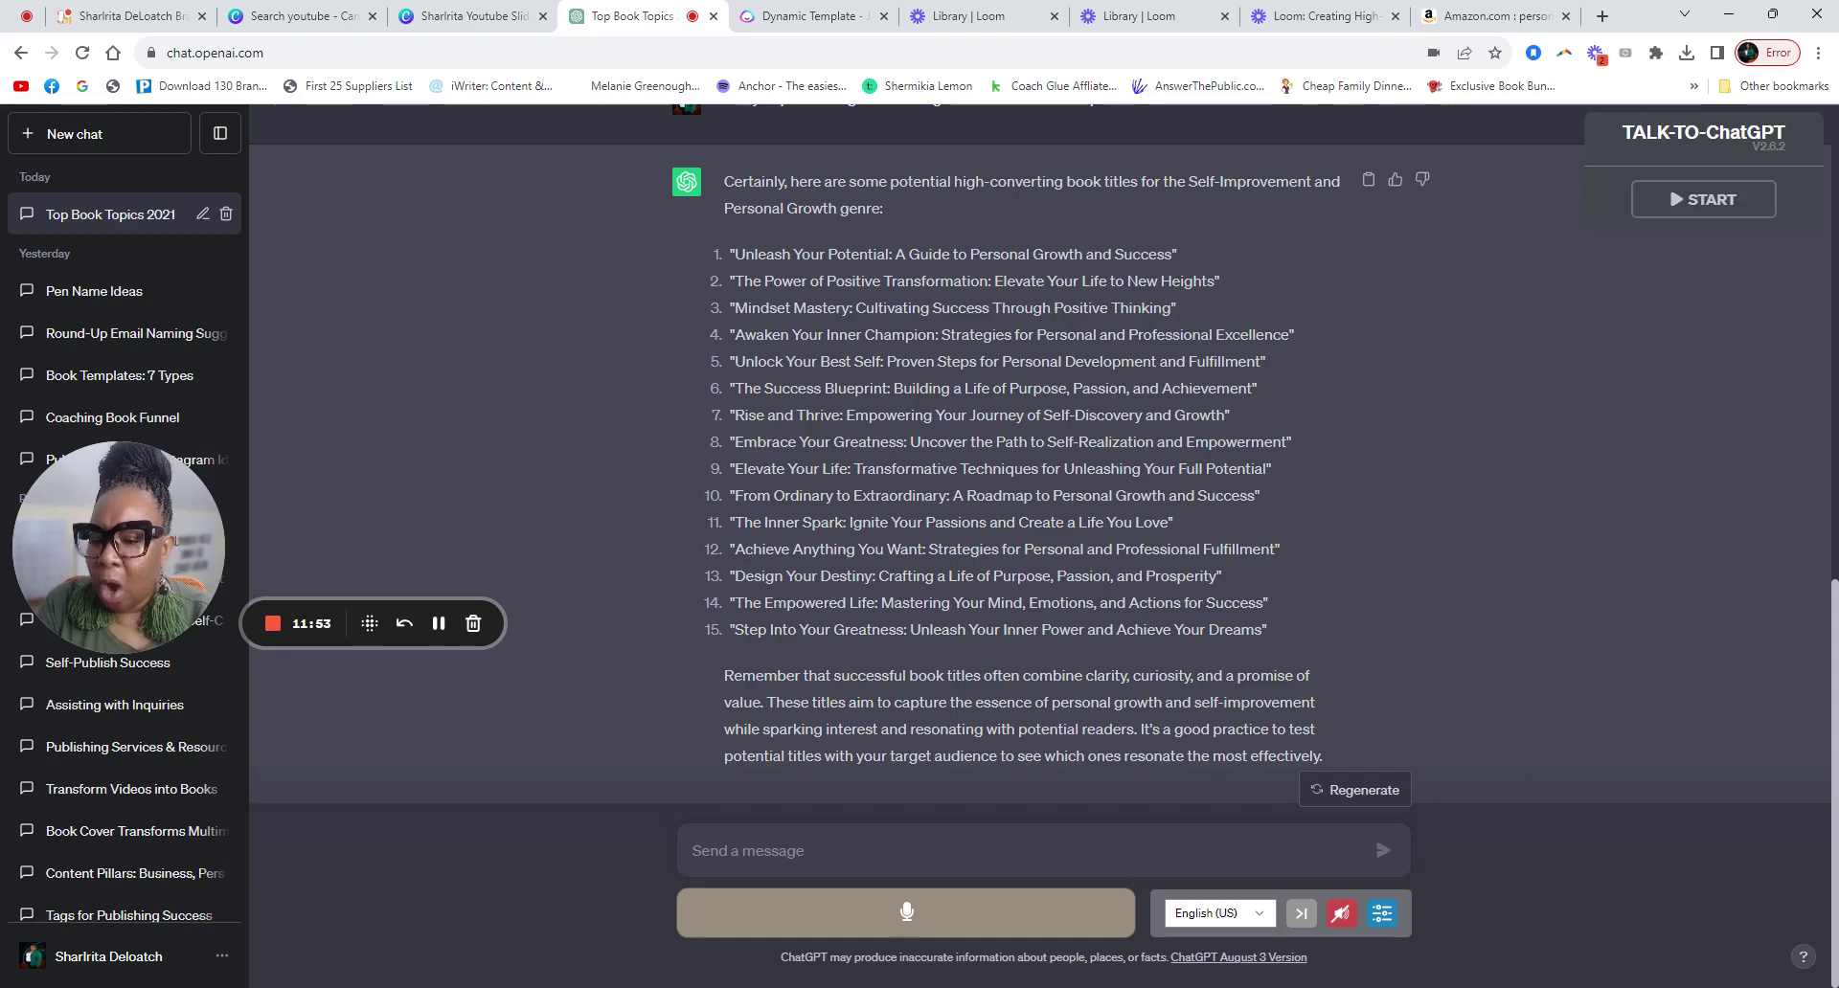
# Step: Open the coaching call booking page in a new browser tab
pyautogui.click(1602, 16)
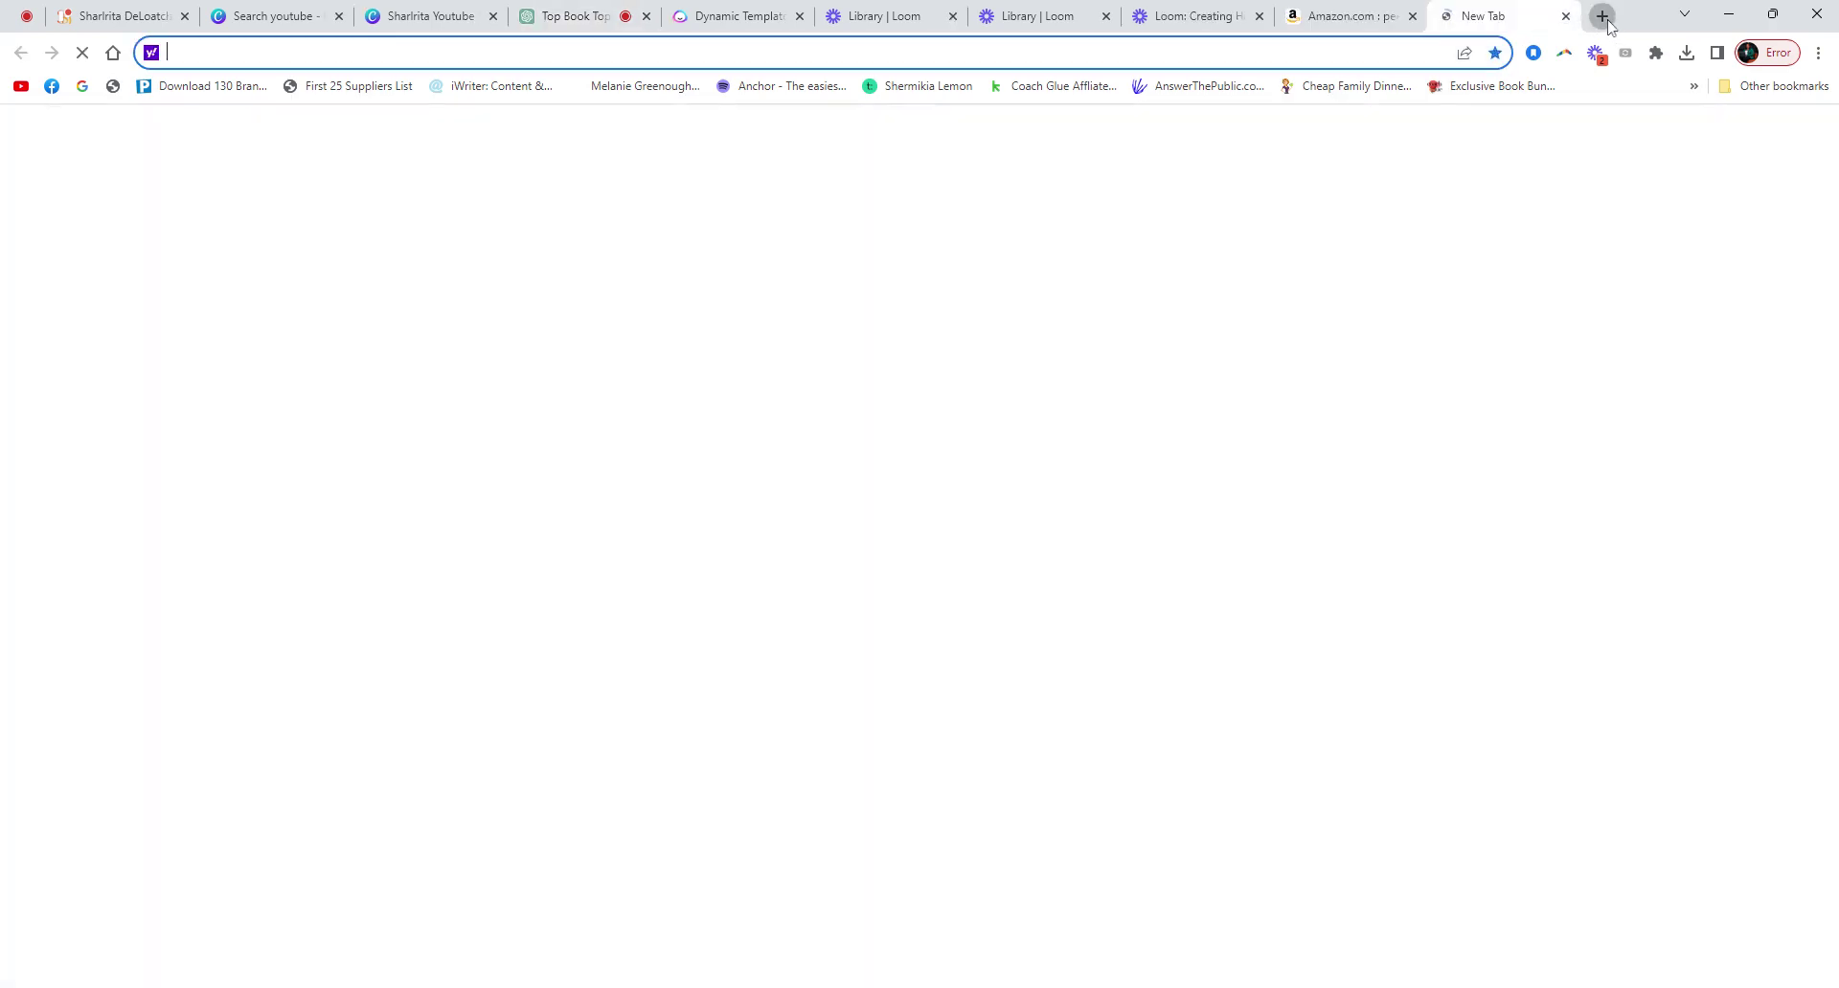
pyautogui.write('cha')
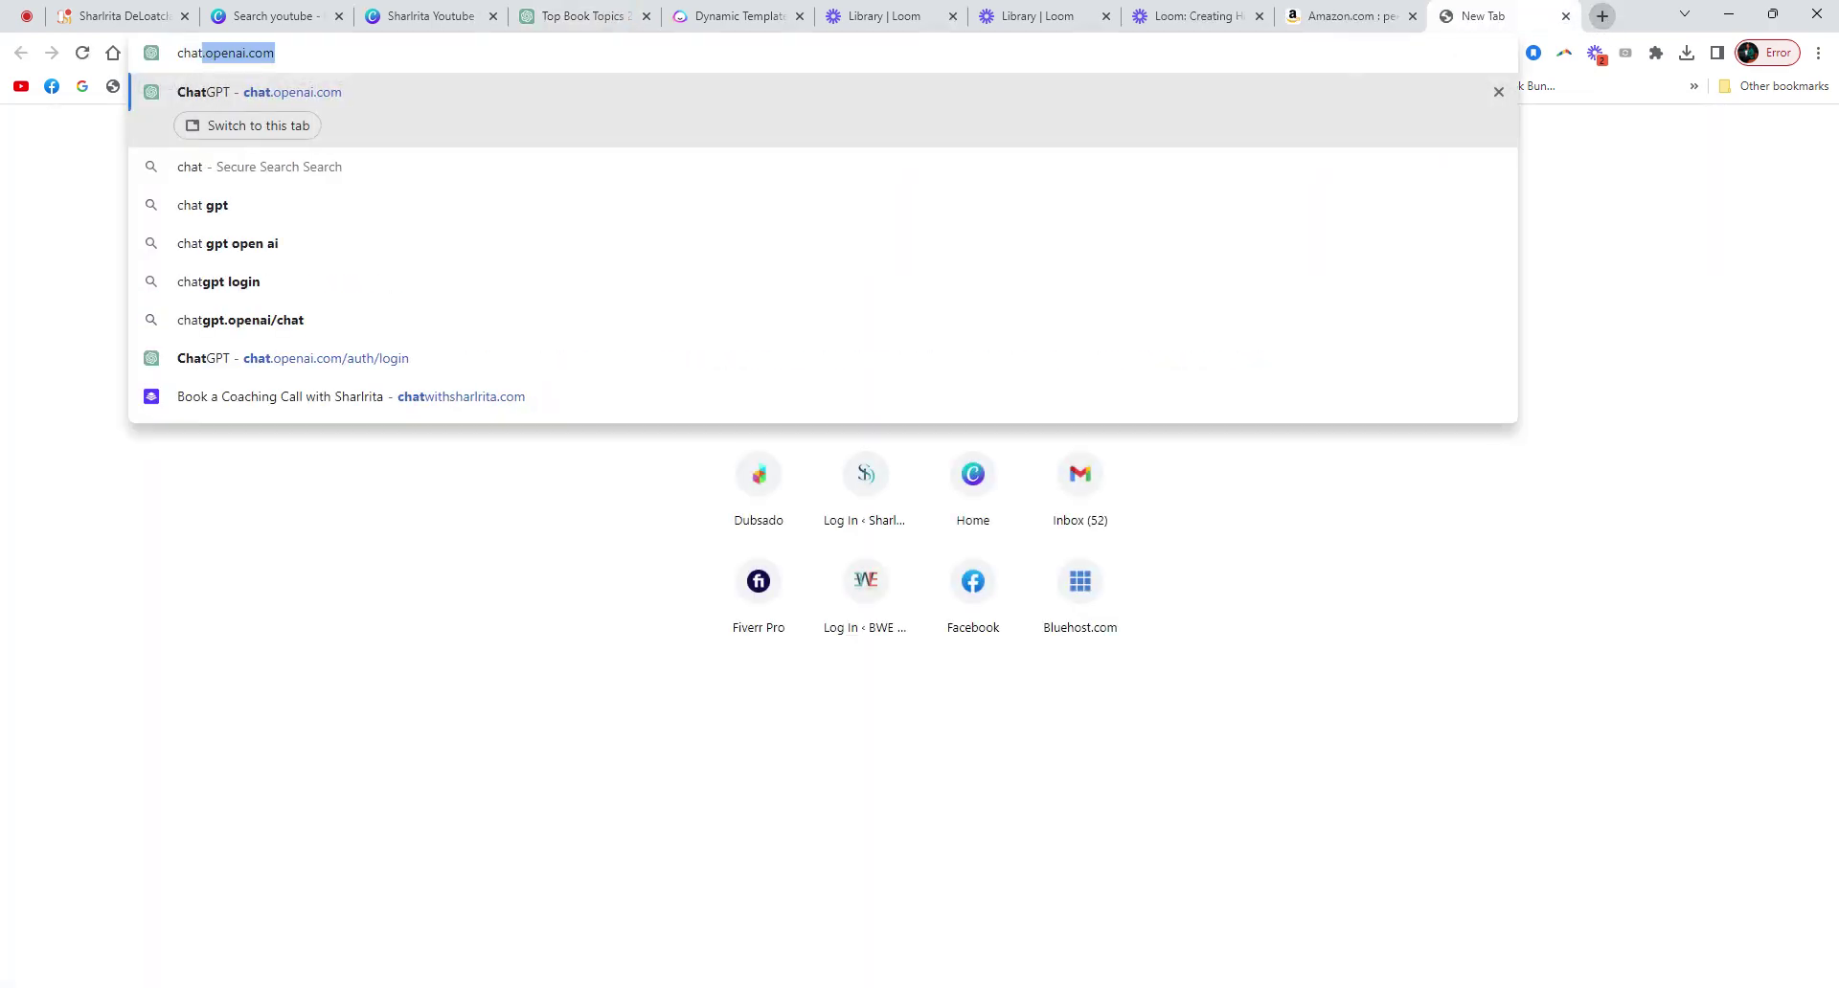
pyautogui.write('twith')
pyautogui.press('Return')
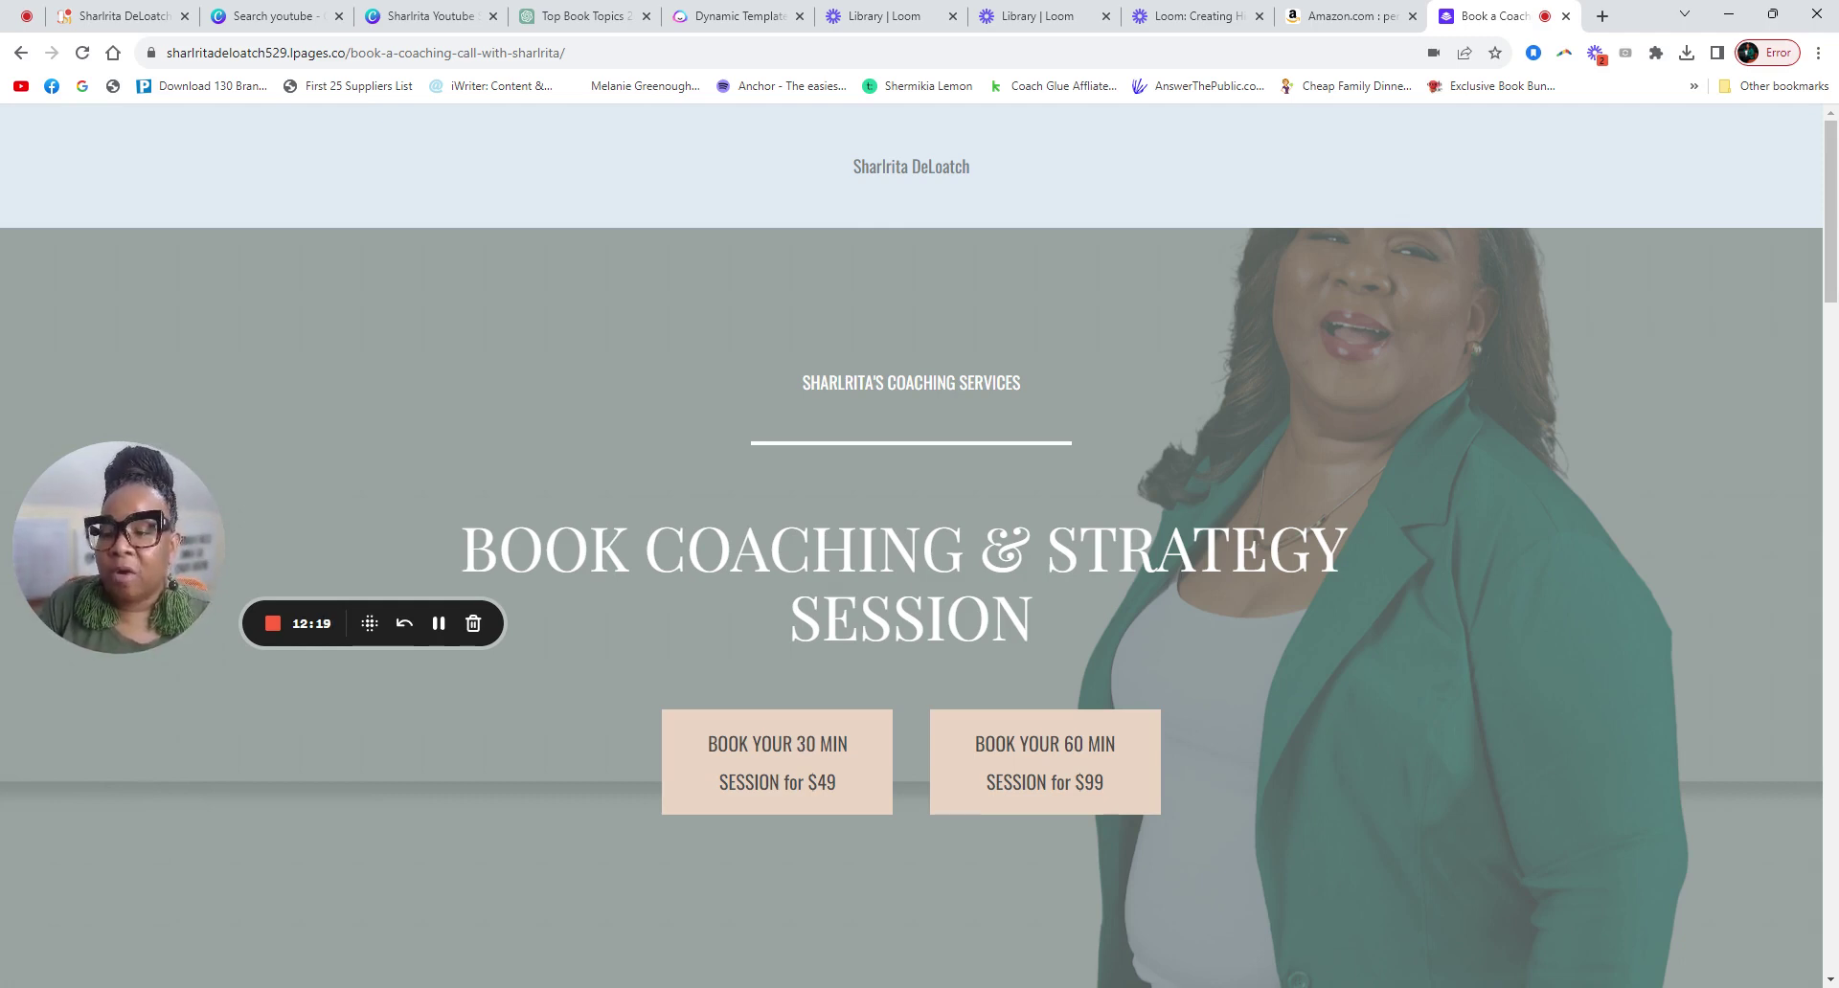
# Step: Look through the booking page's reviews and author biography, and return to the 30 and 60 minute session options
pyautogui.scroll(-3, 1268, 562)
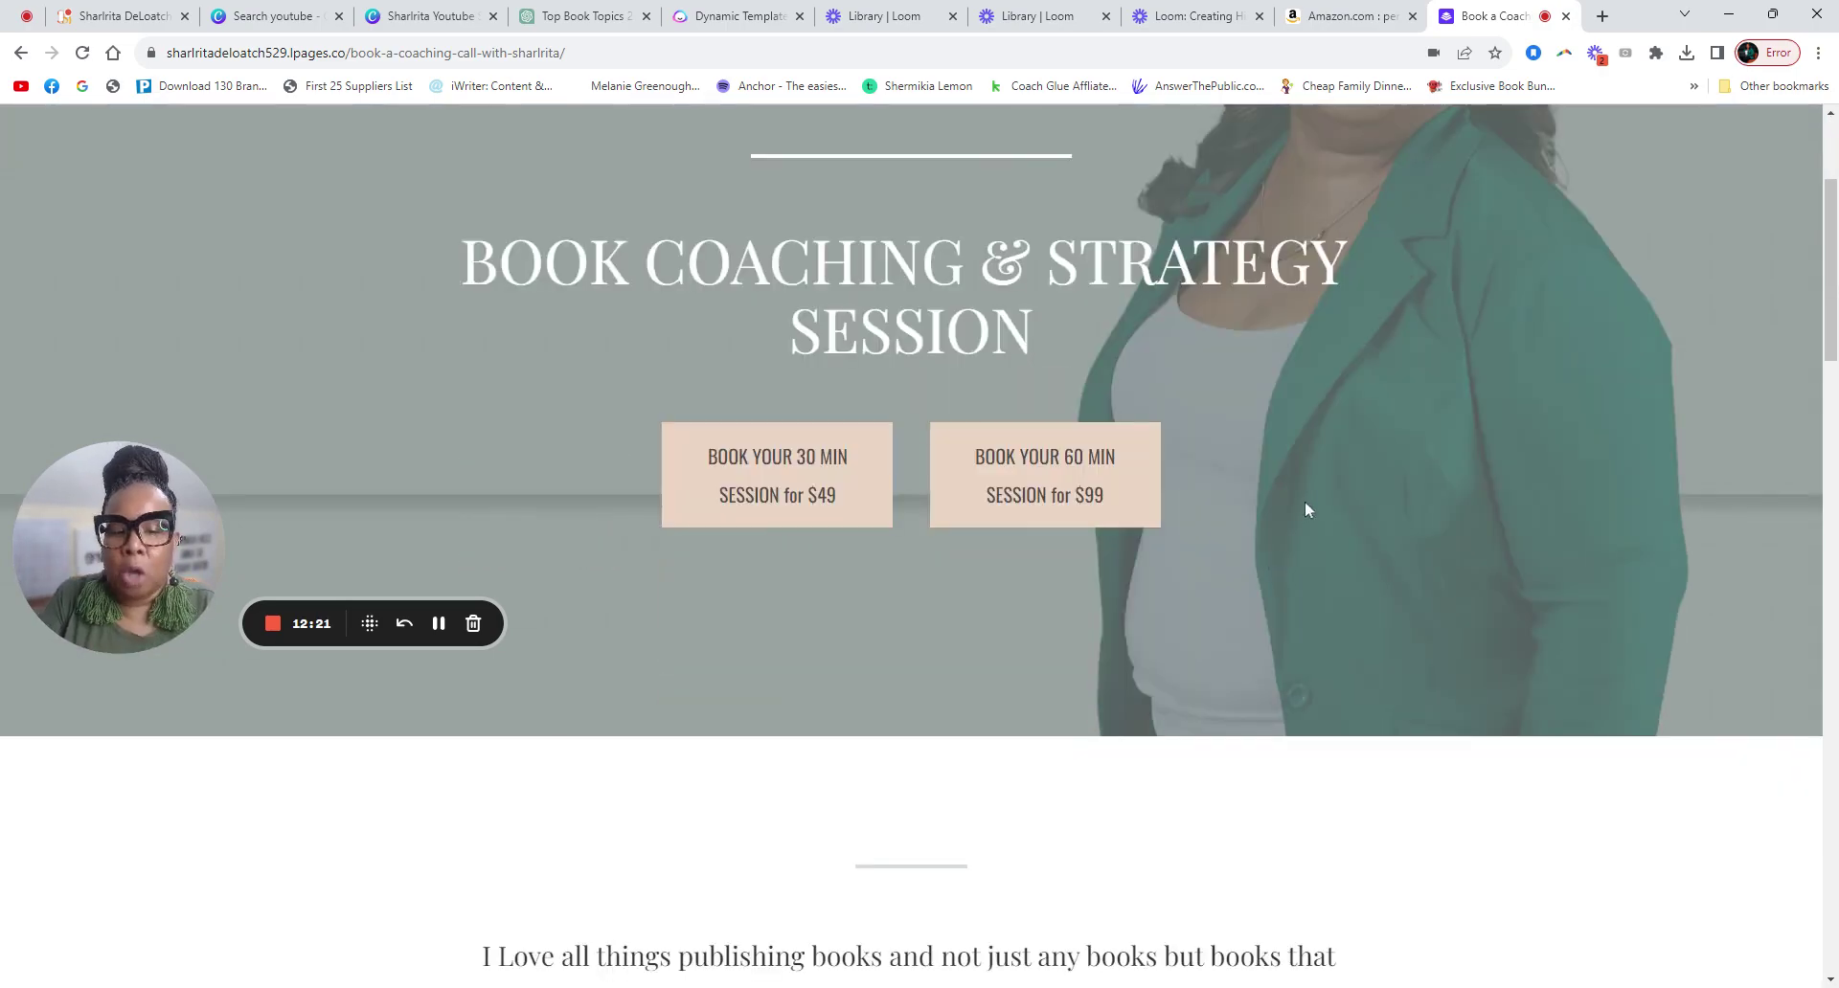
pyautogui.scroll(-4, 1305, 509)
pyautogui.scroll(-9, 1071, 452)
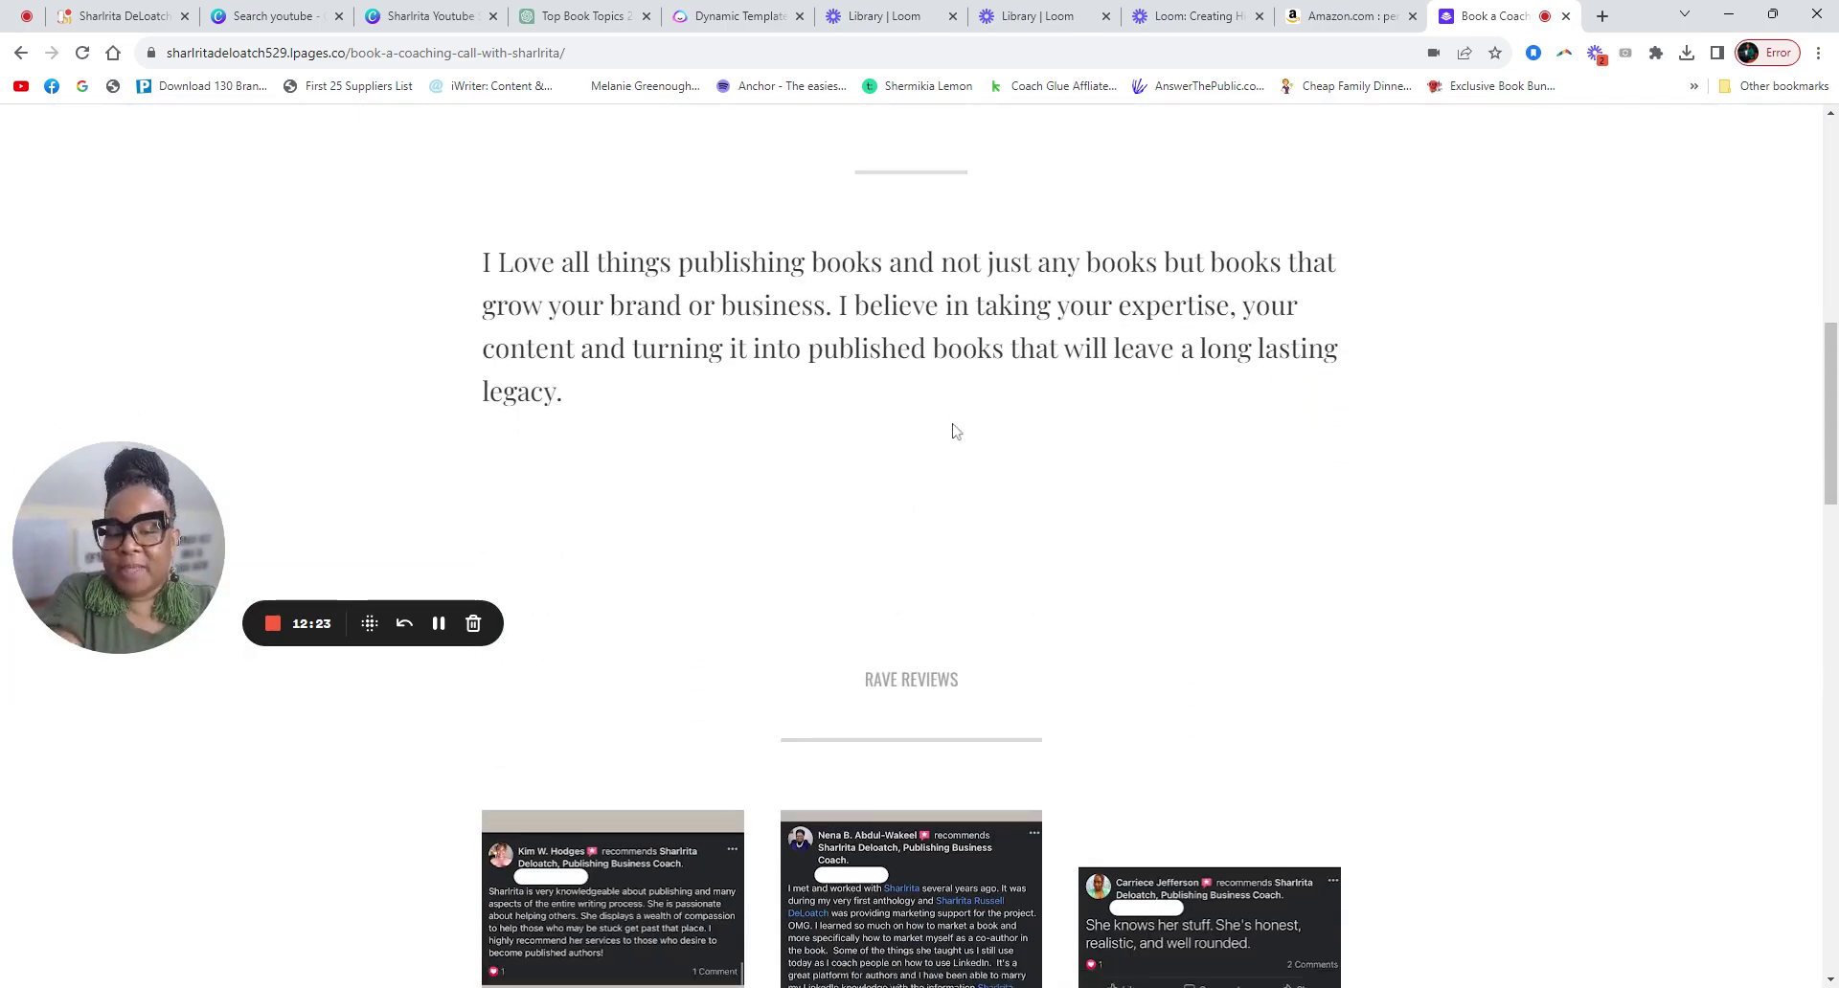
pyautogui.scroll(-15, 1061, 383)
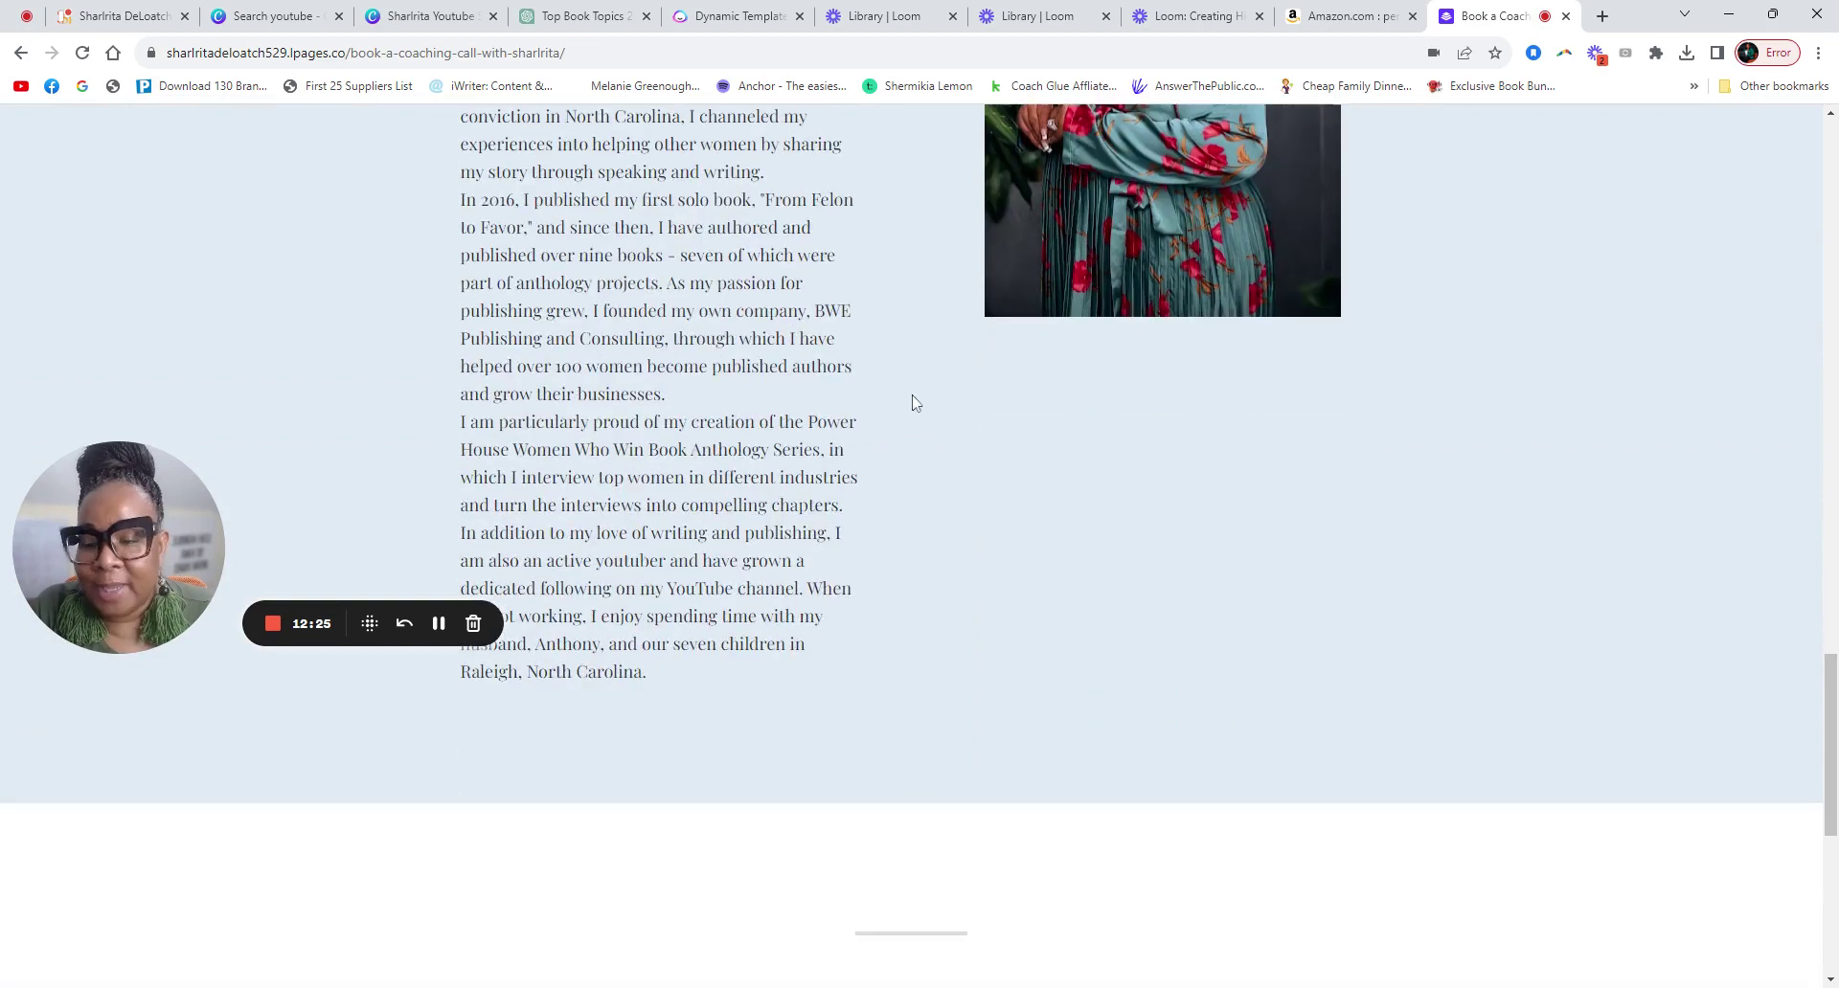
pyautogui.scroll(20, 1140, 480)
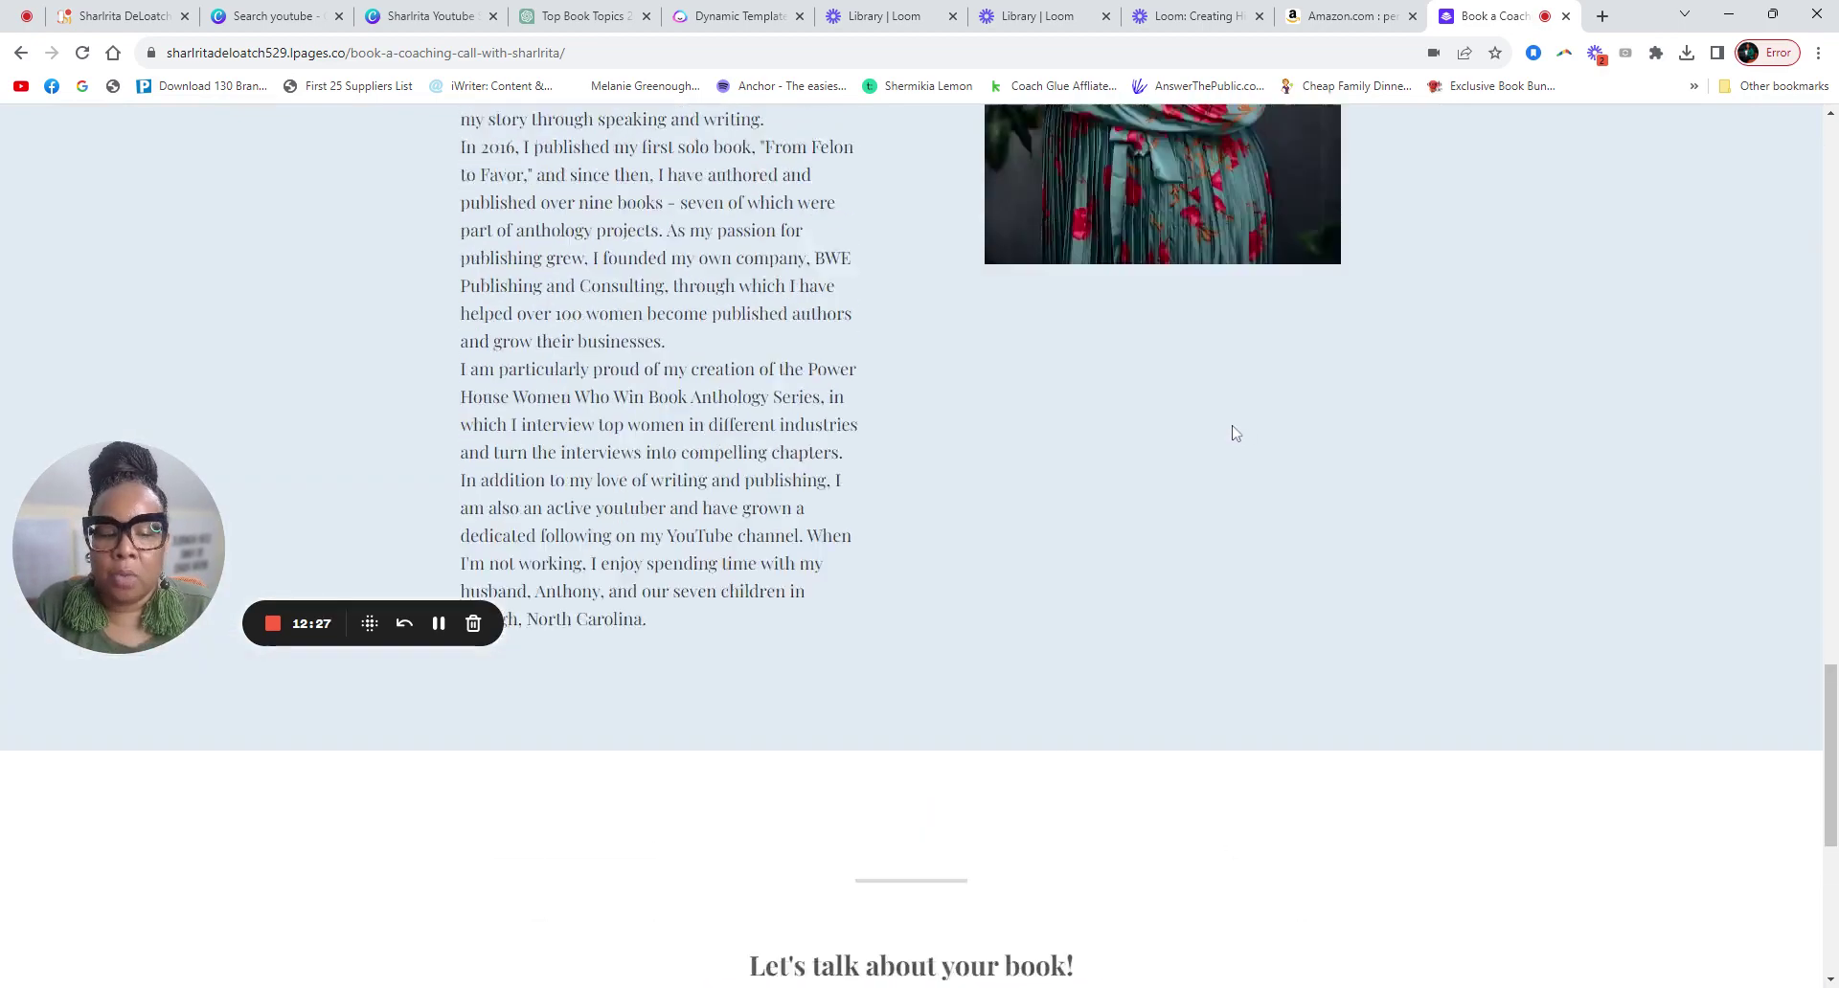
pyautogui.scroll(10, 1218, 444)
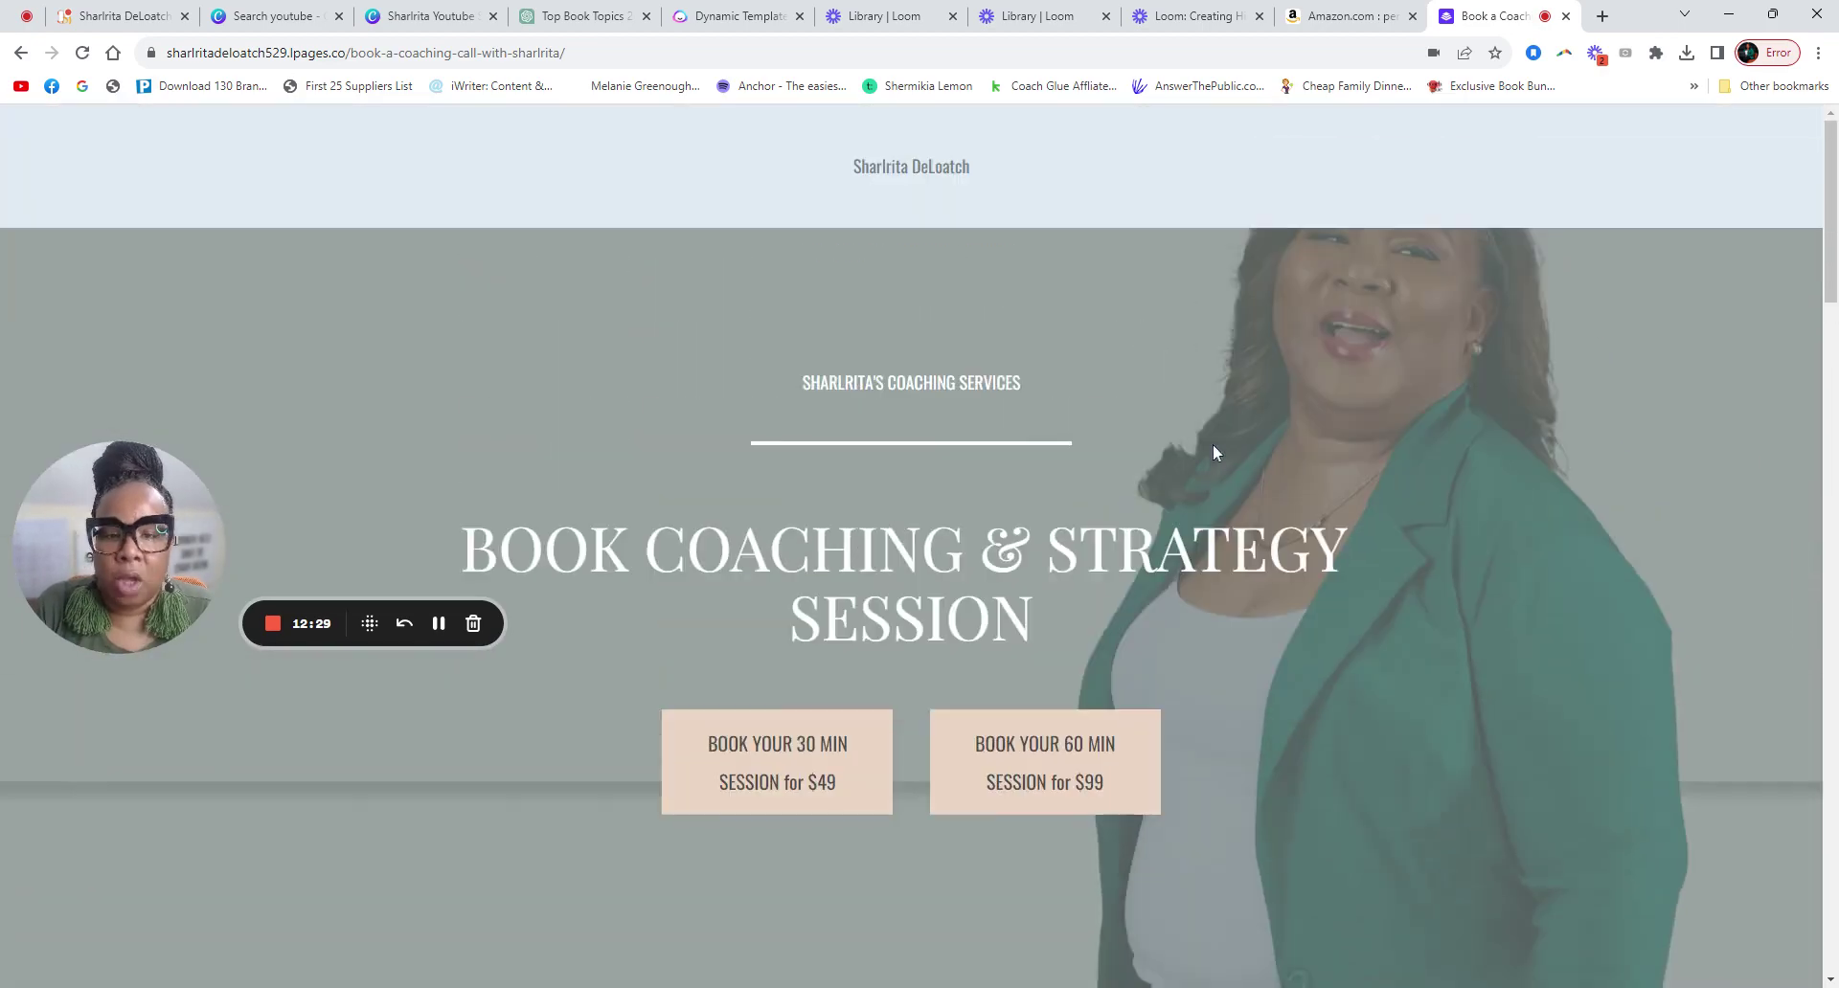